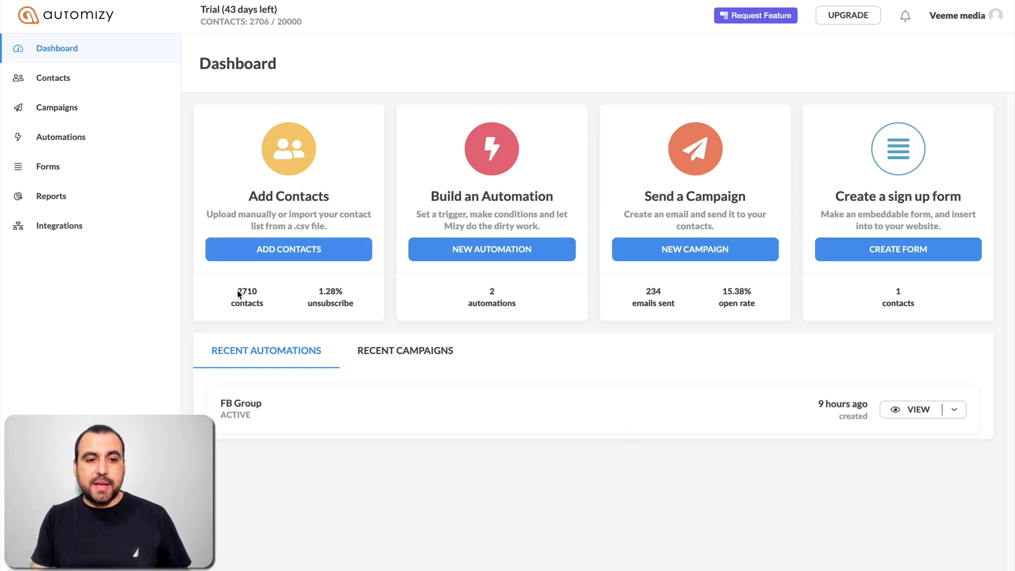
Highlight the 2710 contacts stat, then switch the Dashboard to the RECENT CAMPAIGNS tab
drag(237, 291, 358, 295)
click(357, 295)
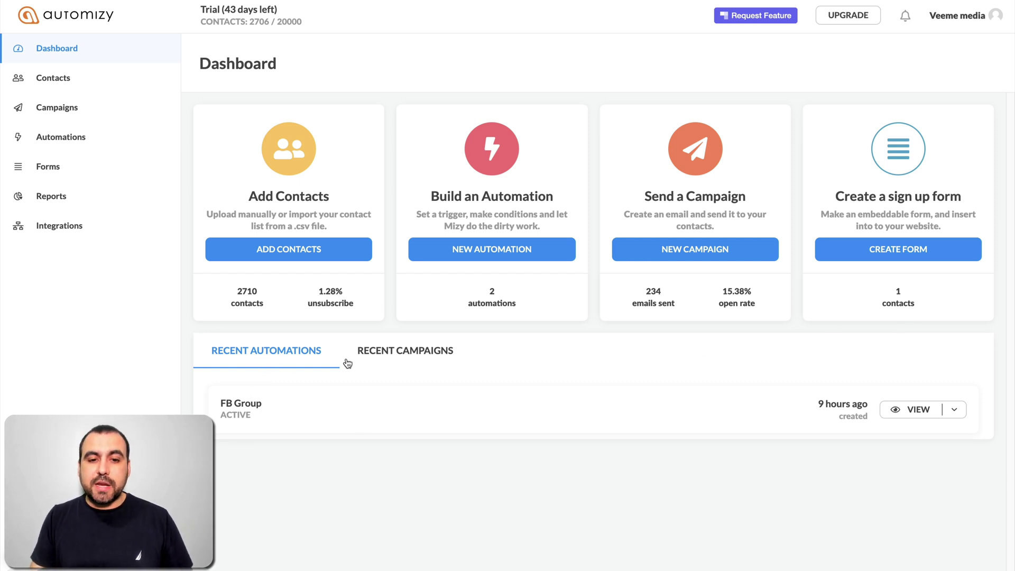
click(388, 358)
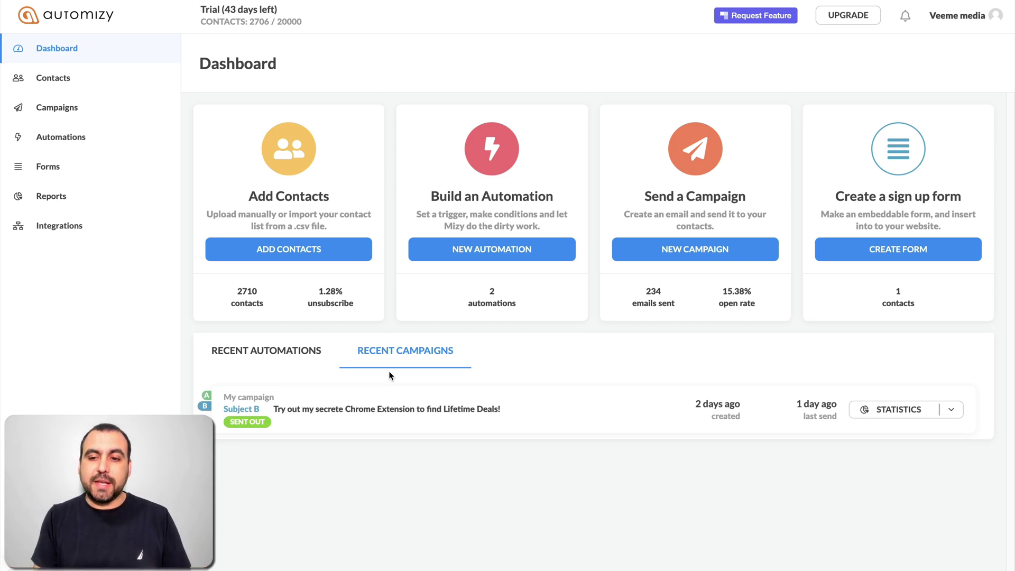
Look over the Contacts lists, including the FB Group SaaS Master row's options, then go to Campaigns
click(69, 79)
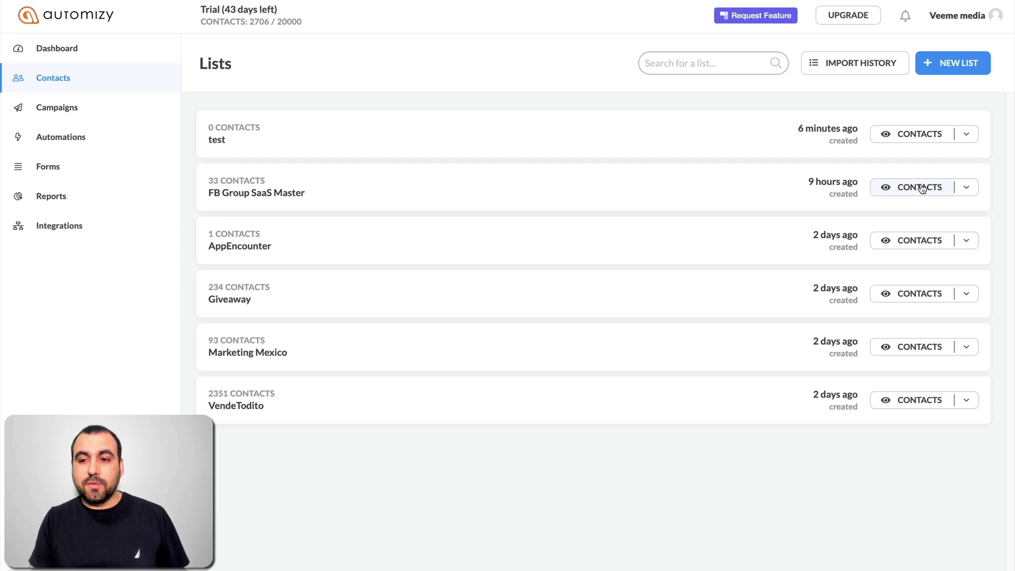
click(964, 190)
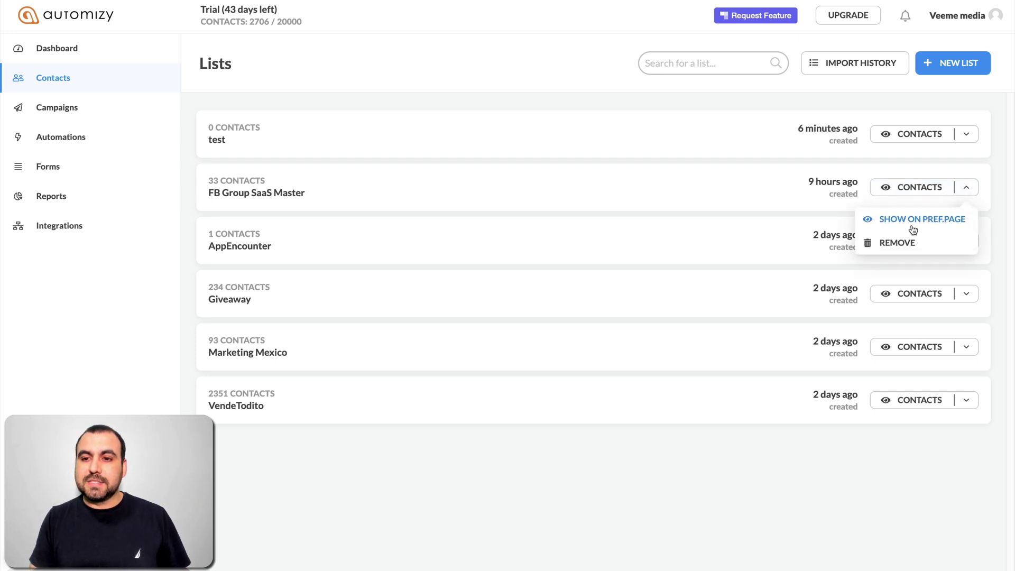
click(180, 379)
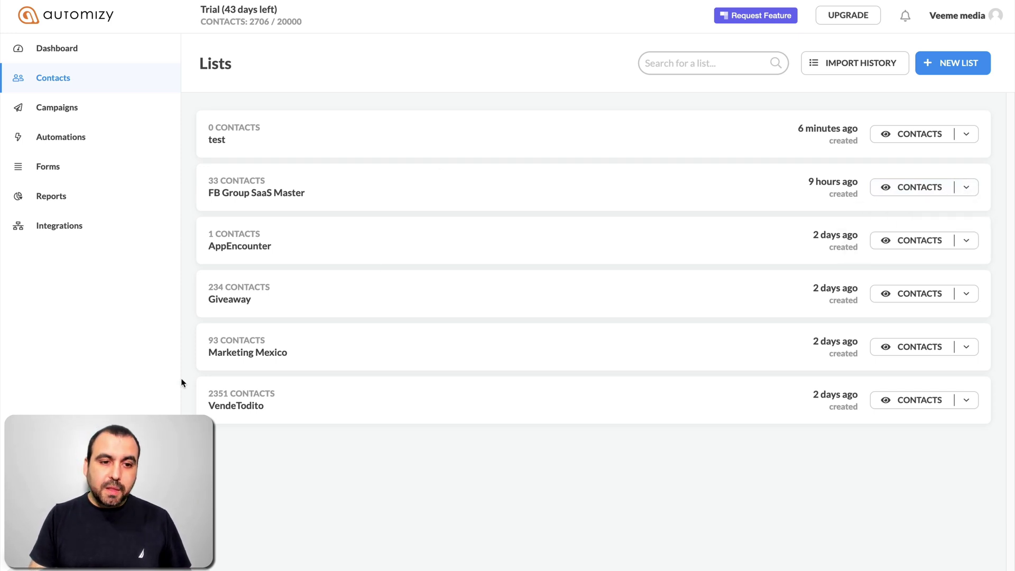
click(81, 112)
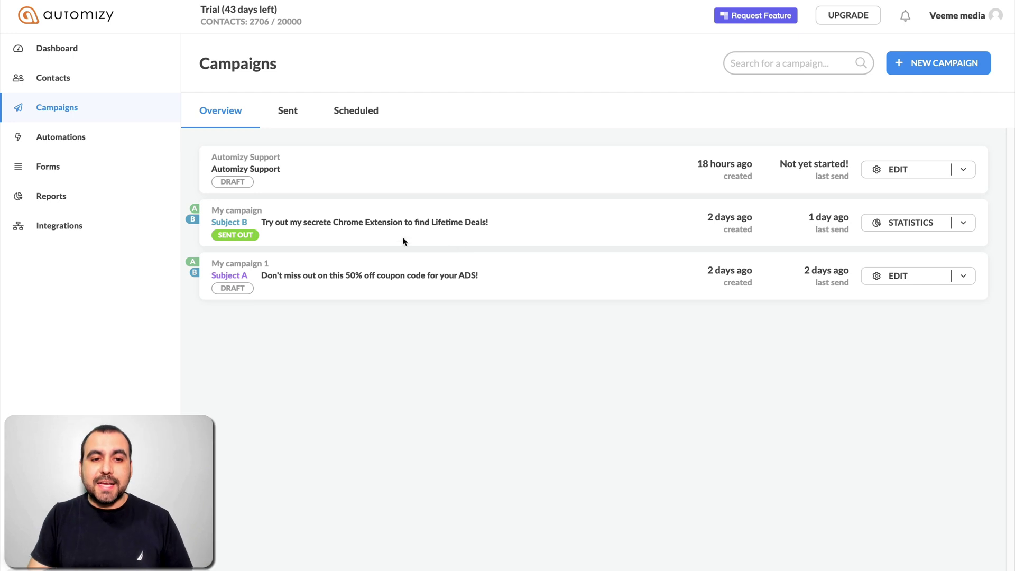
Toggle My campaign's A/B badge to show subject A, then start a NEW CAMPAIGN
click(194, 209)
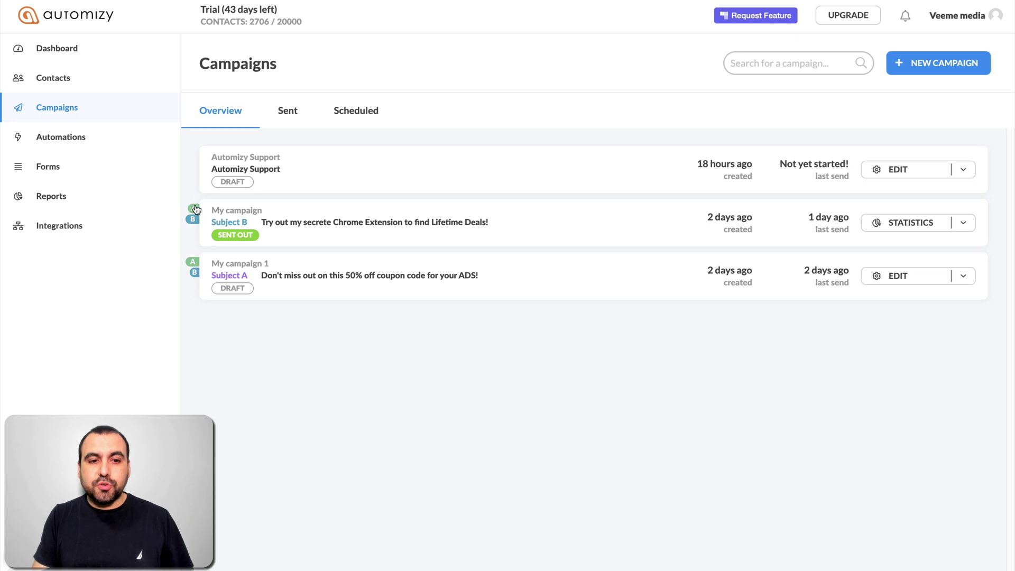
mouse_move(195, 214)
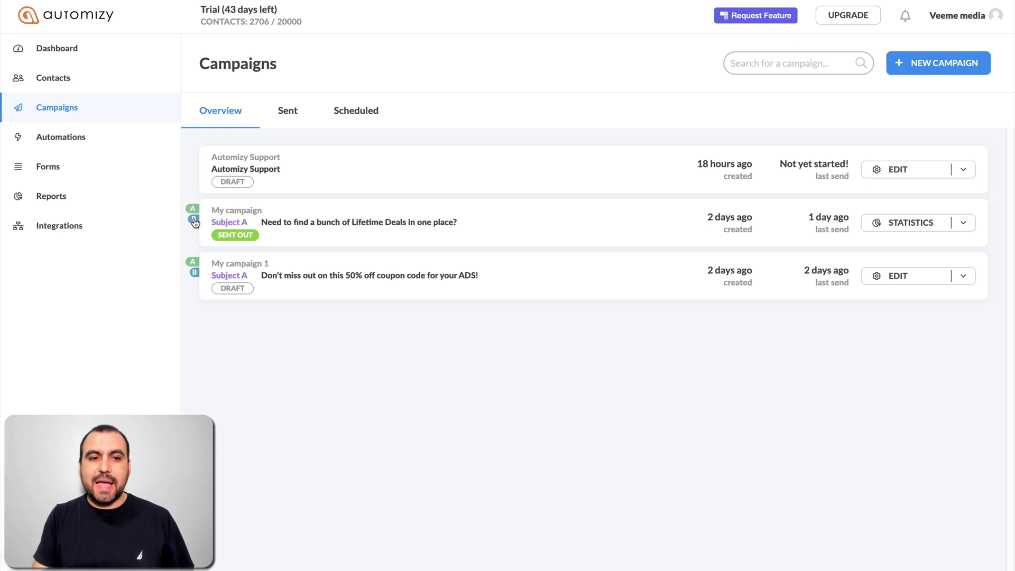
click(930, 65)
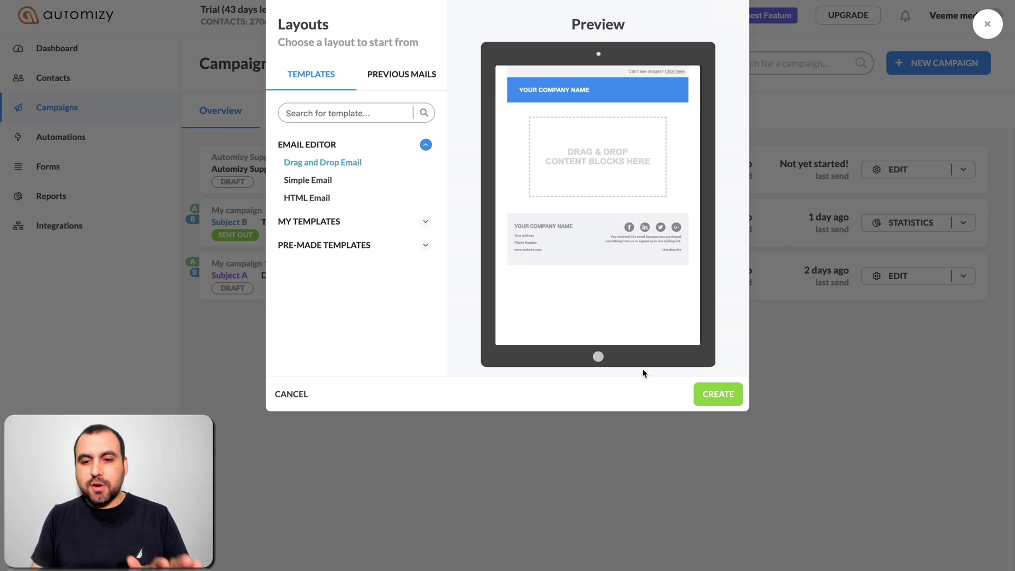
Create a Drag and Drop Email campaign with subject 'check out this free chrome extension' and A/B testing on
click(718, 394)
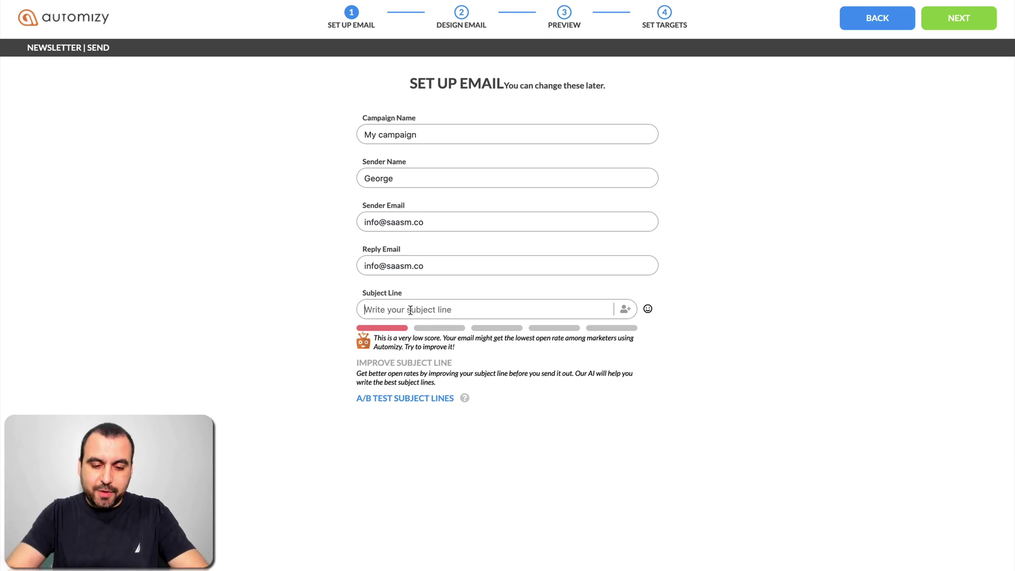
click(410, 311)
text(check ou)
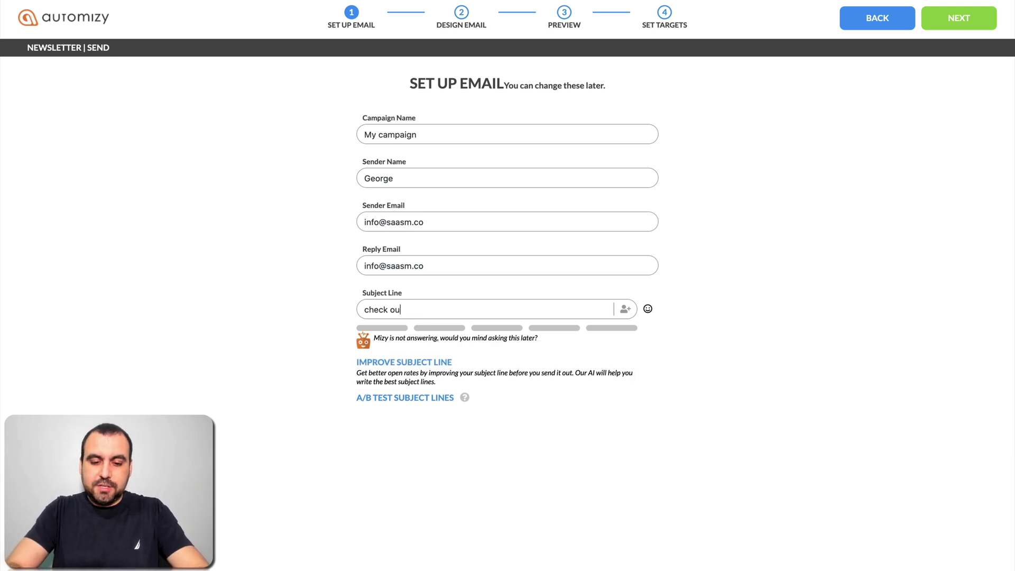
text(t this free )
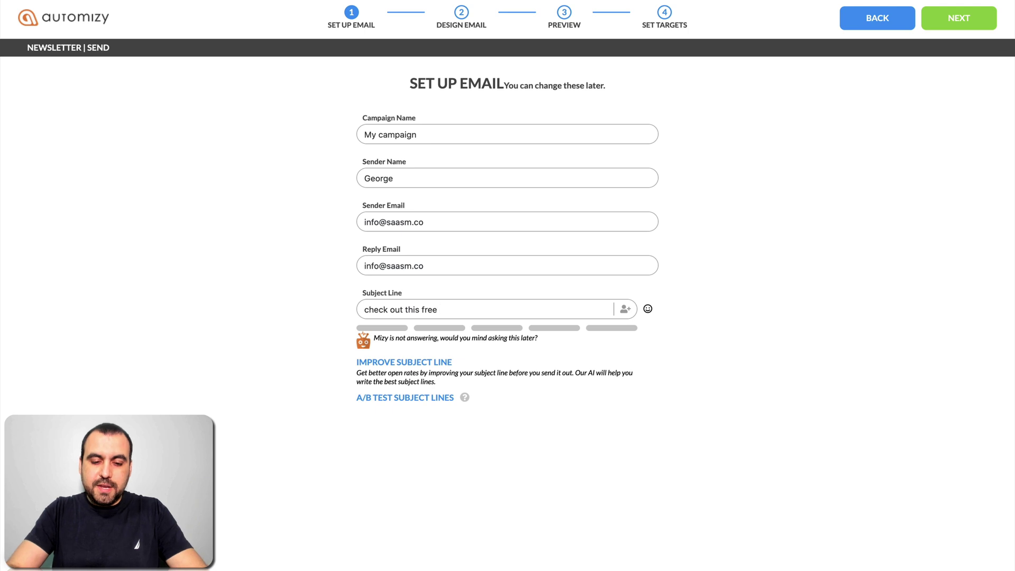
text(chrome )
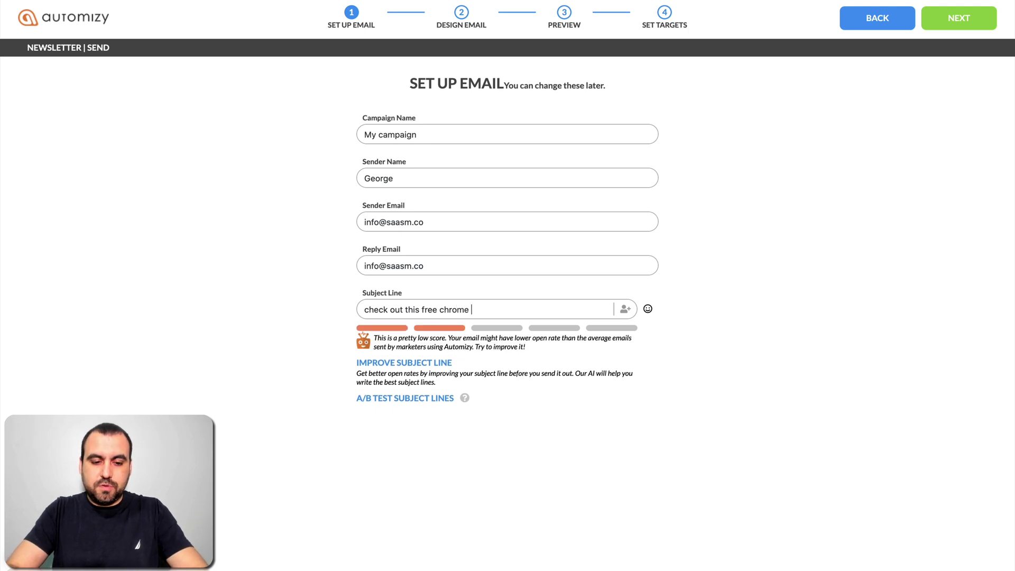
text(extension)
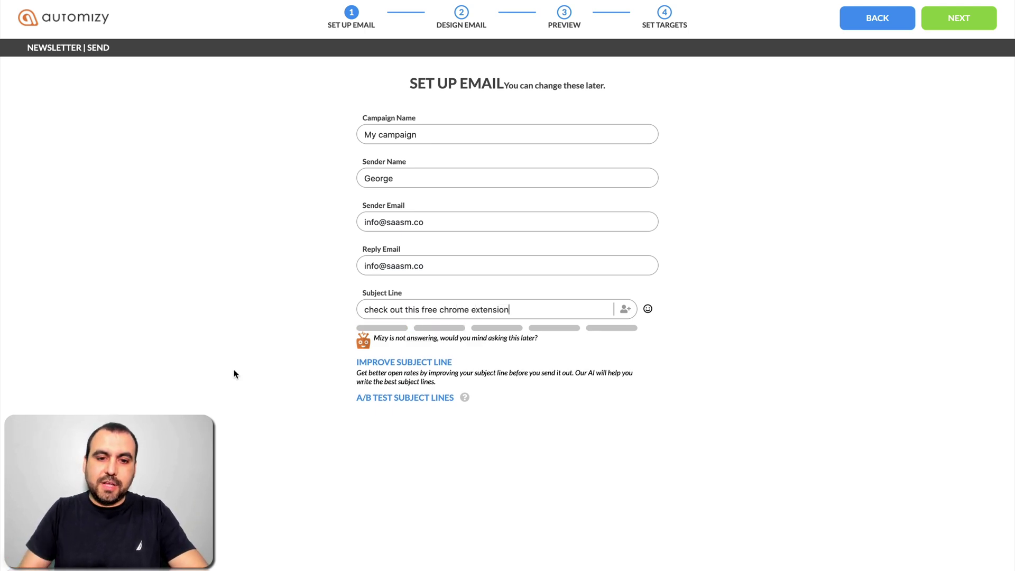
click(366, 404)
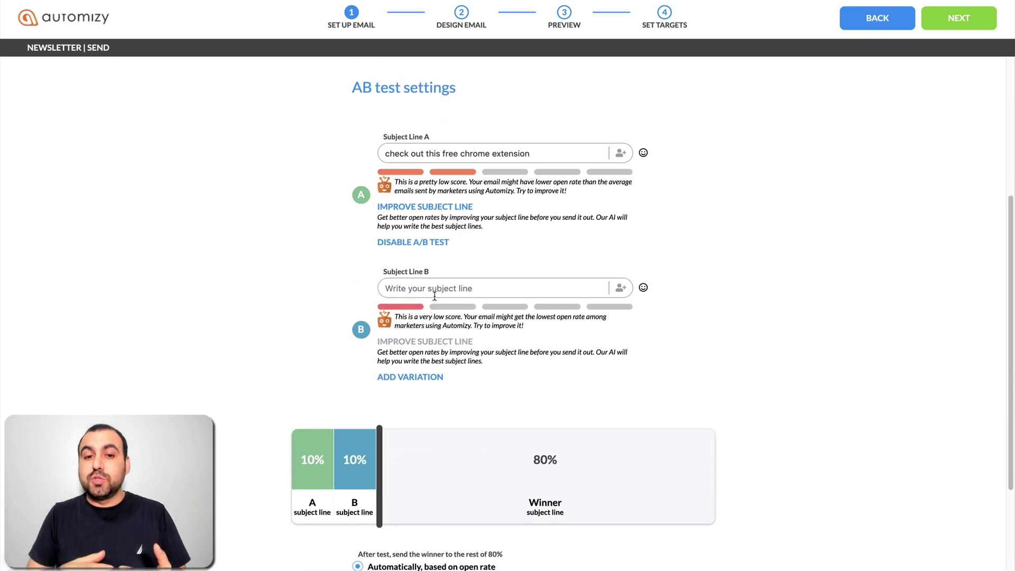
Enter 'Free chrome extension' as subject line B
text(Fre)
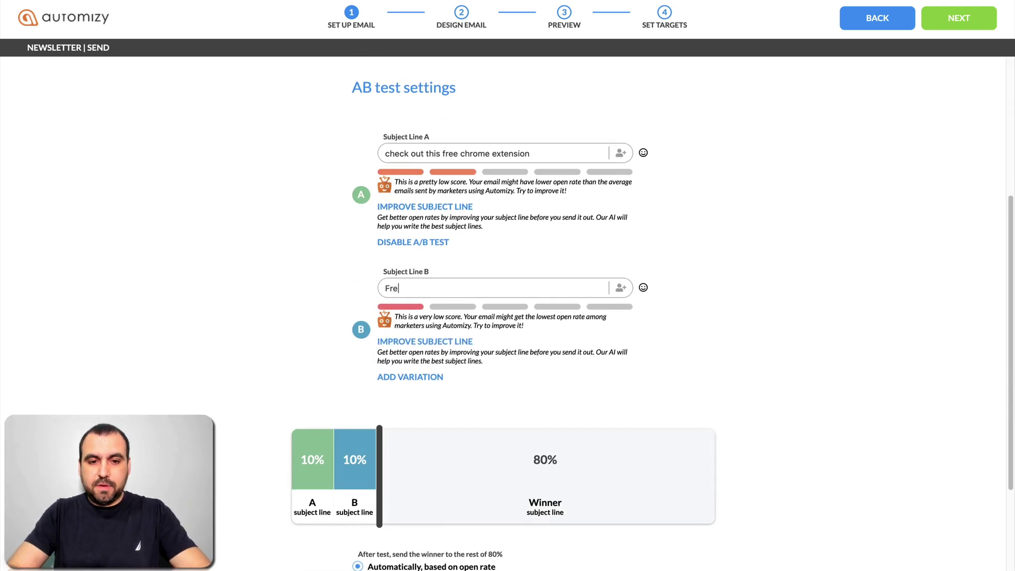
text(e chrome e)
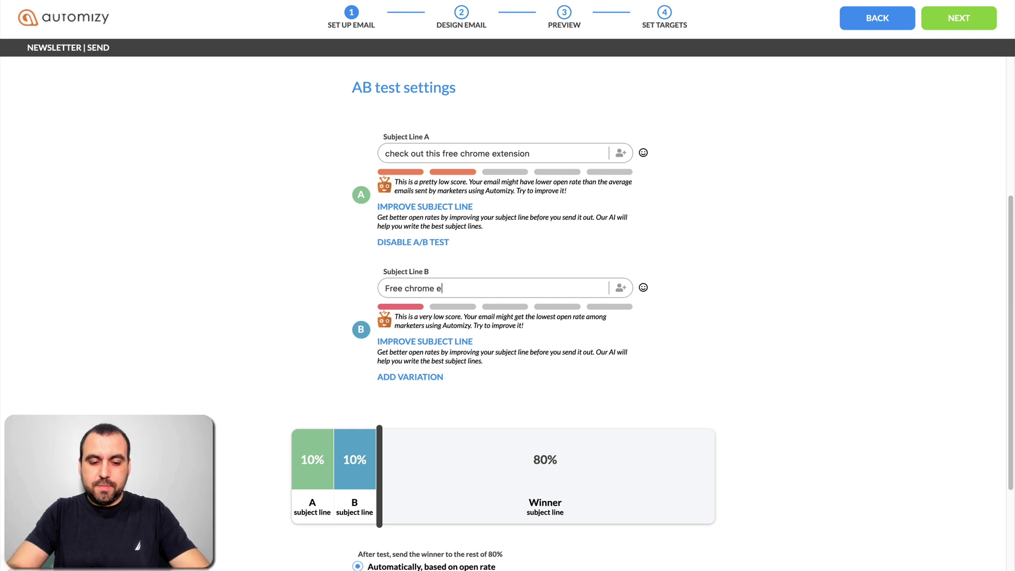
text(xtension)
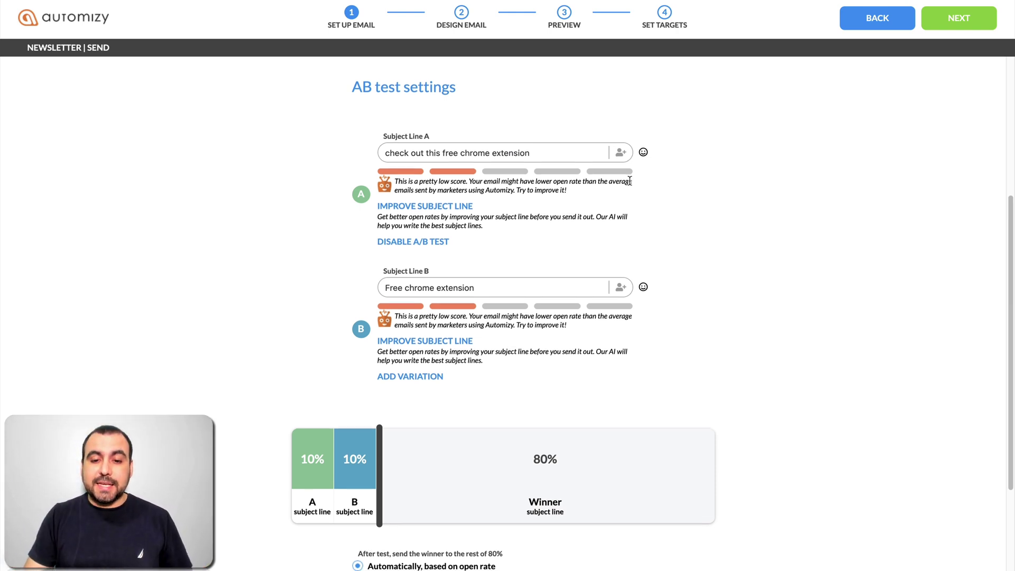
scroll(629, 182, down, 2)
scroll(633, 336, down, 1)
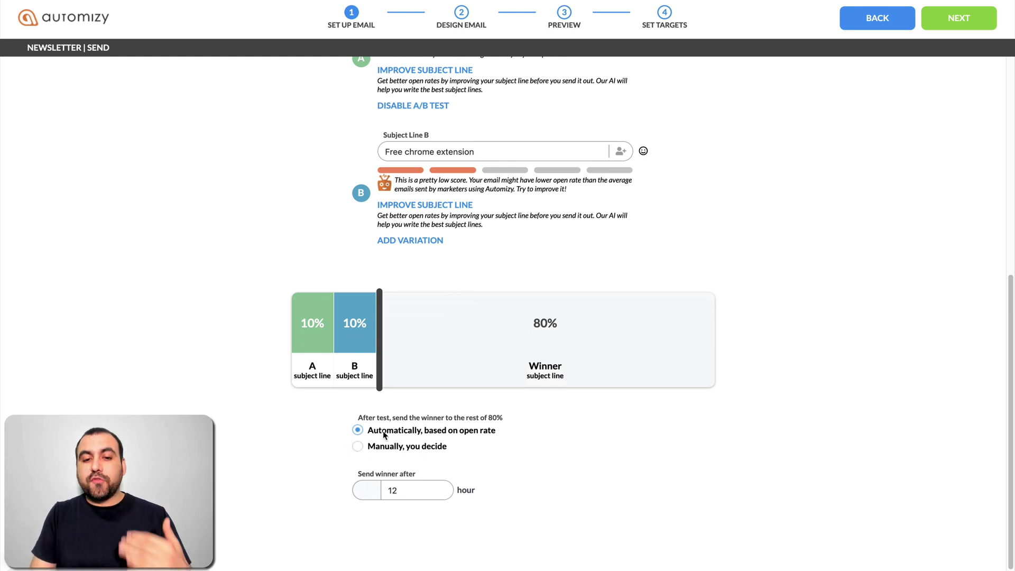
Change Send winner after from 12 to 24 hours
click(402, 491)
drag(403, 490, 385, 489)
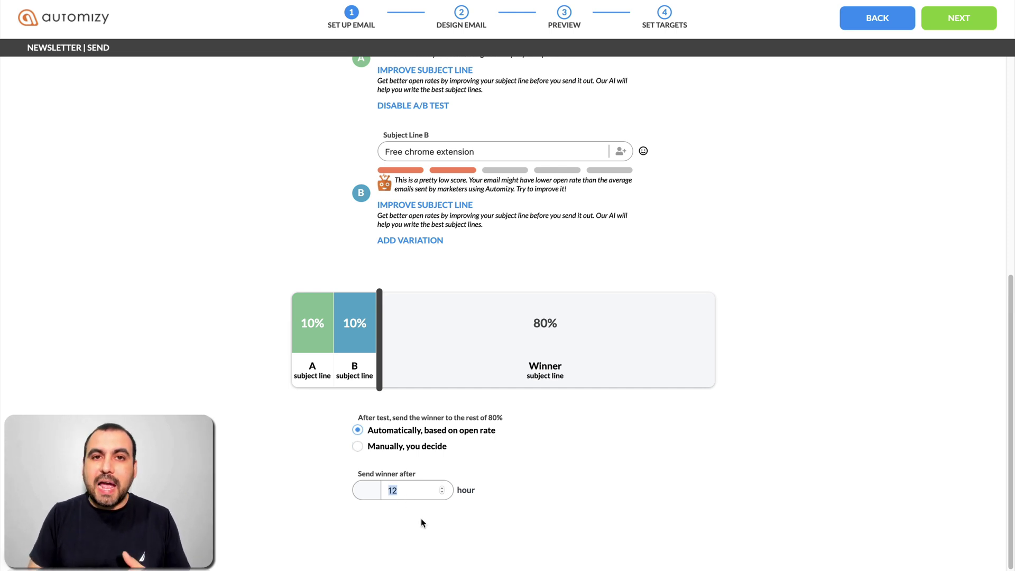
text(24)
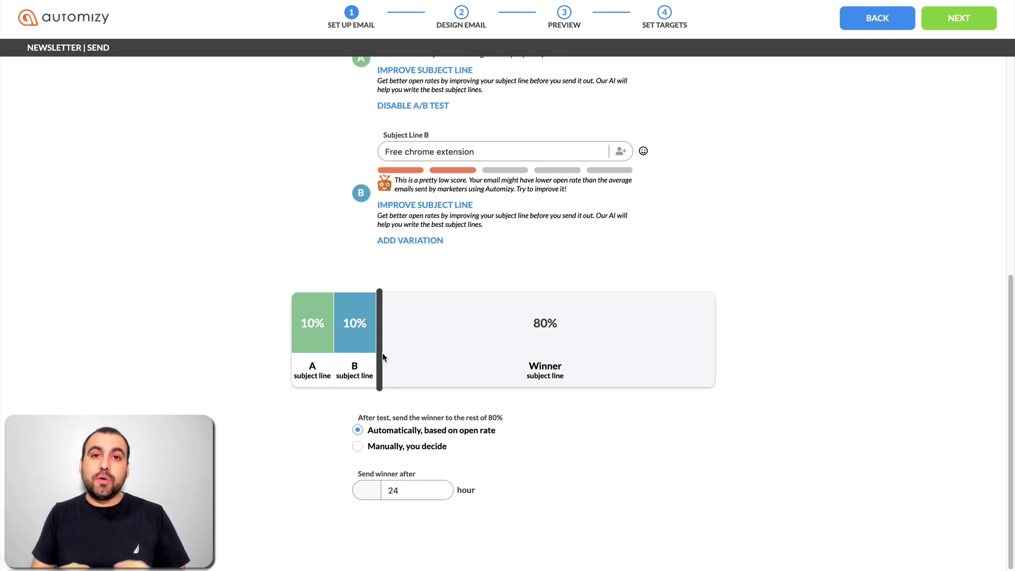
scroll(383, 353, up, 5)
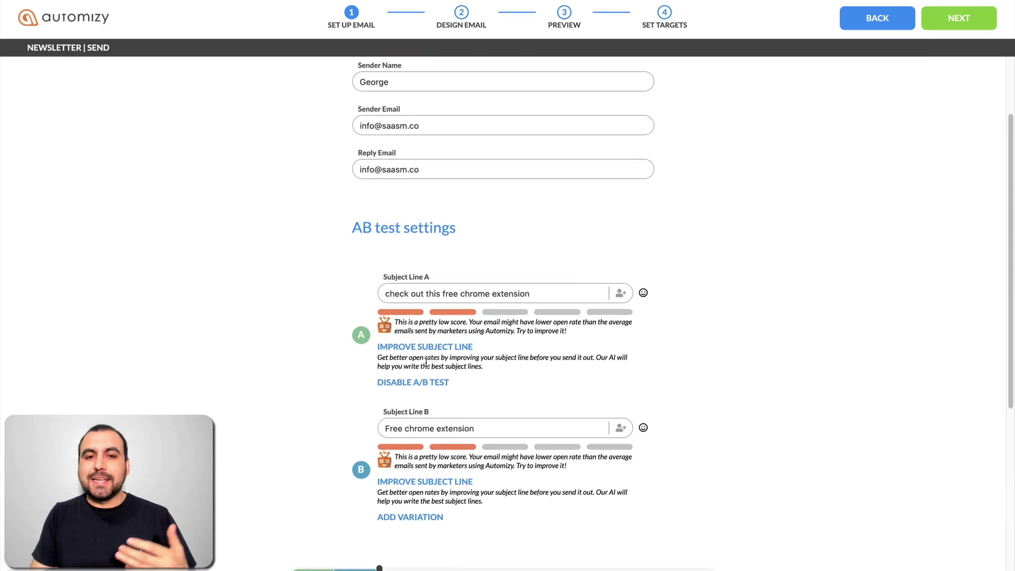
scroll(441, 367, up, 2)
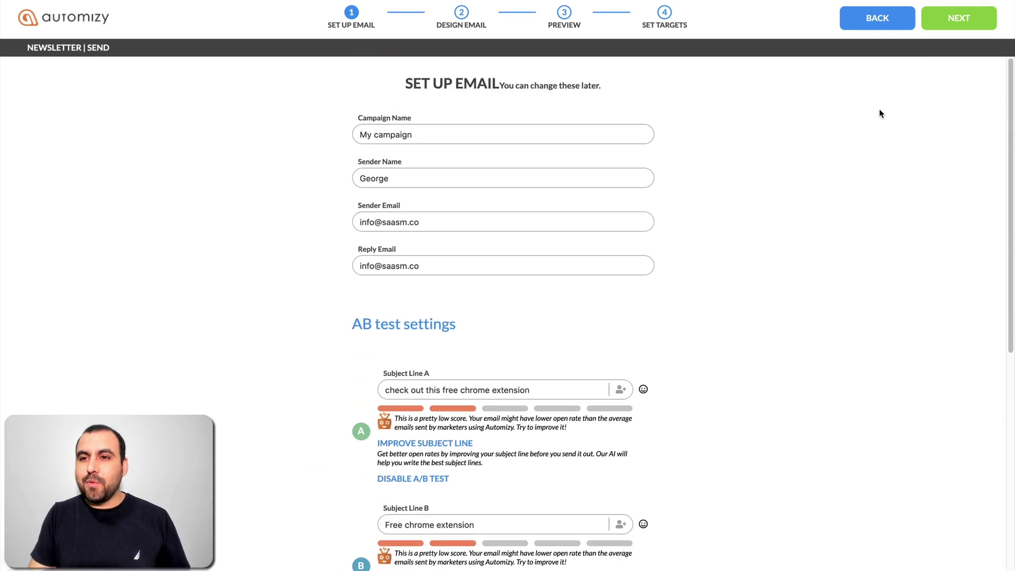
Back out of the campaign setup, cancel the Layouts dialog, and go to Automations
click(877, 19)
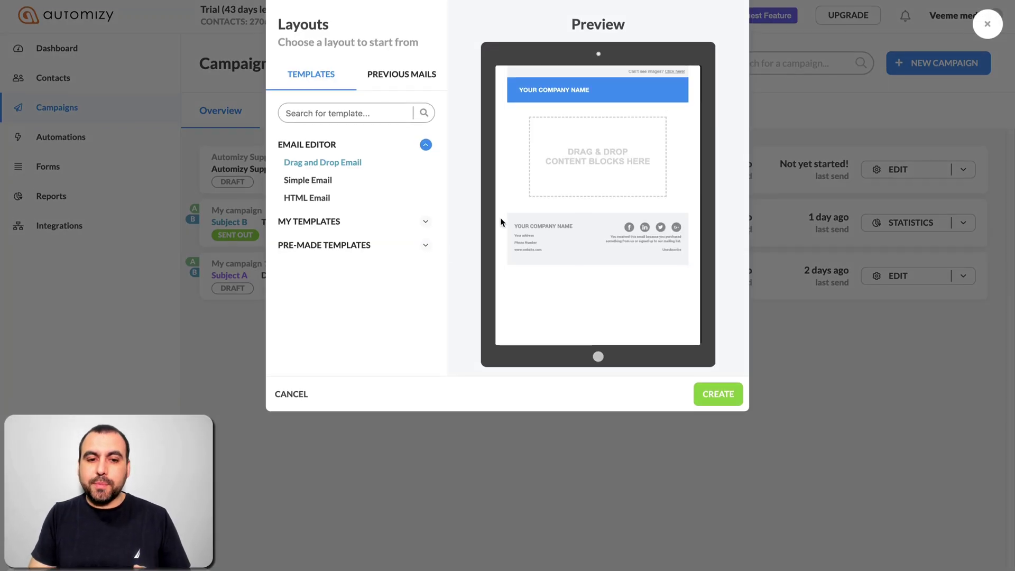
click(300, 392)
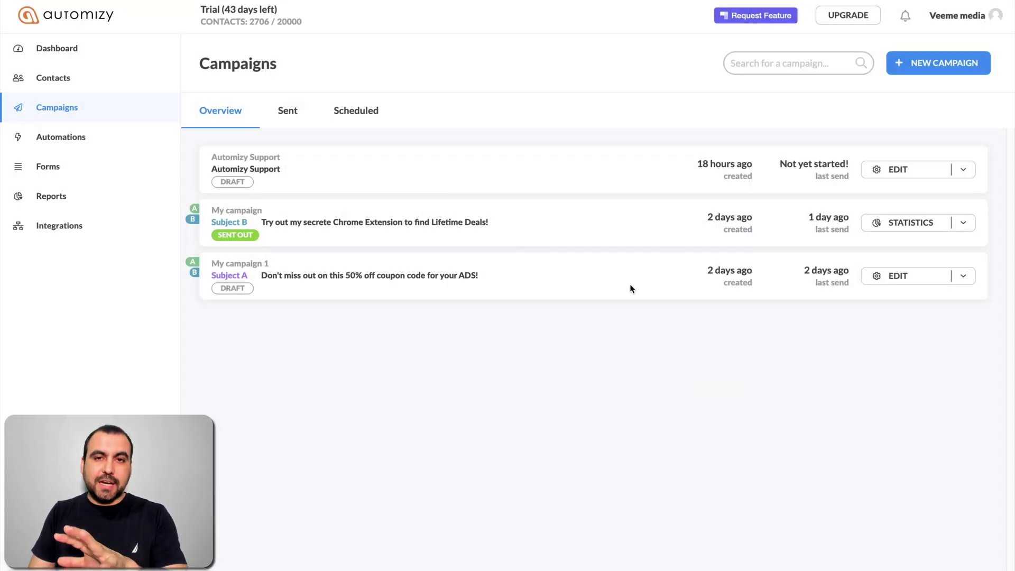
click(112, 136)
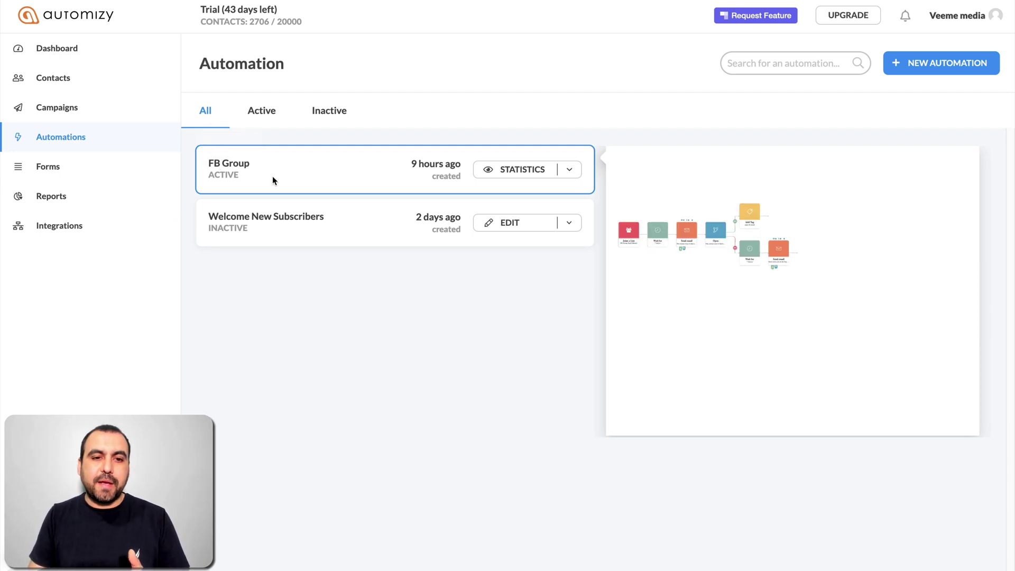
Open the FB Group automation to preview its workflow
click(237, 165)
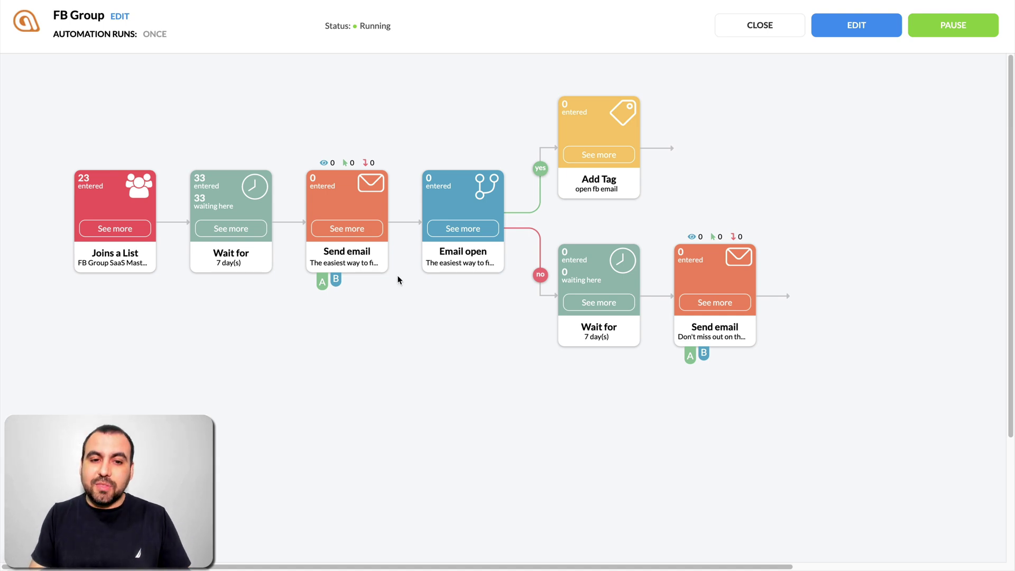
Check the send-email, email-open condition and Add Tag step statistics, then close FB Group
click(355, 205)
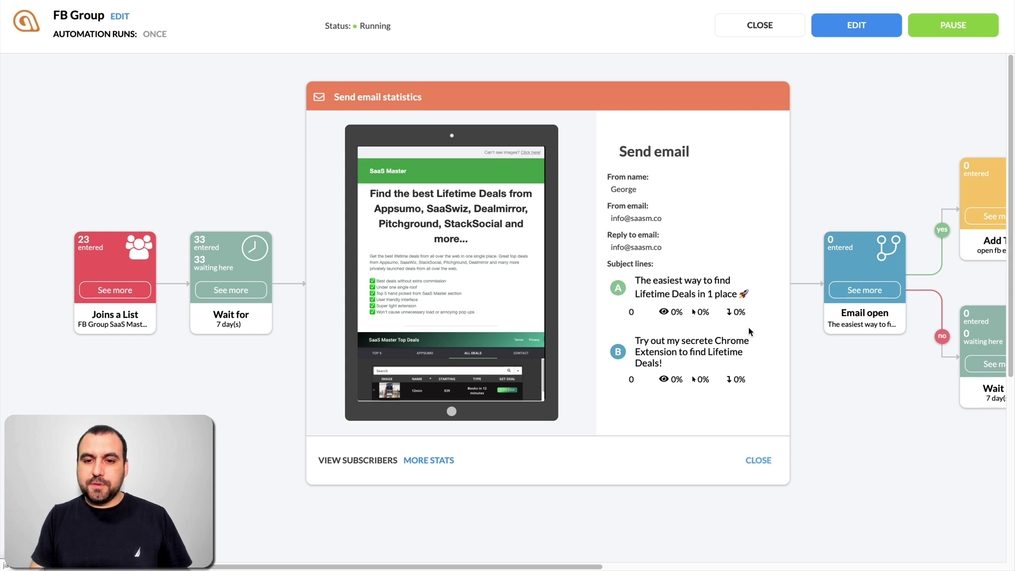
click(758, 457)
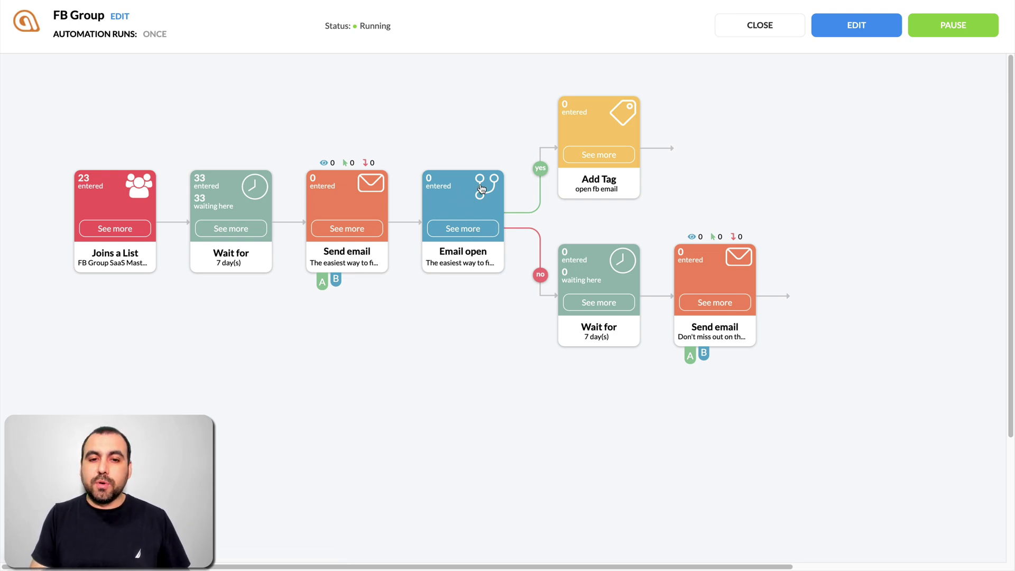
click(475, 205)
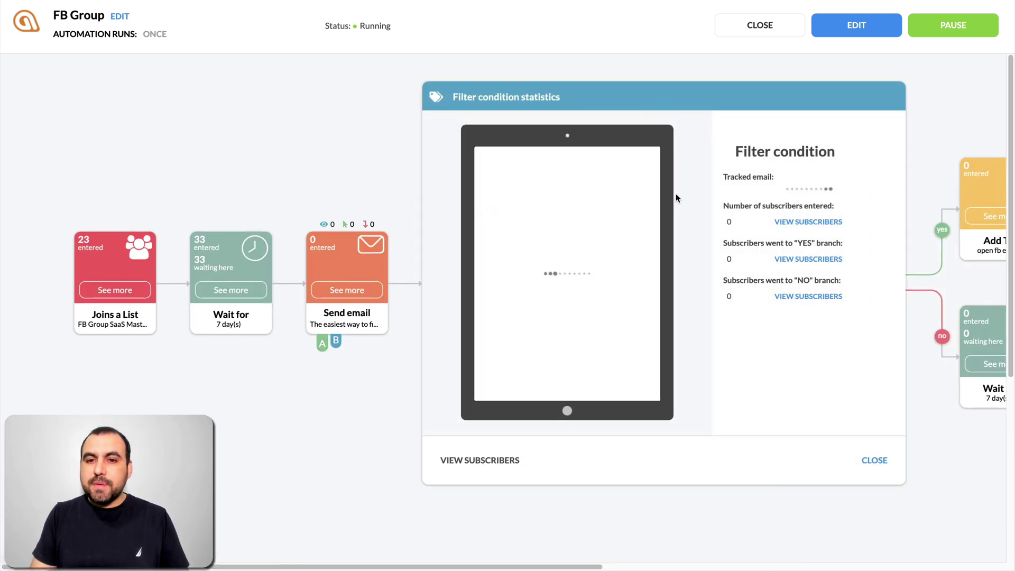
drag(743, 151, 824, 152)
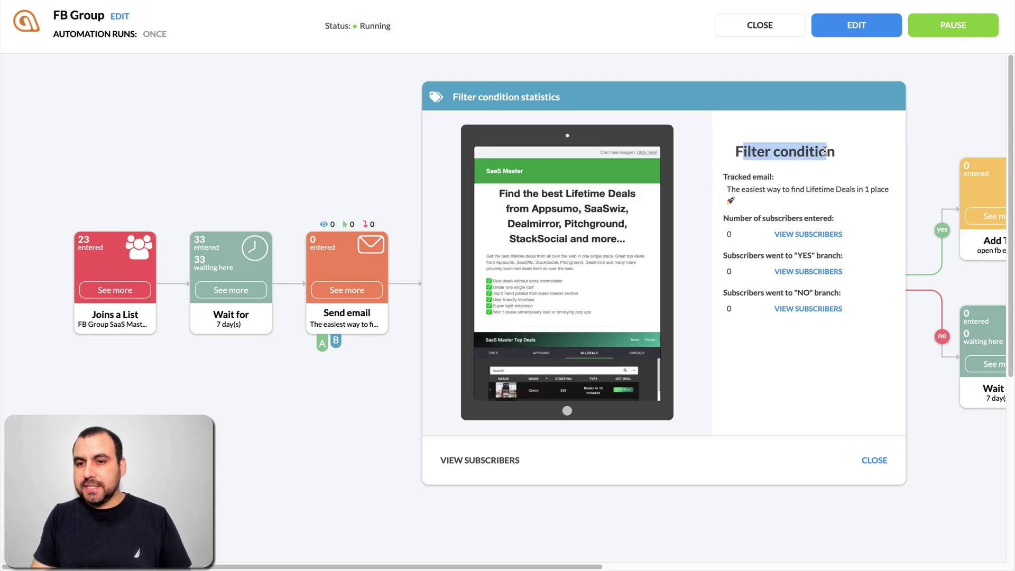
click(876, 462)
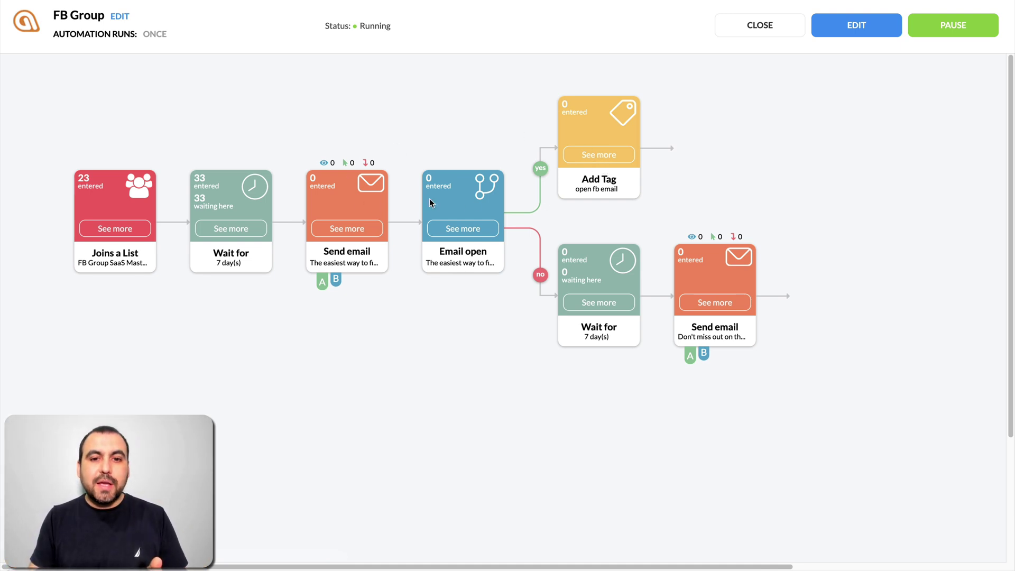
click(591, 139)
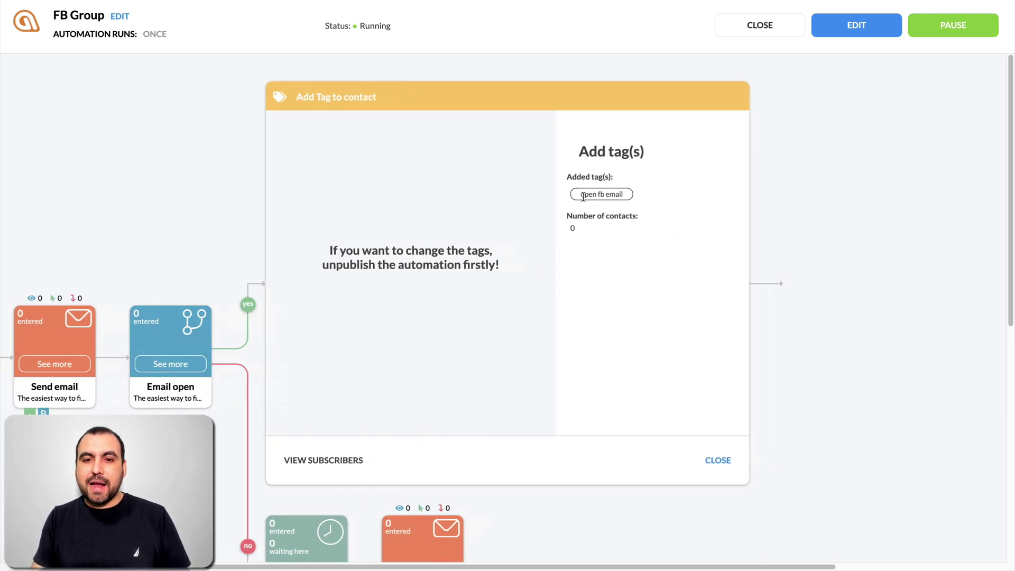
click(719, 459)
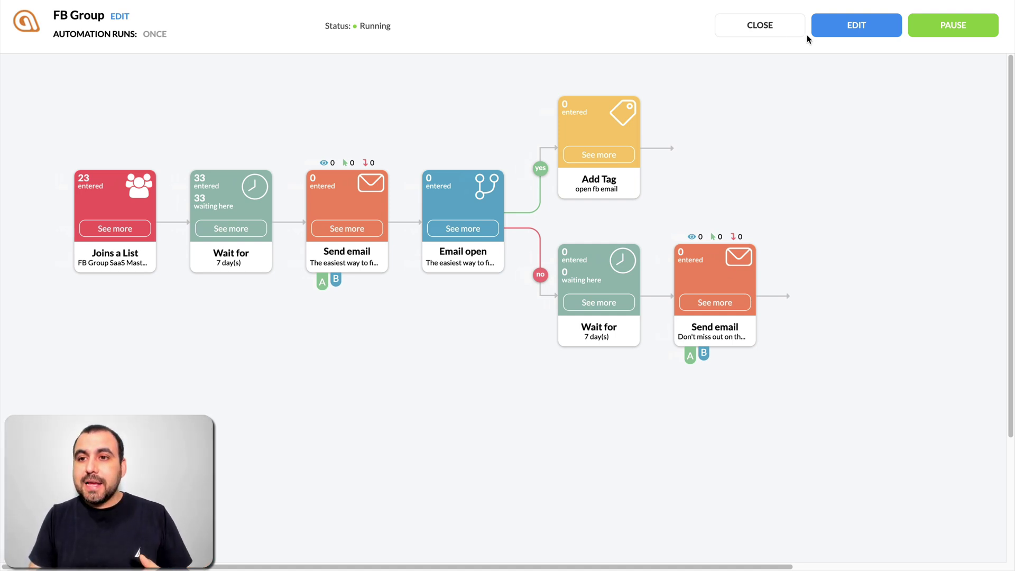
click(785, 26)
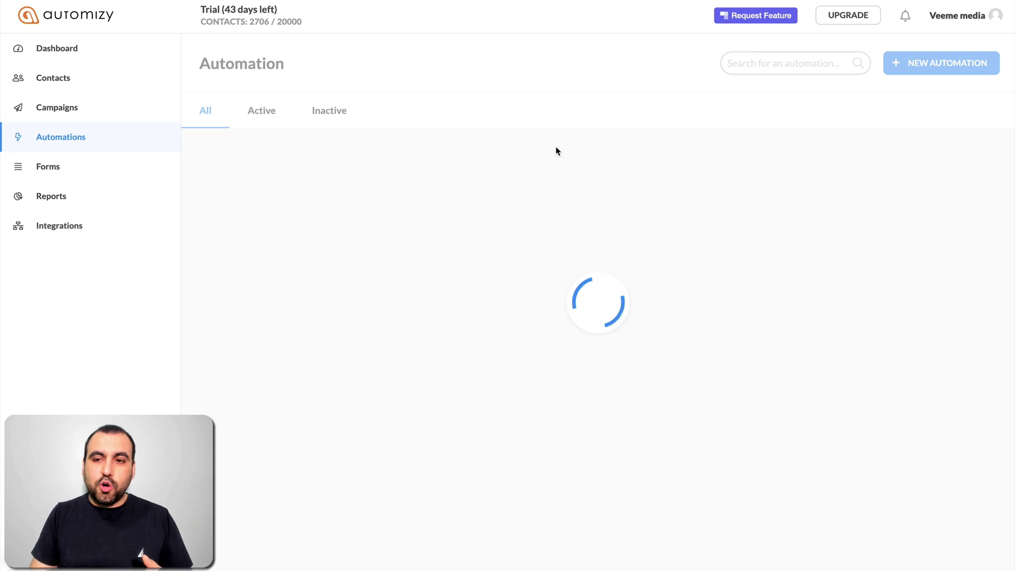
Start a NEW AUTOMATION, browse the templates, and choose Welcome New Subscribers
click(917, 69)
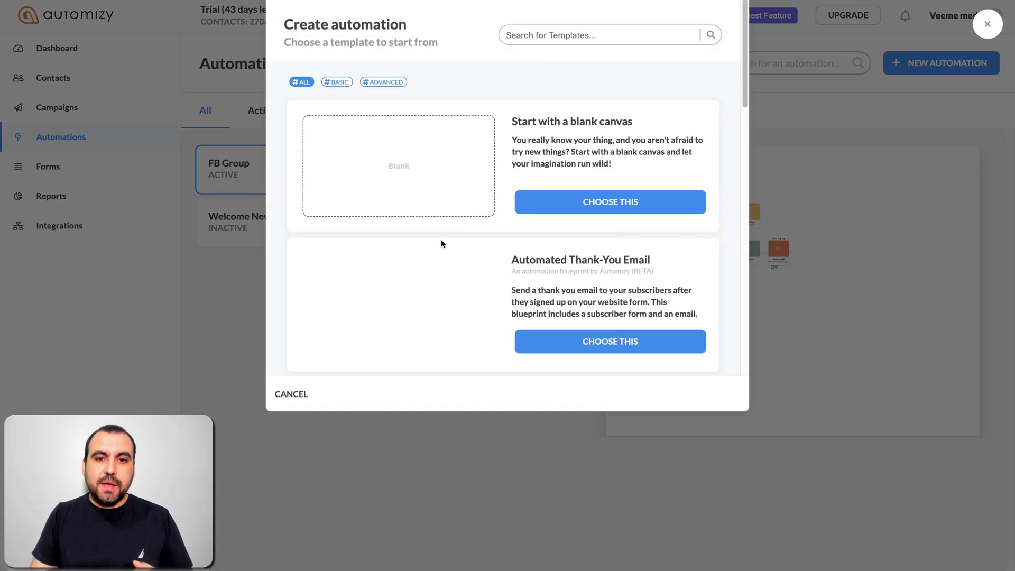
scroll(514, 245, down, 3)
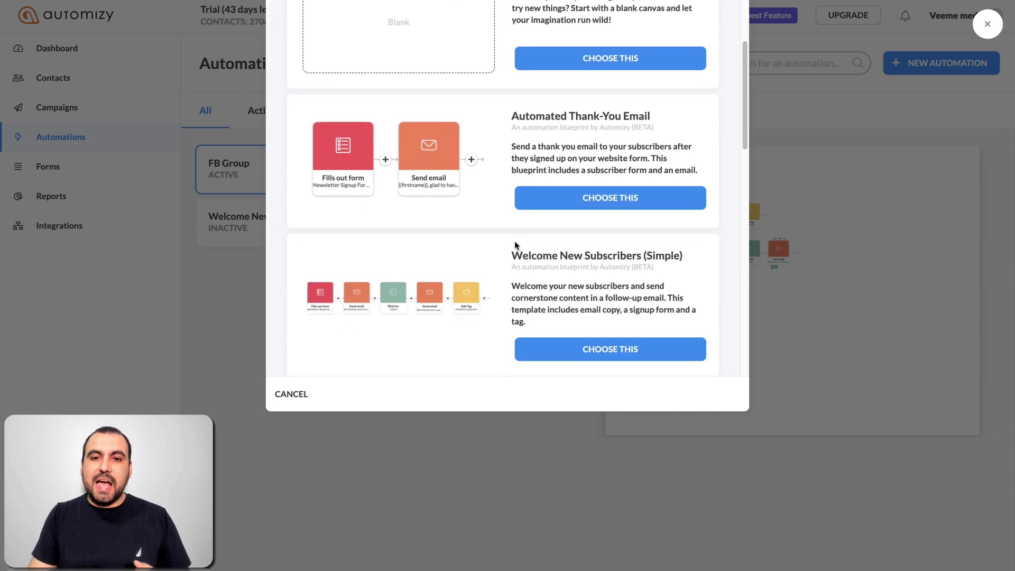
scroll(610, 225, down, 2)
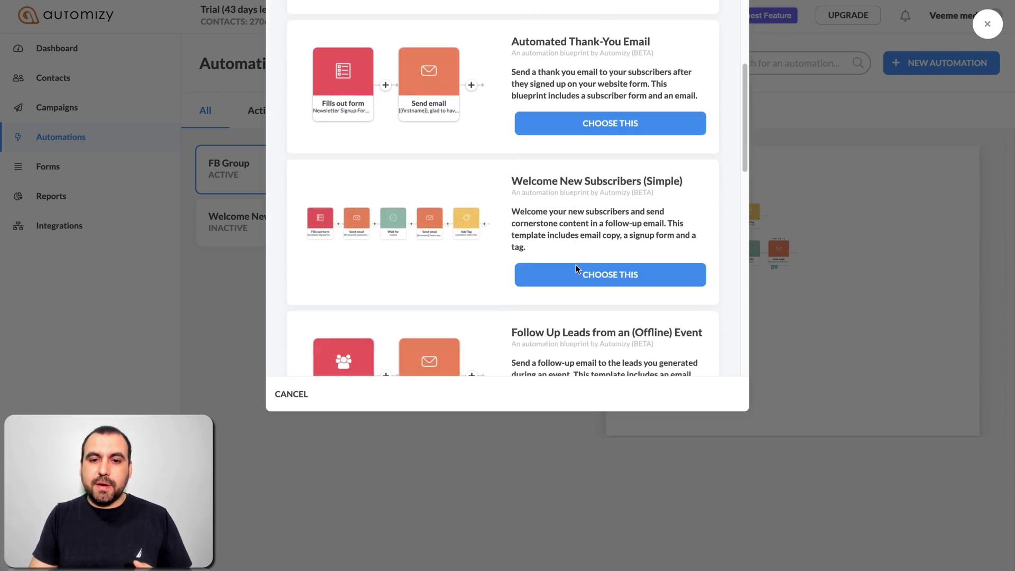
scroll(631, 166, down, 3)
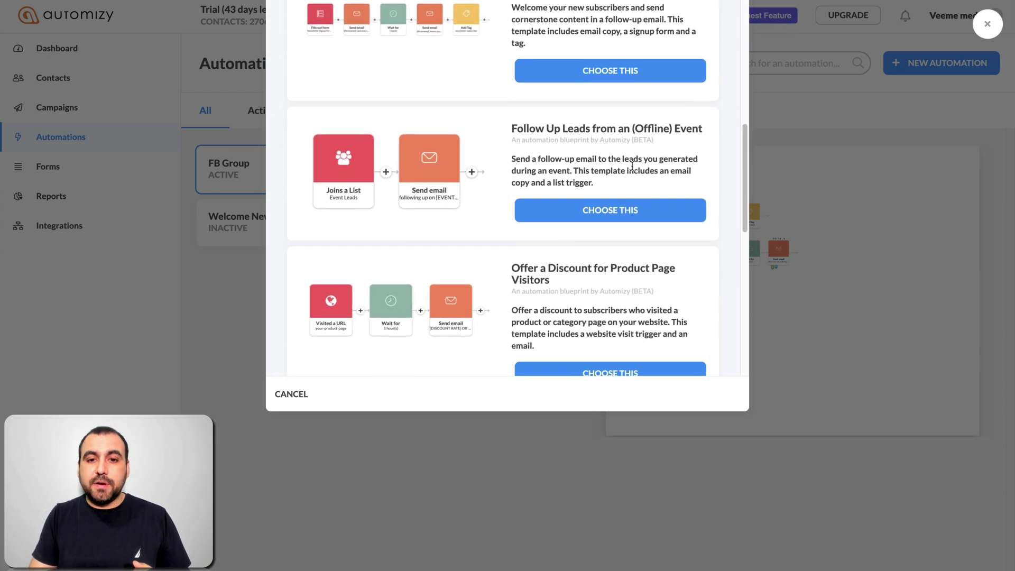
scroll(696, 154, down, 2)
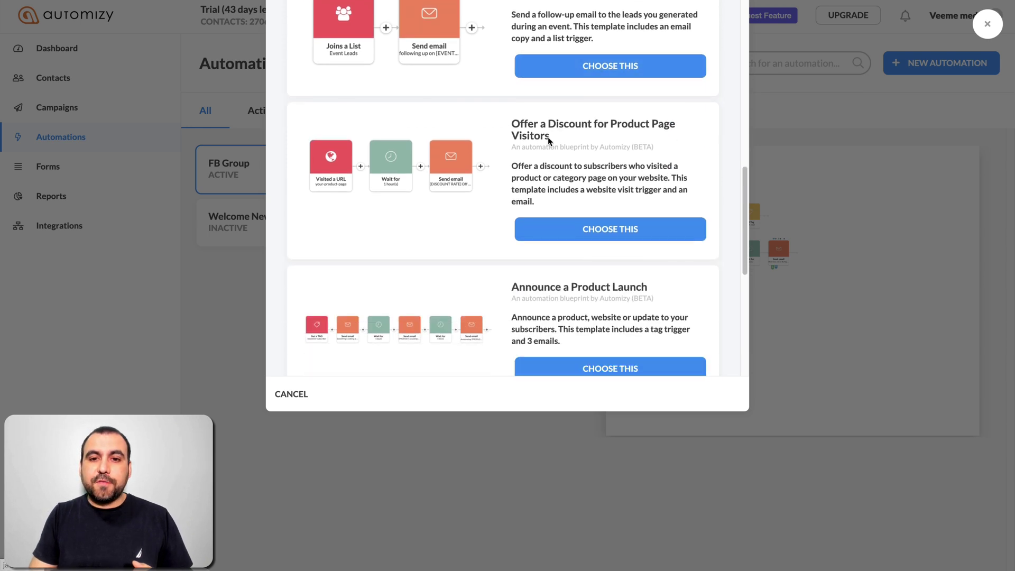
scroll(624, 162, down, 2)
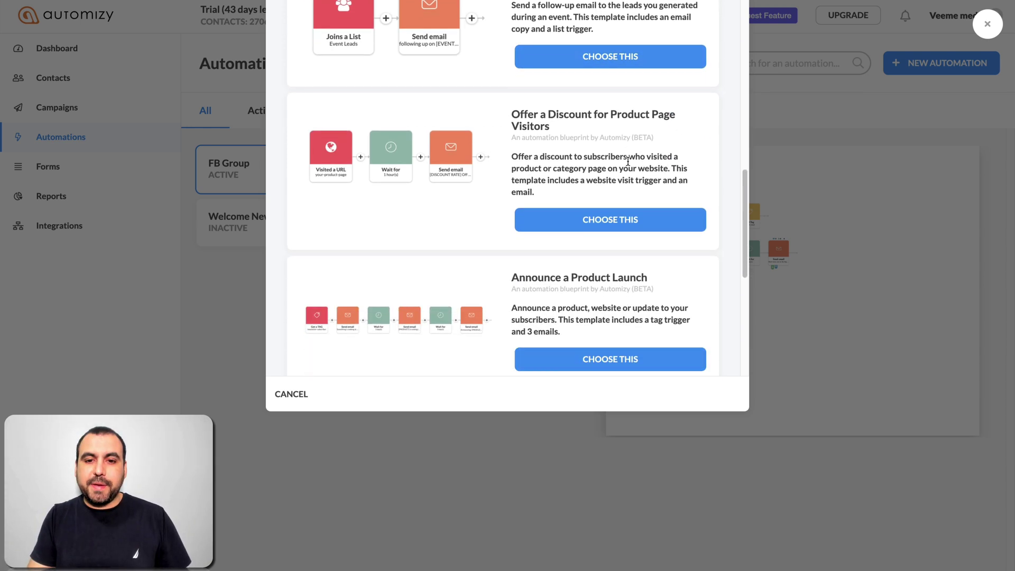
scroll(634, 201, down, 2)
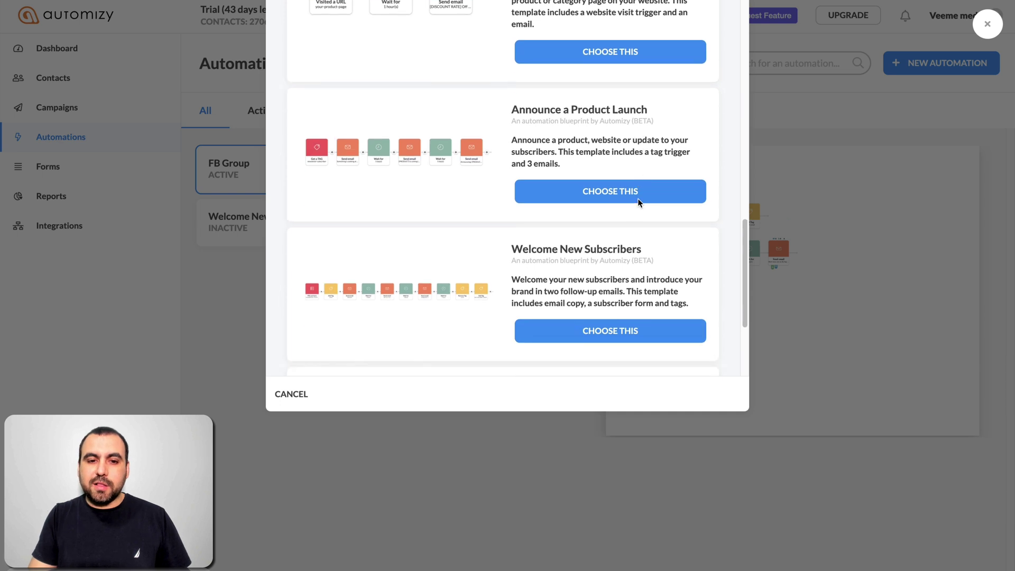
scroll(681, 246, down, 2)
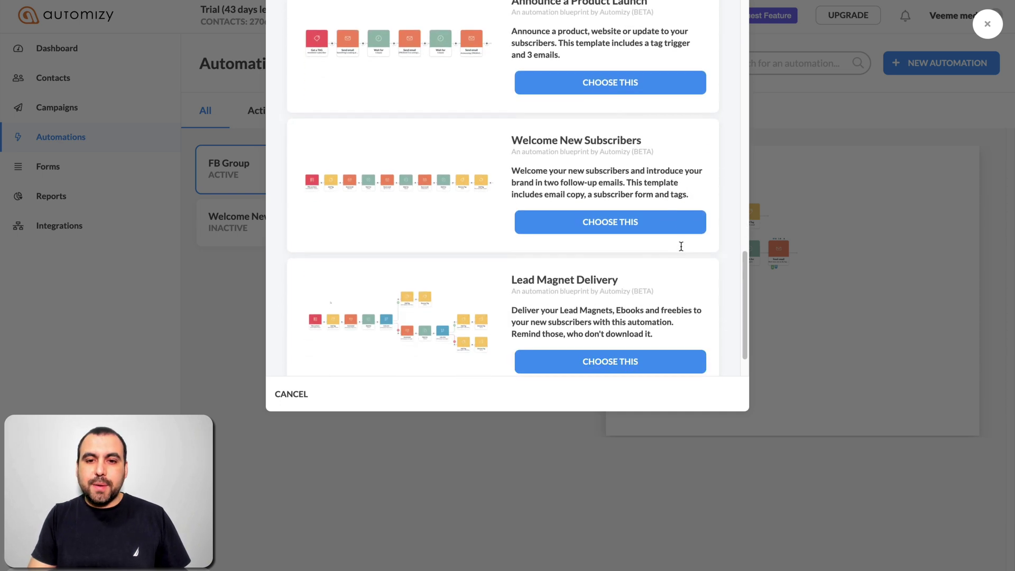
scroll(681, 250, down, 1)
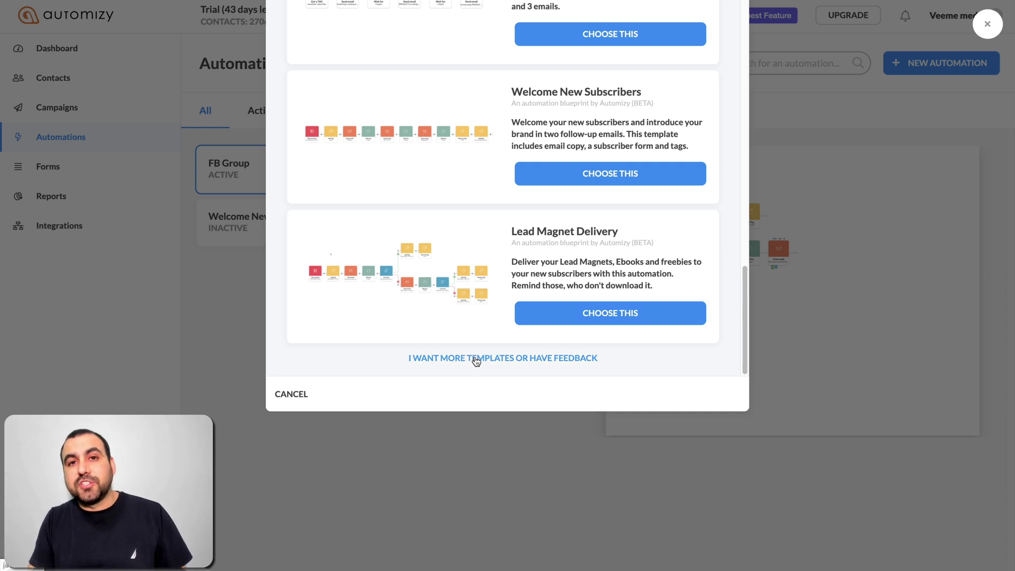
scroll(483, 363, up, 3)
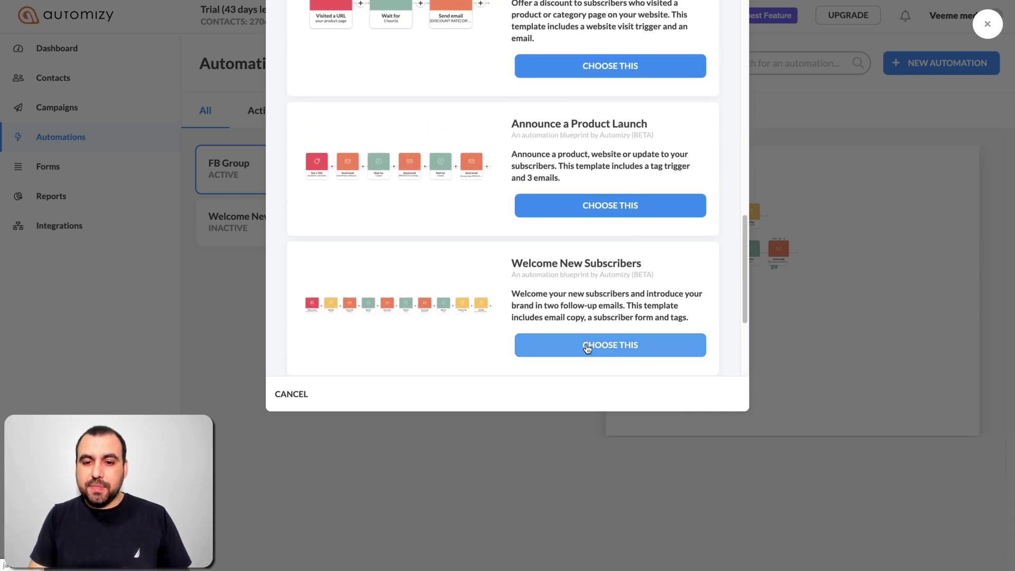
click(586, 347)
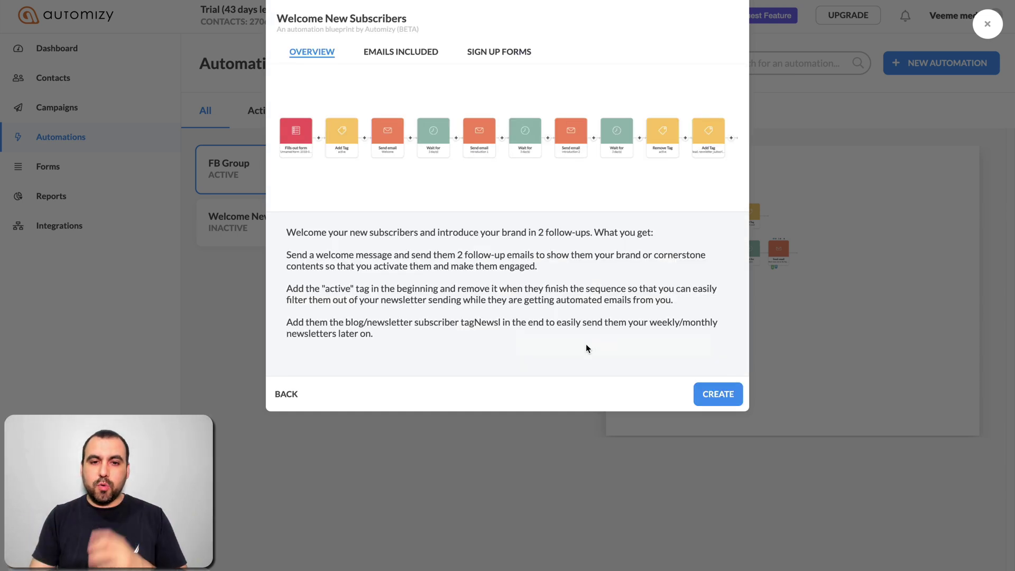
Read the Welcome New Subscribers blueprint description and create the automation from it
drag(303, 227, 400, 326)
click(399, 327)
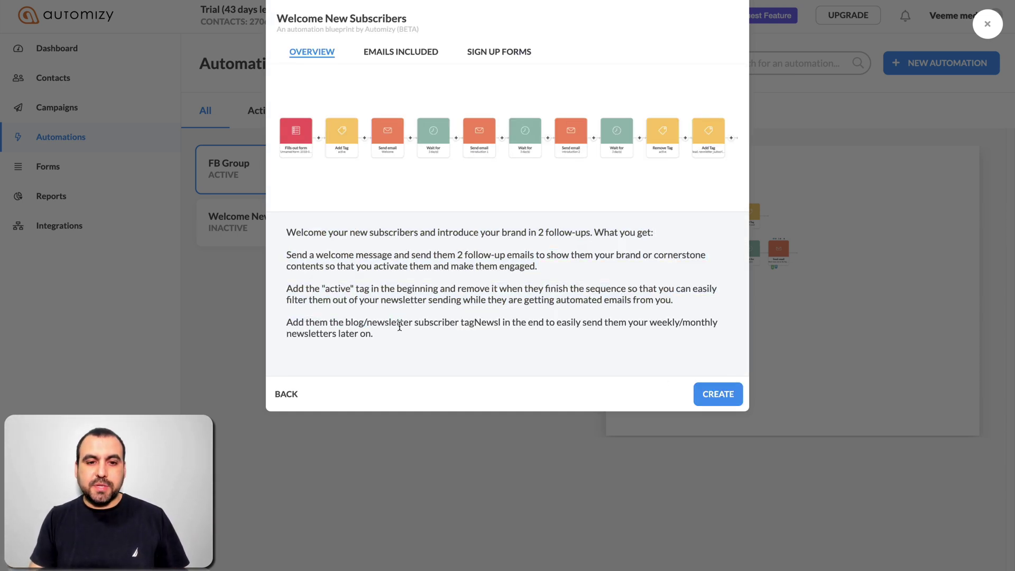
click(711, 394)
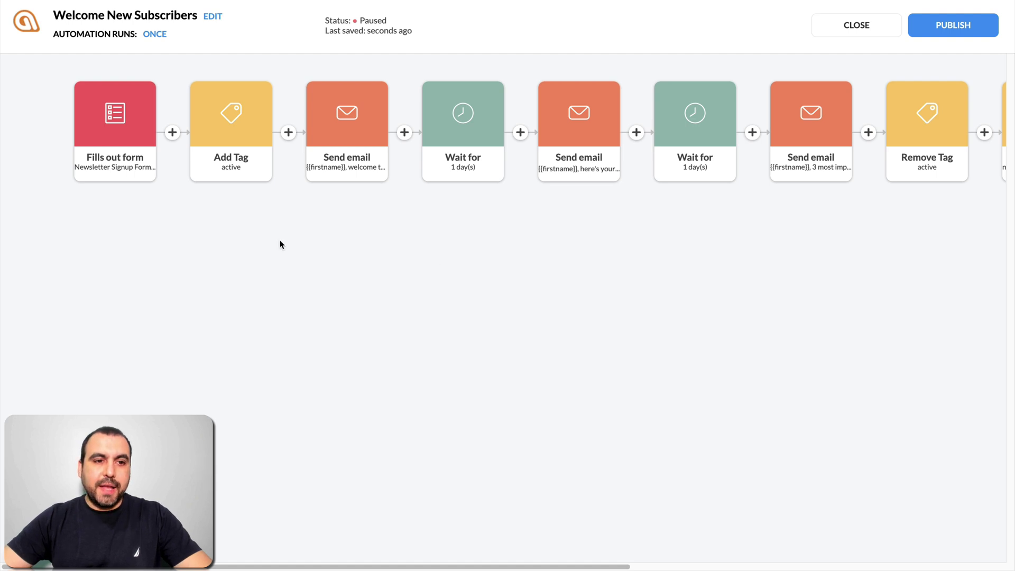
Switch the Fills out form trigger from Newsletter Signup Form to My Form
click(136, 164)
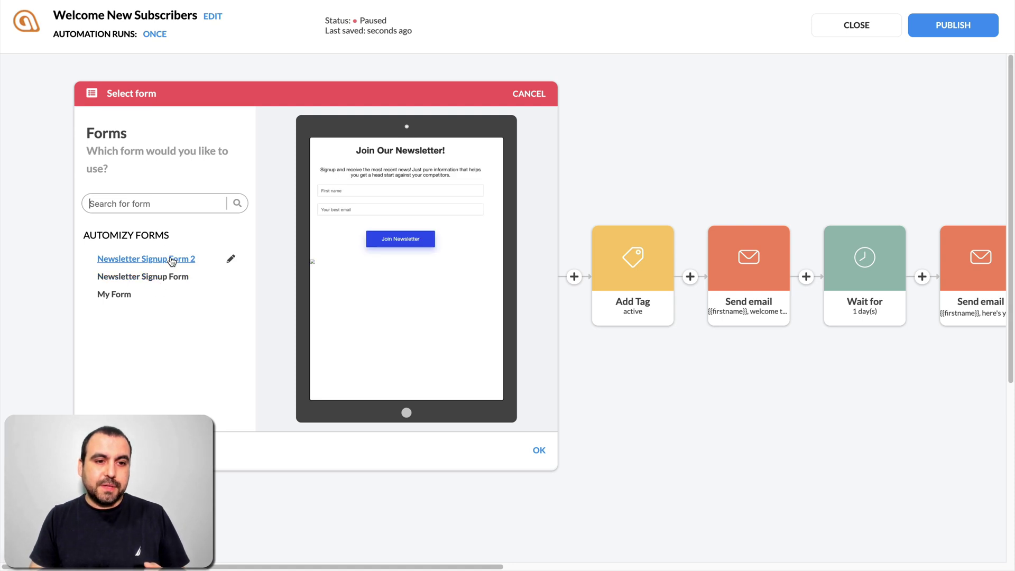
click(176, 284)
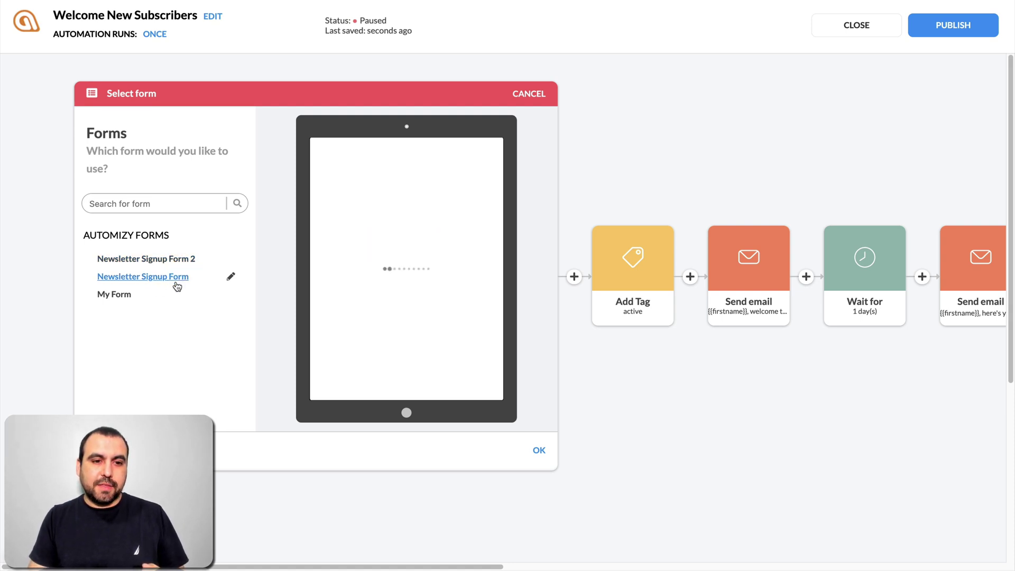
click(168, 260)
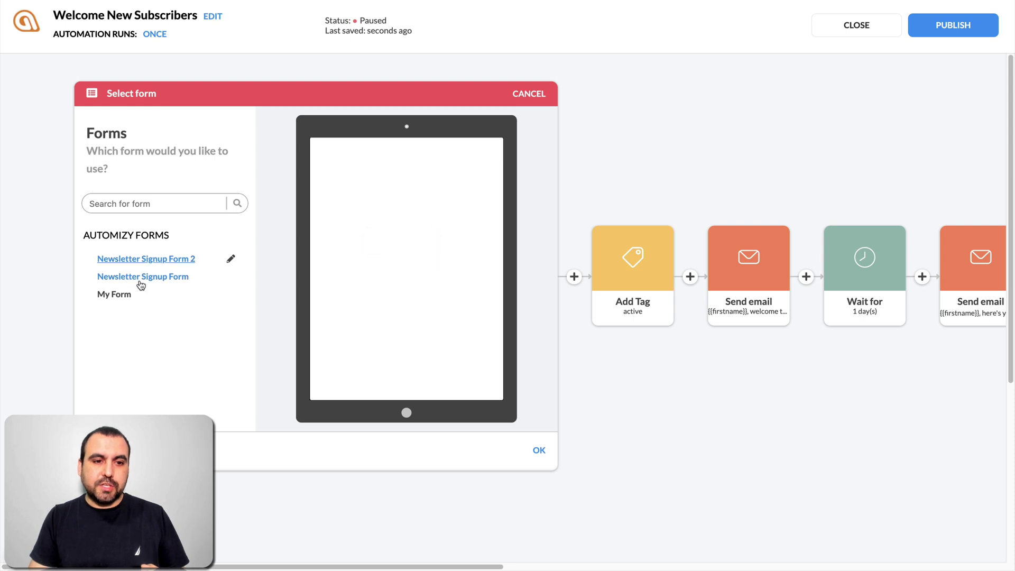
click(126, 293)
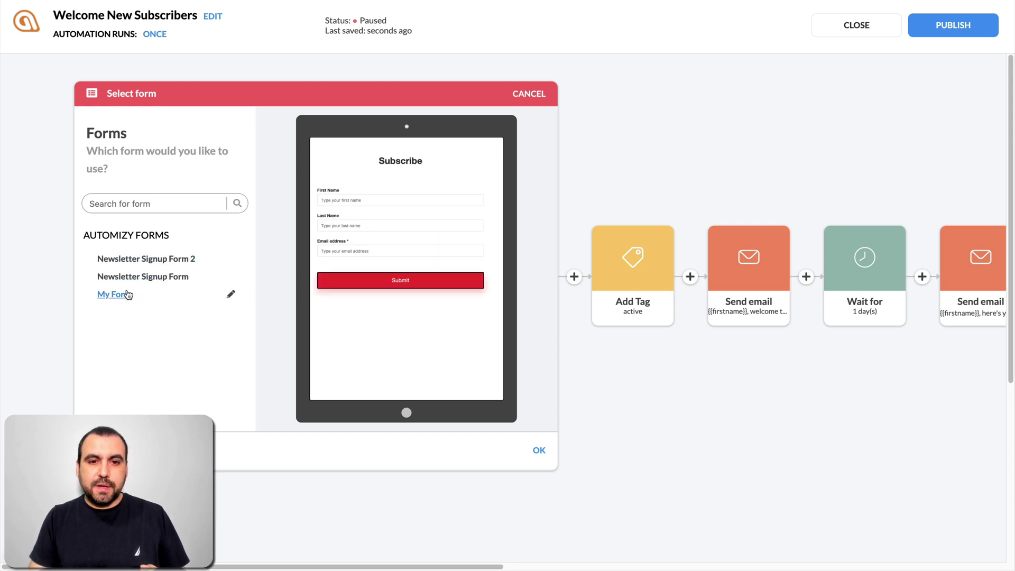
click(543, 450)
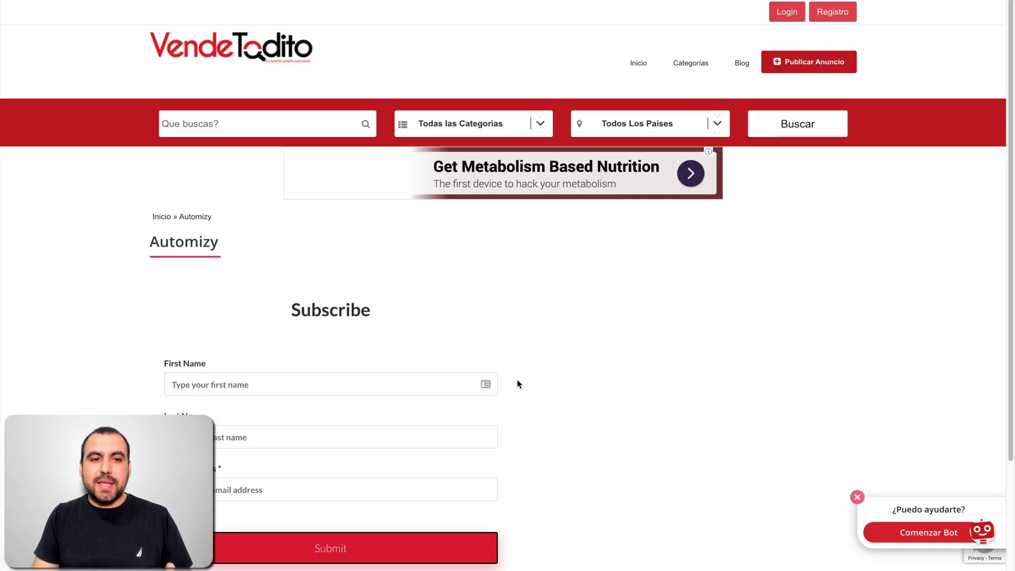
scroll(516, 383, down, 3)
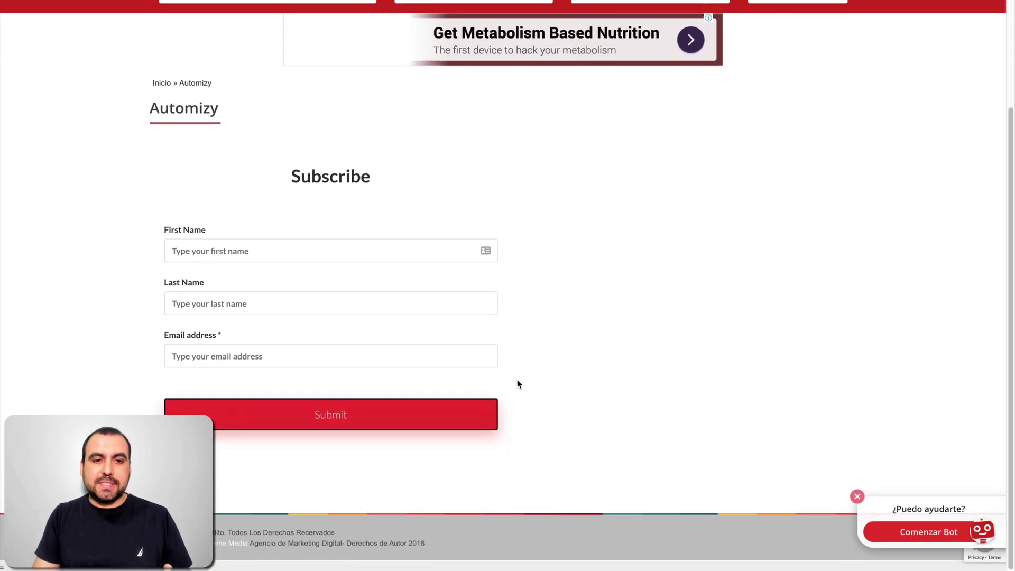
click(248, 251)
click(261, 297)
click(296, 357)
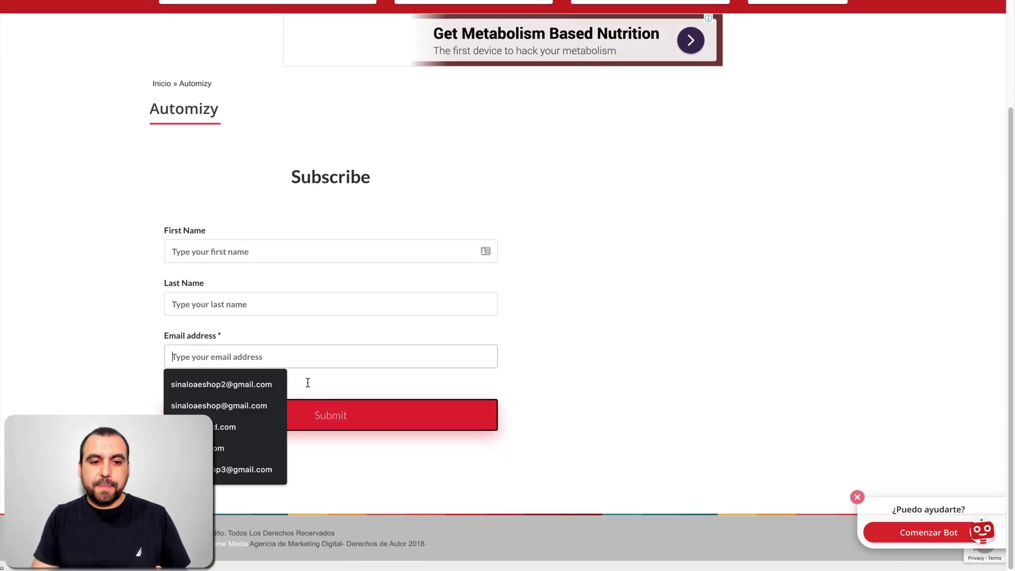
click(525, 376)
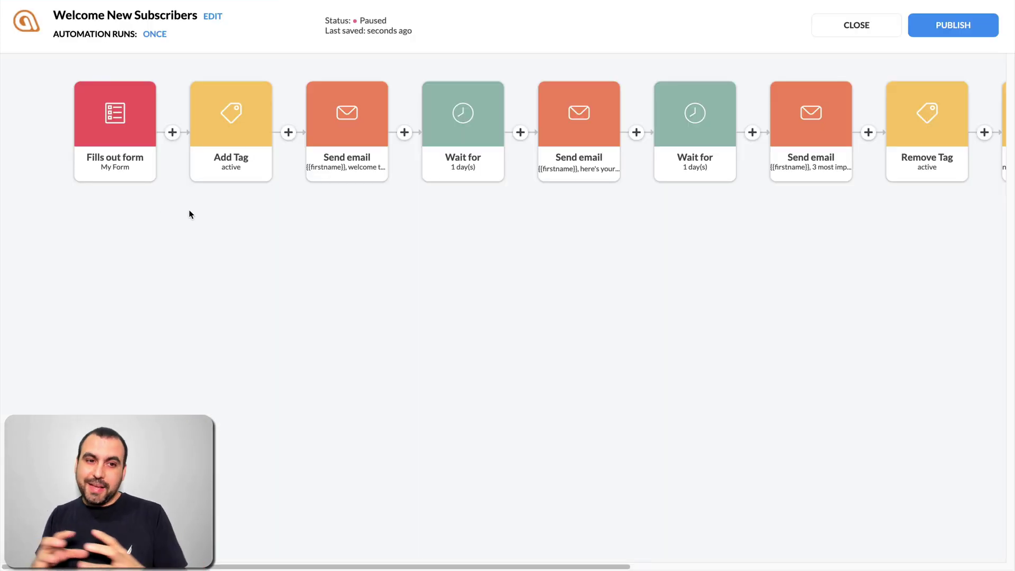
Add the ACTIVE 2 tag to the Add Tag step alongside active
click(220, 138)
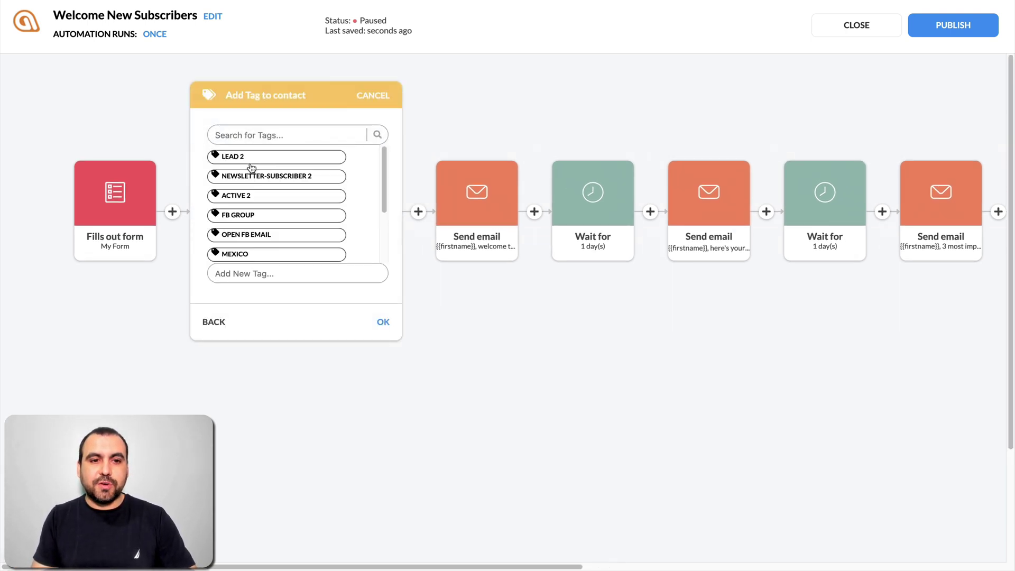
click(256, 198)
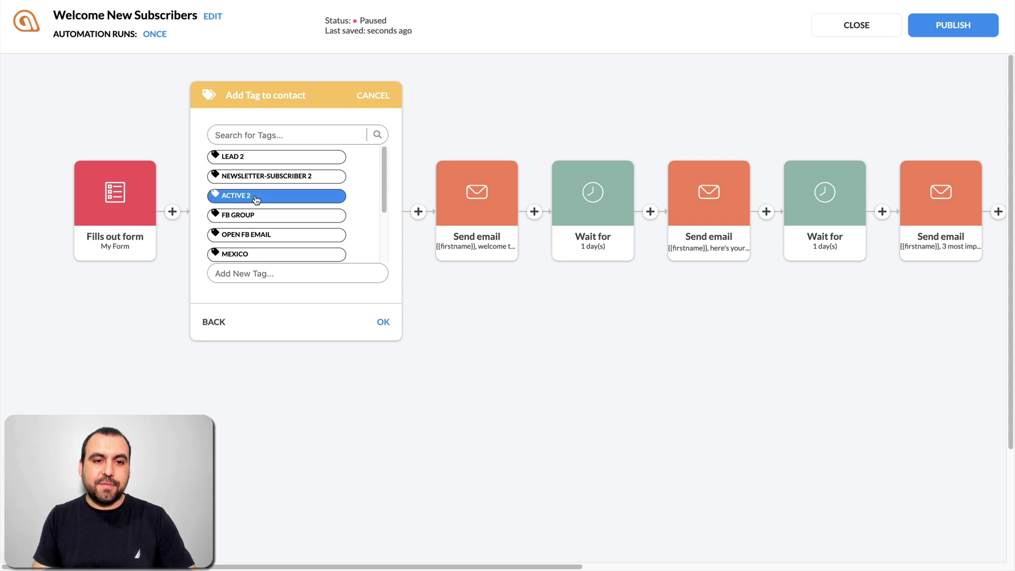
click(383, 323)
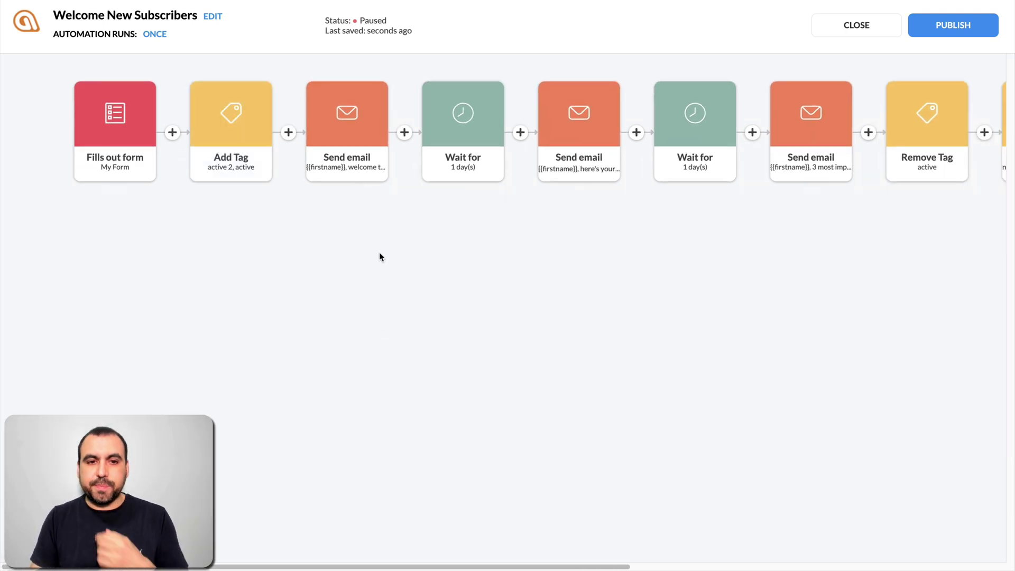
Review the first welcome email's reply-to and subject line, then open it in the email designer
click(361, 144)
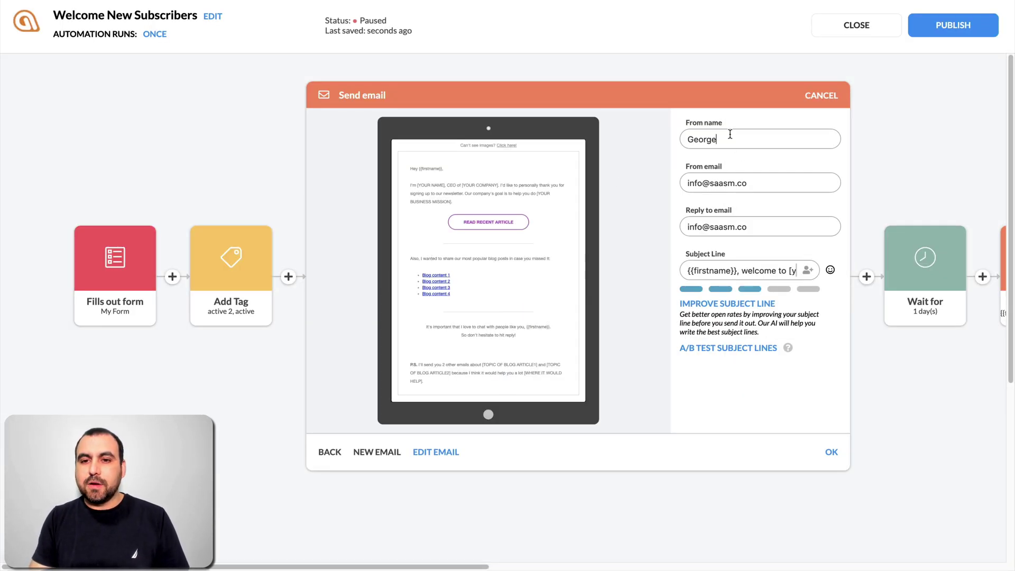
click(733, 219)
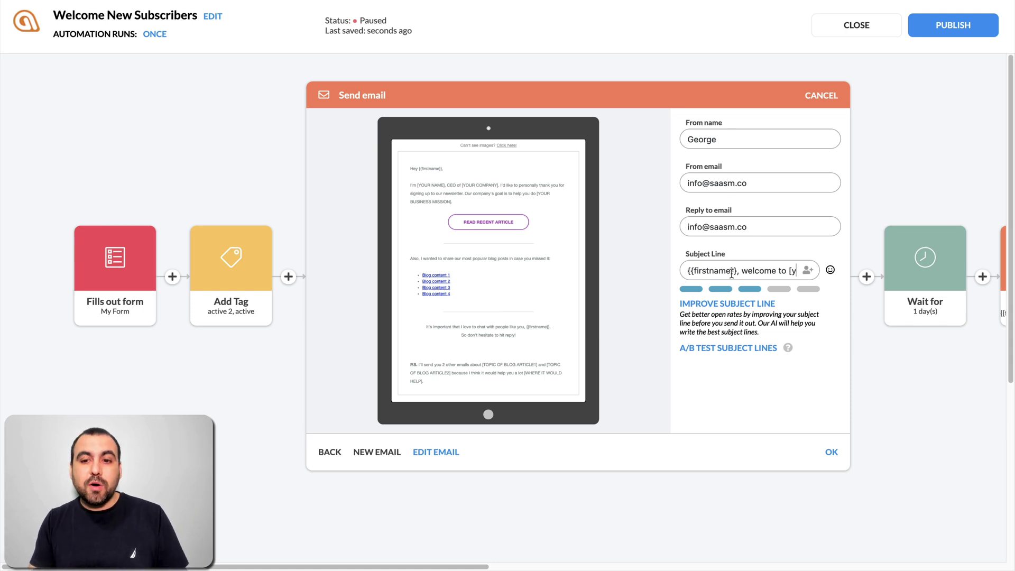
drag(693, 270, 780, 269)
click(769, 270)
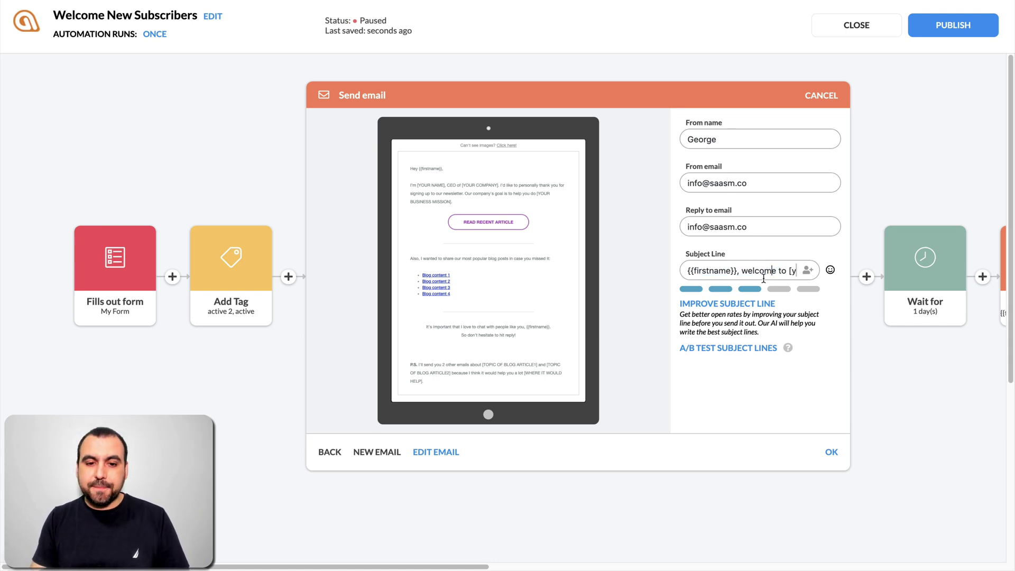
click(432, 452)
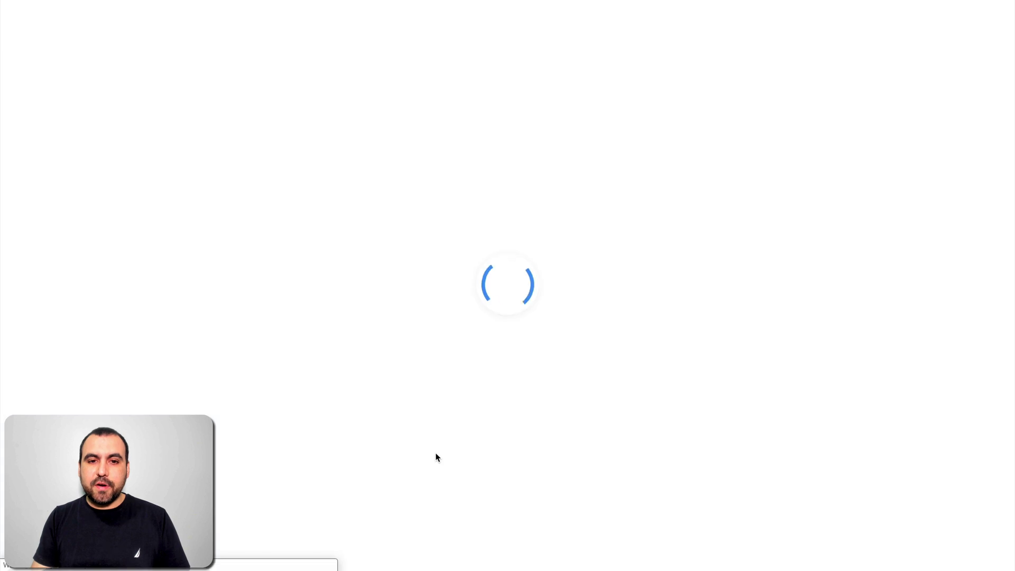
Scroll through the welcome email's design, then go back to its Send email settings
scroll(525, 436, down, 5)
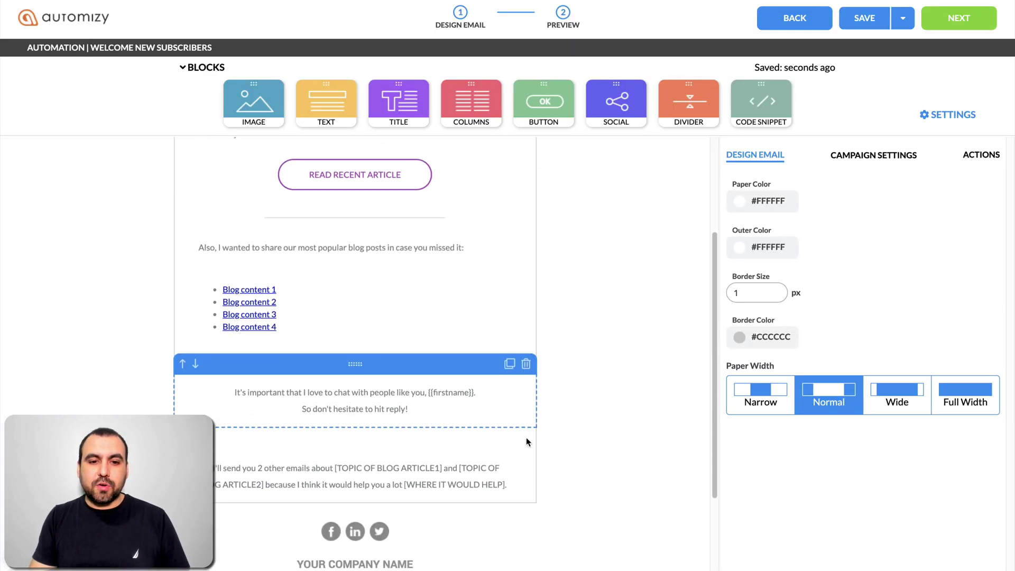
scroll(525, 436, up, 5)
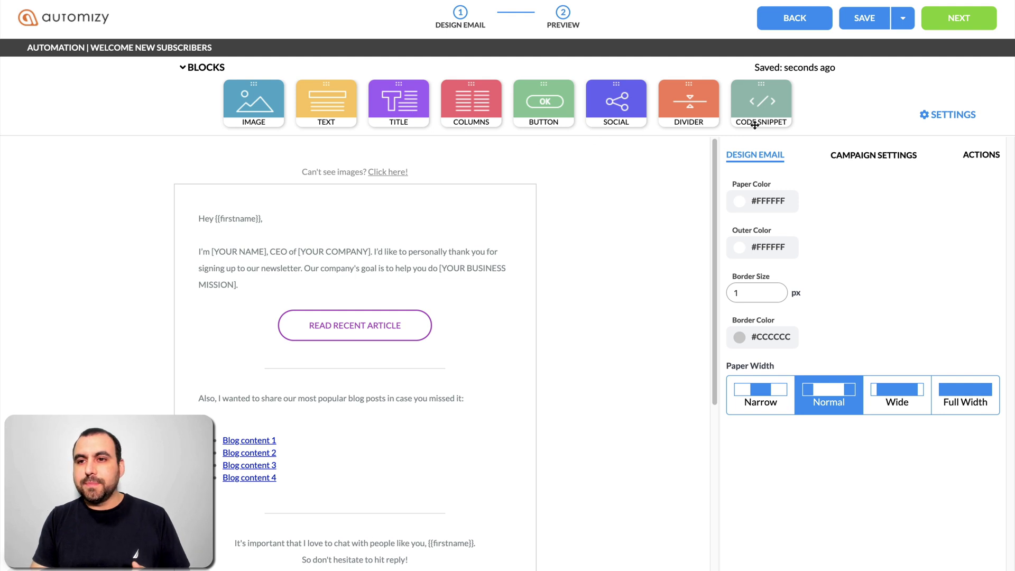
click(811, 21)
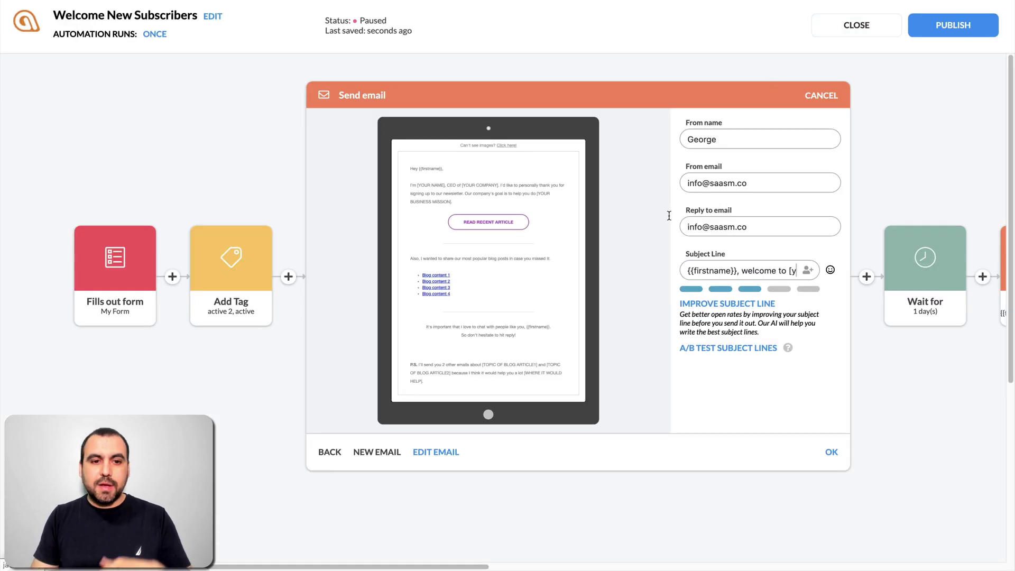
Confirm the email settings and append a Send email step after Add Tag without choosing a template
click(829, 452)
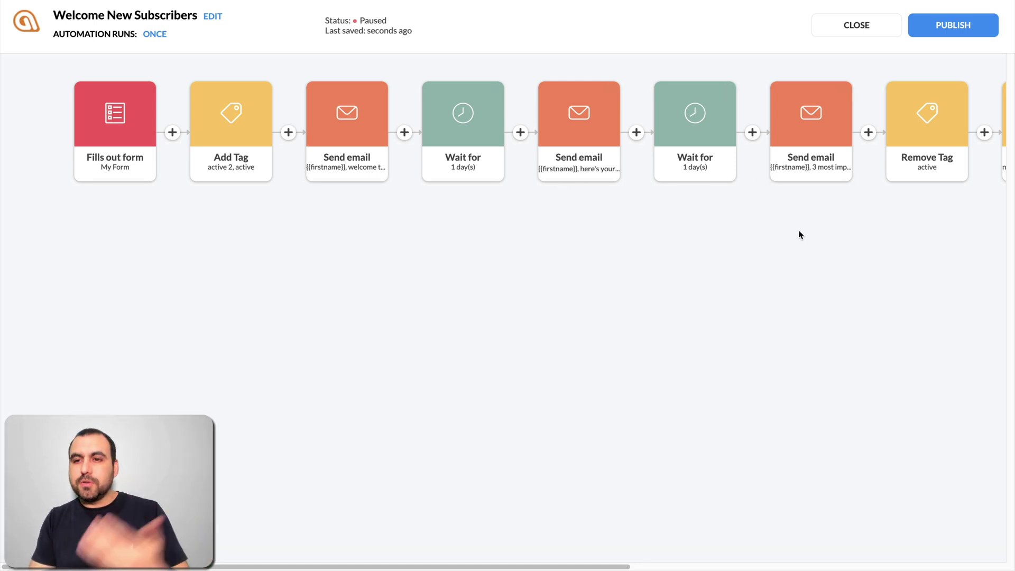
scroll(688, 246, right, 10)
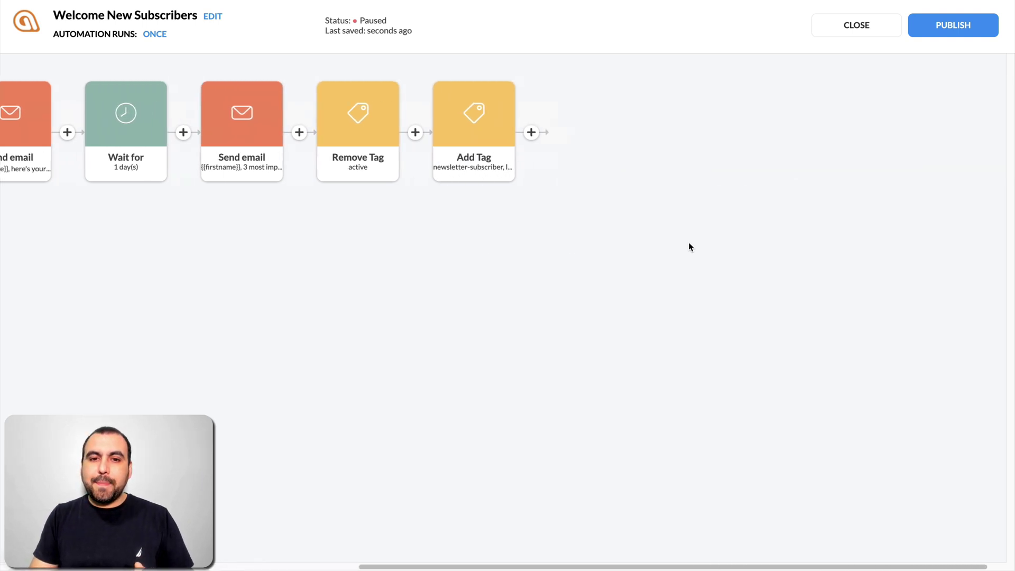
click(531, 133)
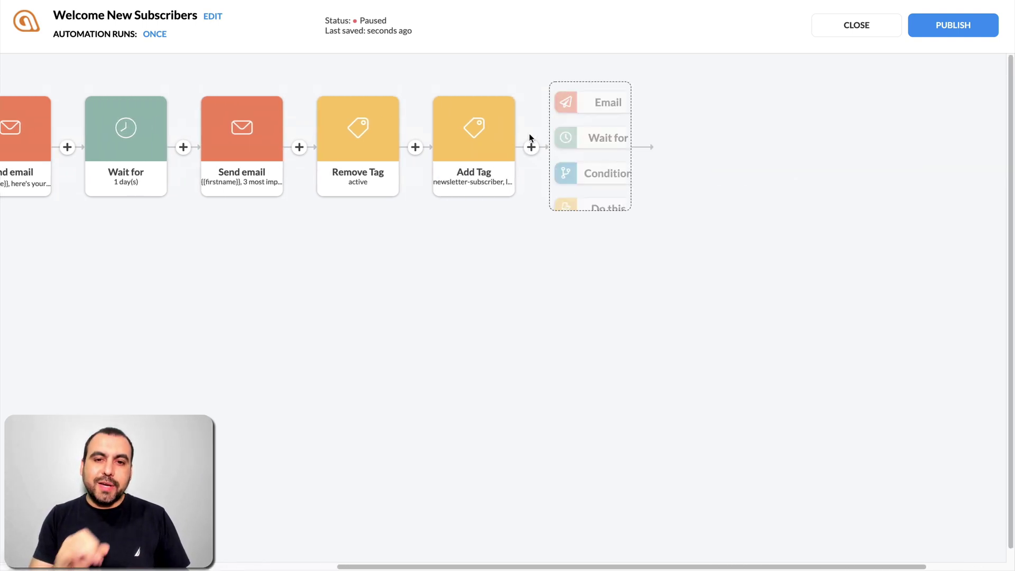
click(611, 107)
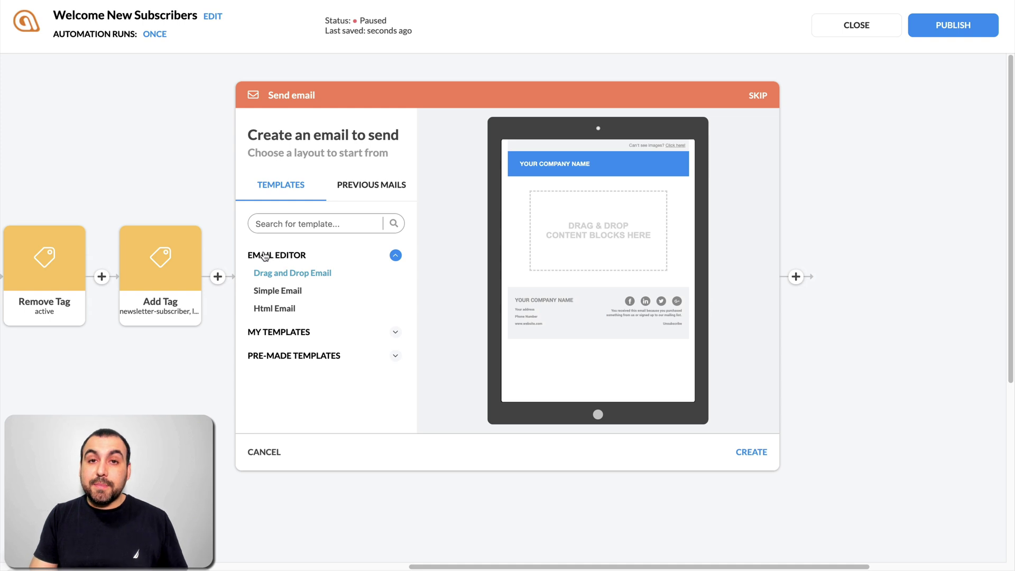
click(293, 332)
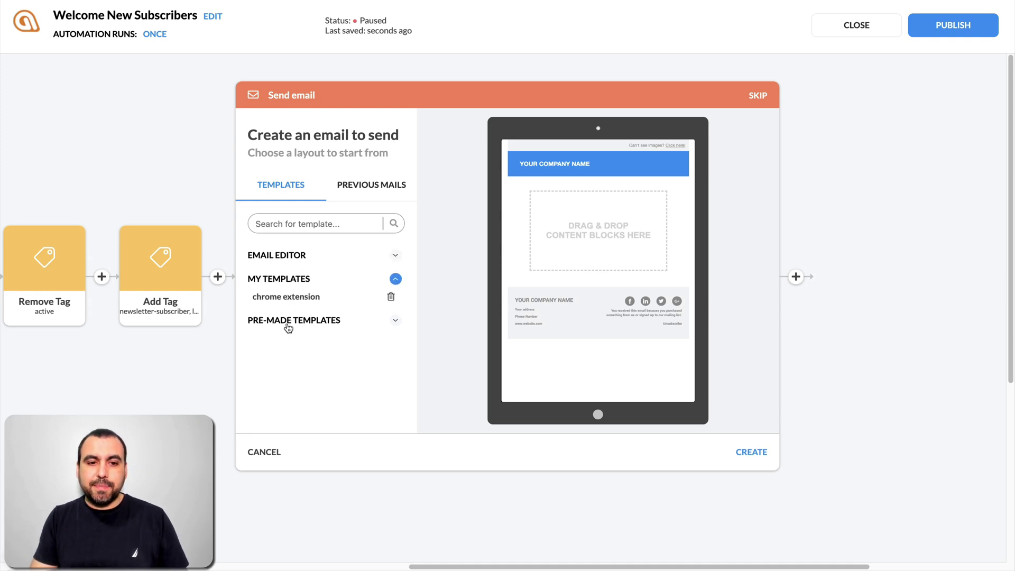
click(293, 321)
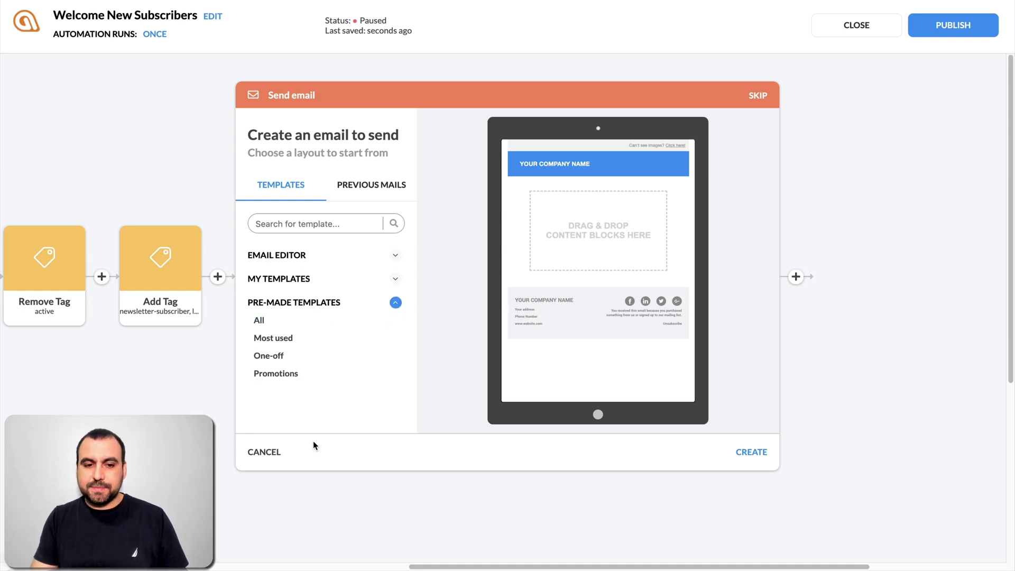
click(269, 452)
click(505, 158)
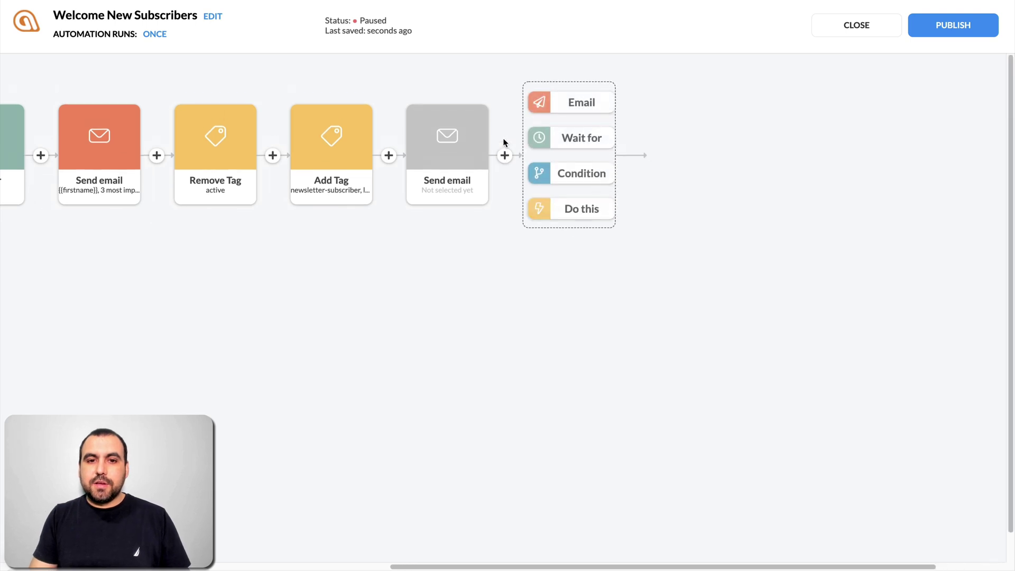
Add a Wait for 1 day(s) step after the empty email, followed by a Condition step
click(589, 138)
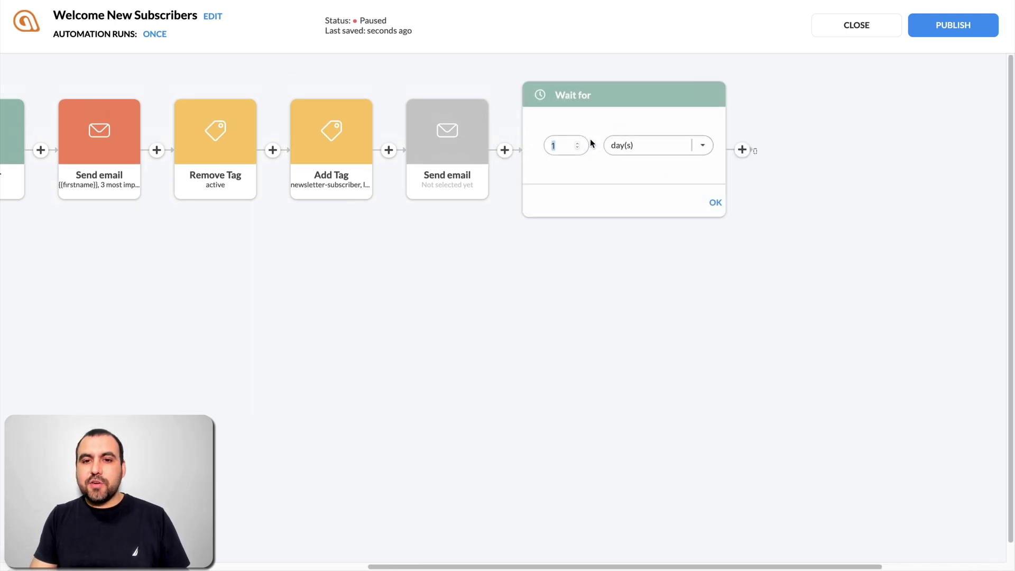
click(655, 157)
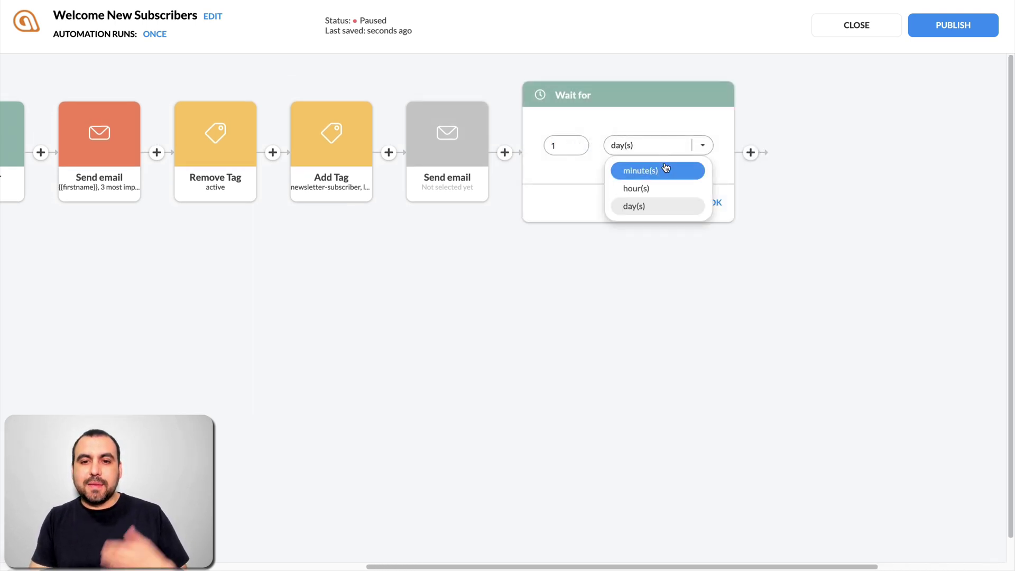
click(705, 157)
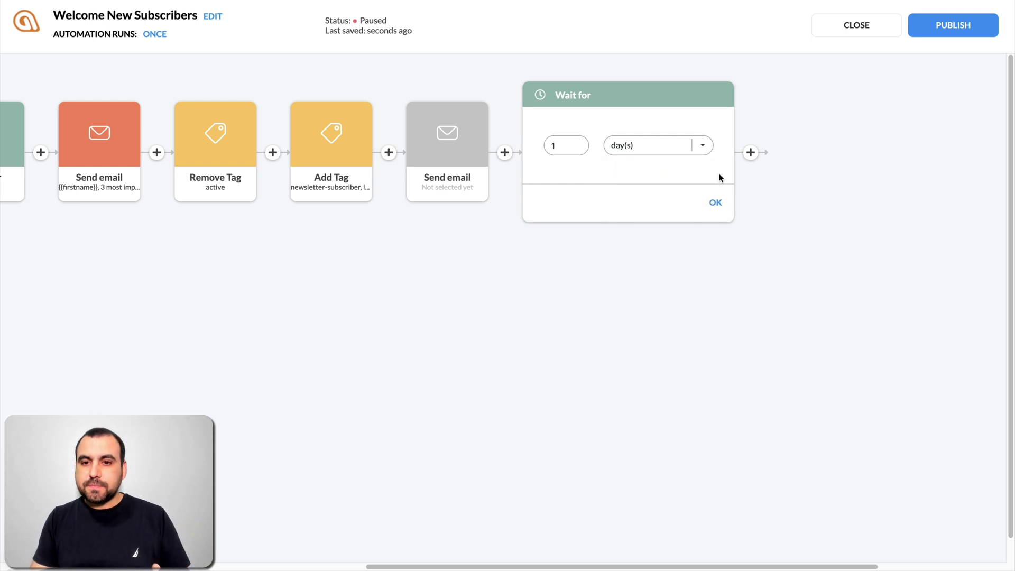
click(715, 201)
click(619, 133)
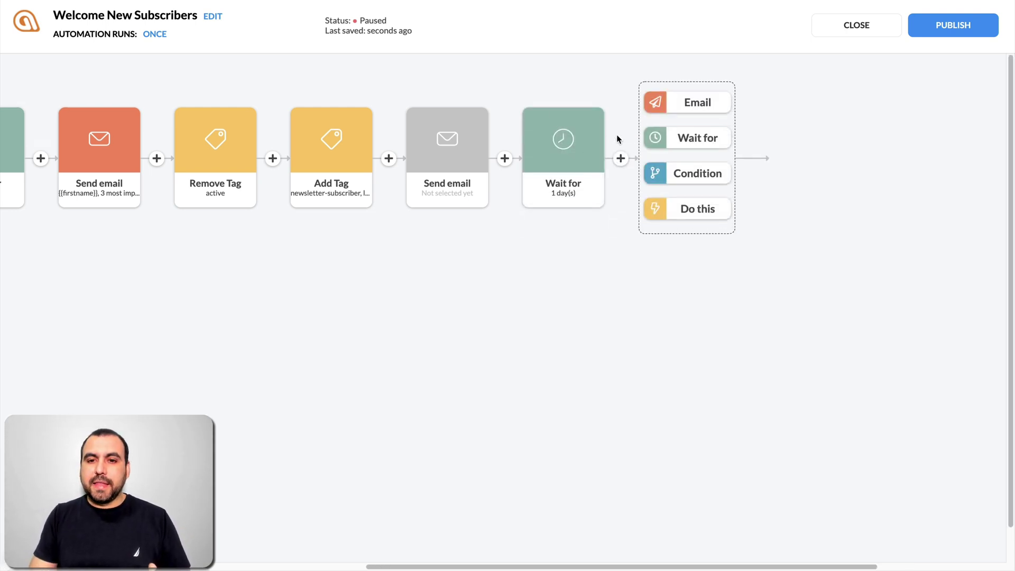
click(679, 171)
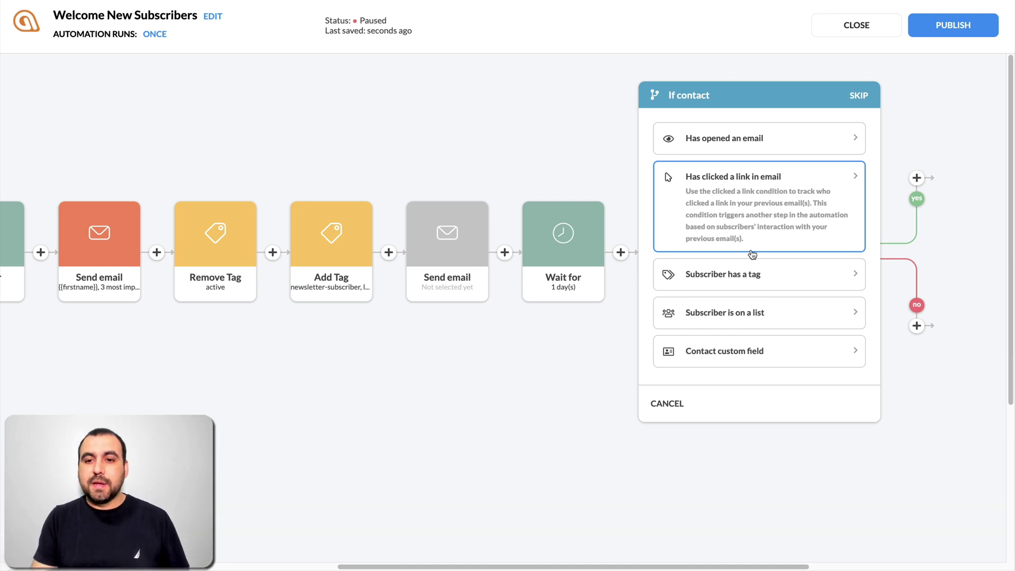
Try a Subscriber has a tag condition, then cancel and delete that condition step
click(748, 272)
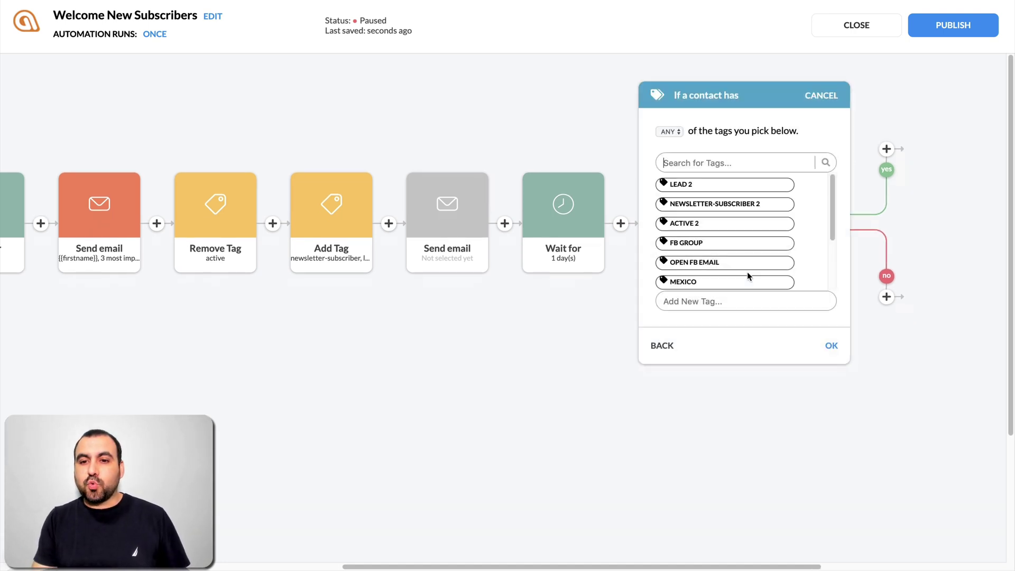
click(811, 100)
click(711, 182)
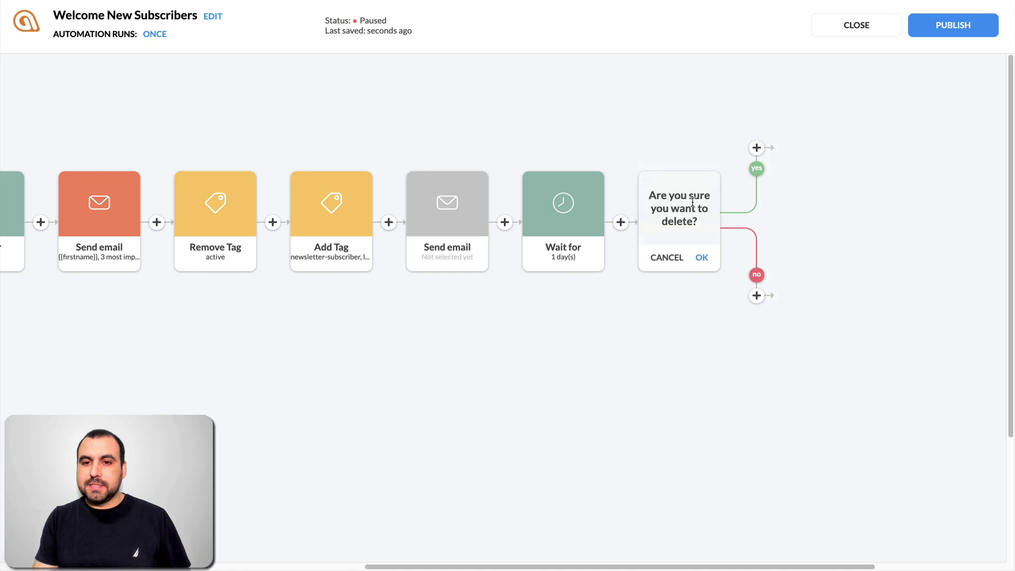
click(702, 258)
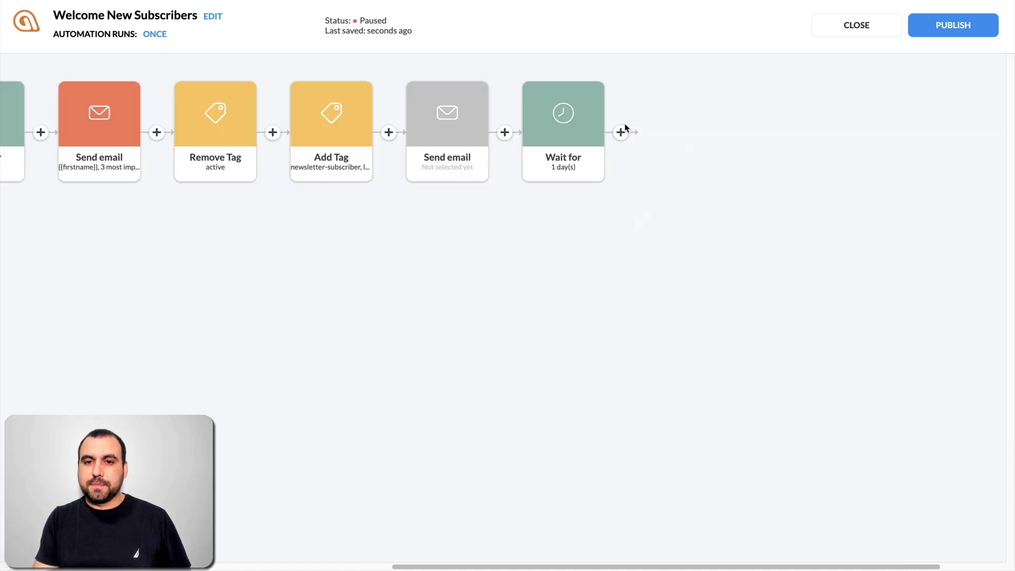
Re-add a Condition step after the 1 day wait, leaving it unconfigured
click(621, 141)
click(686, 171)
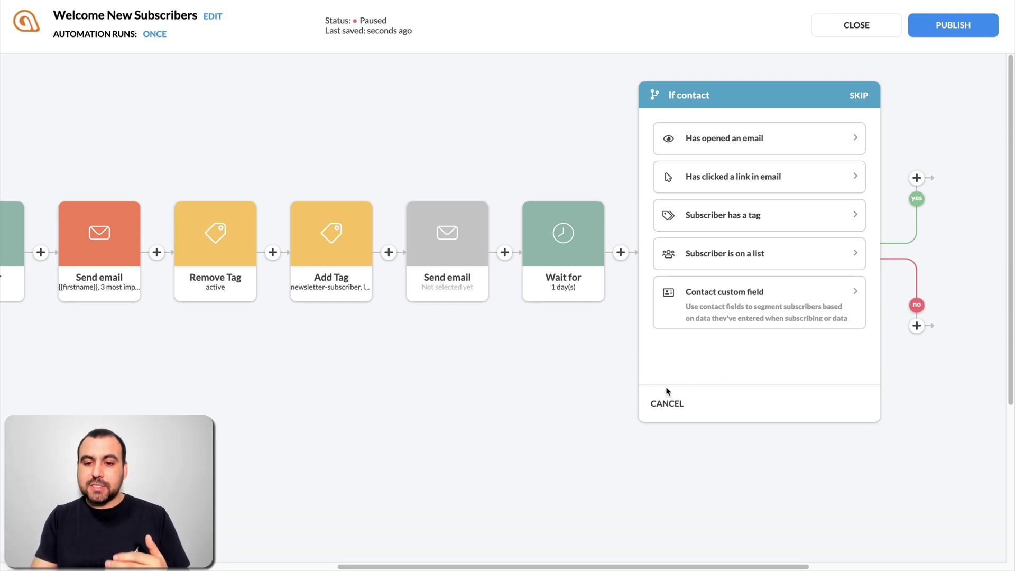
click(667, 404)
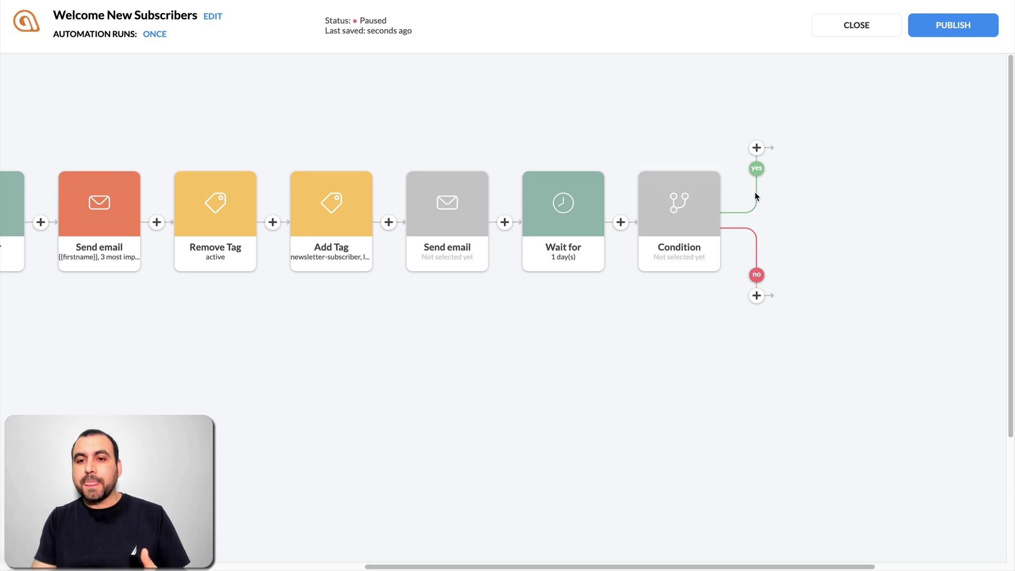
click(757, 148)
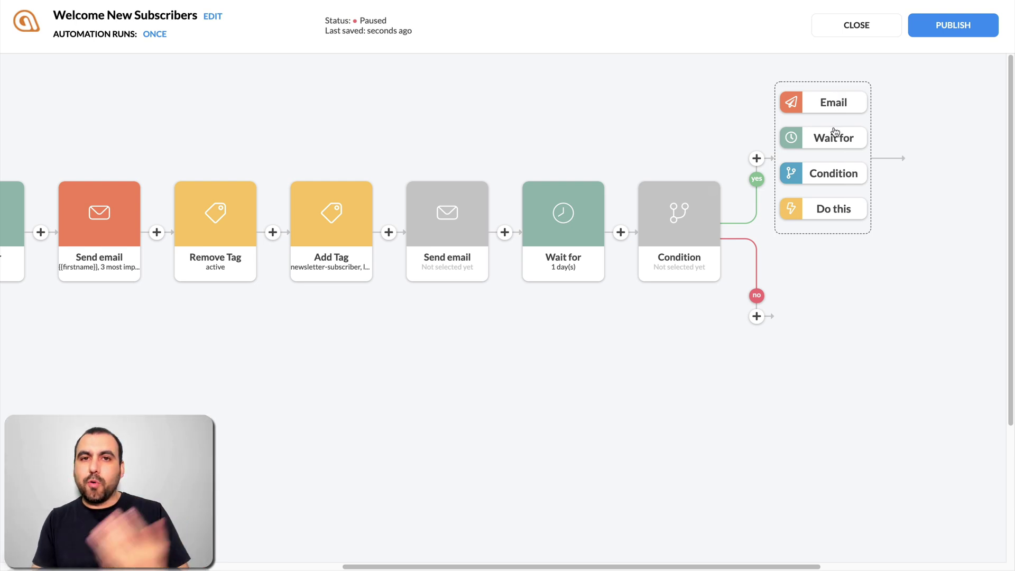
Place an empty Do this action on the yes branch and close the automation editor
click(820, 209)
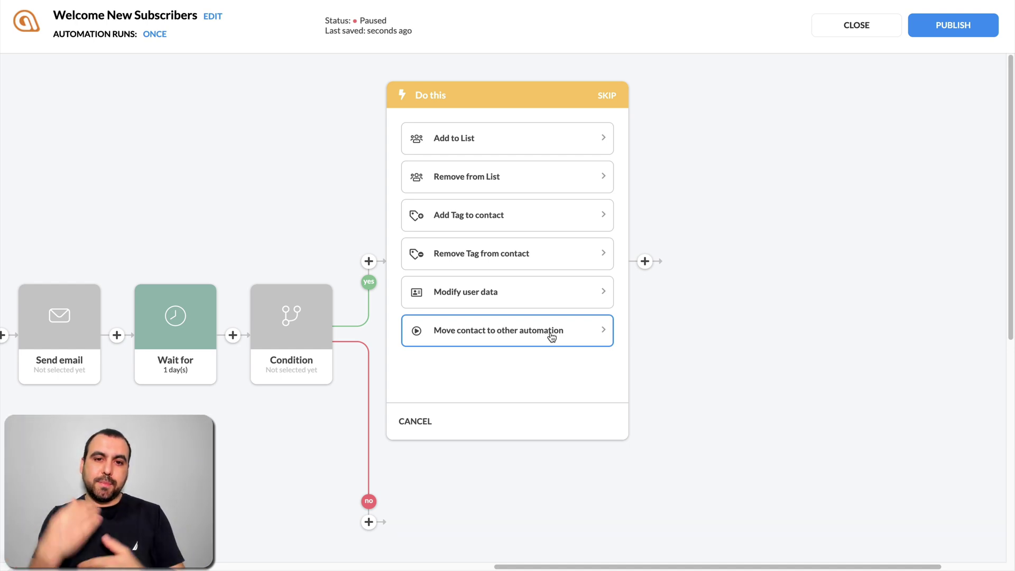
click(692, 180)
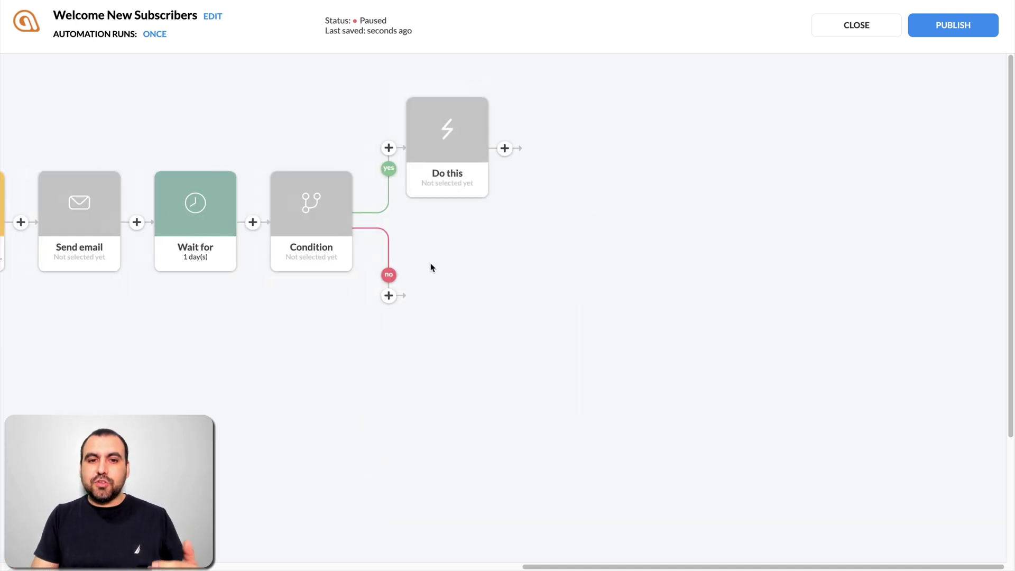
scroll(589, 275, left, 15)
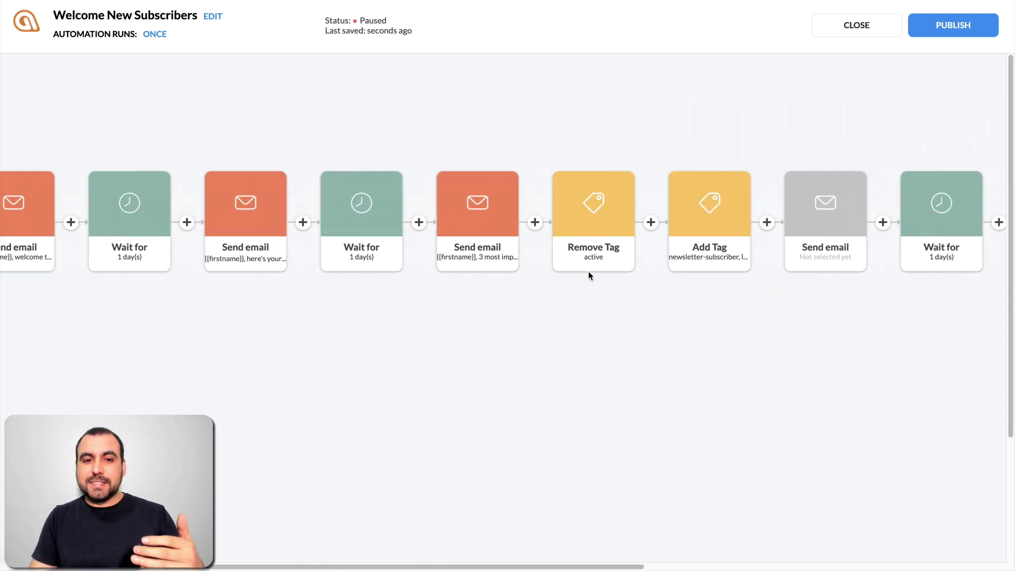
scroll(589, 275, left, 5)
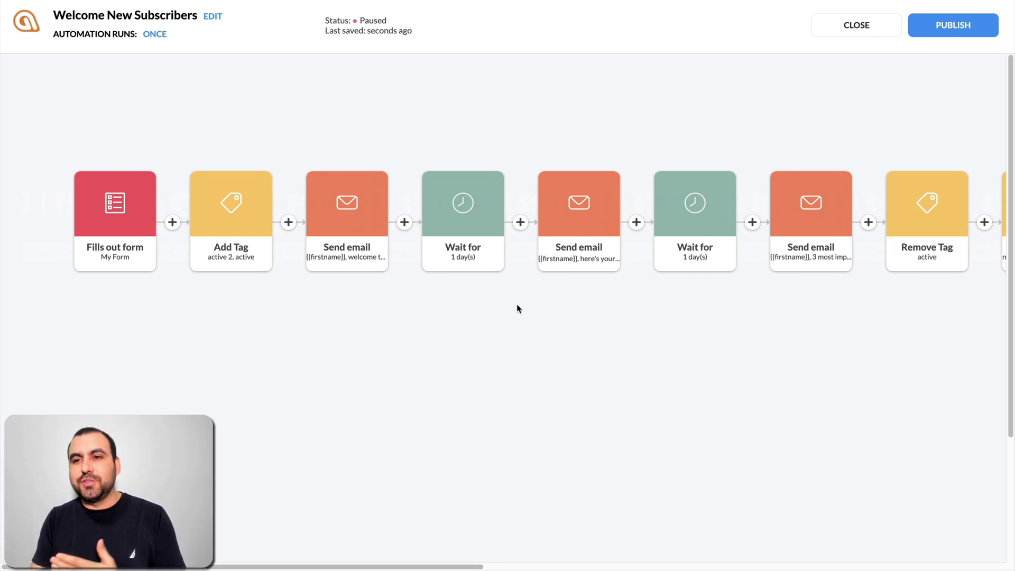
click(865, 23)
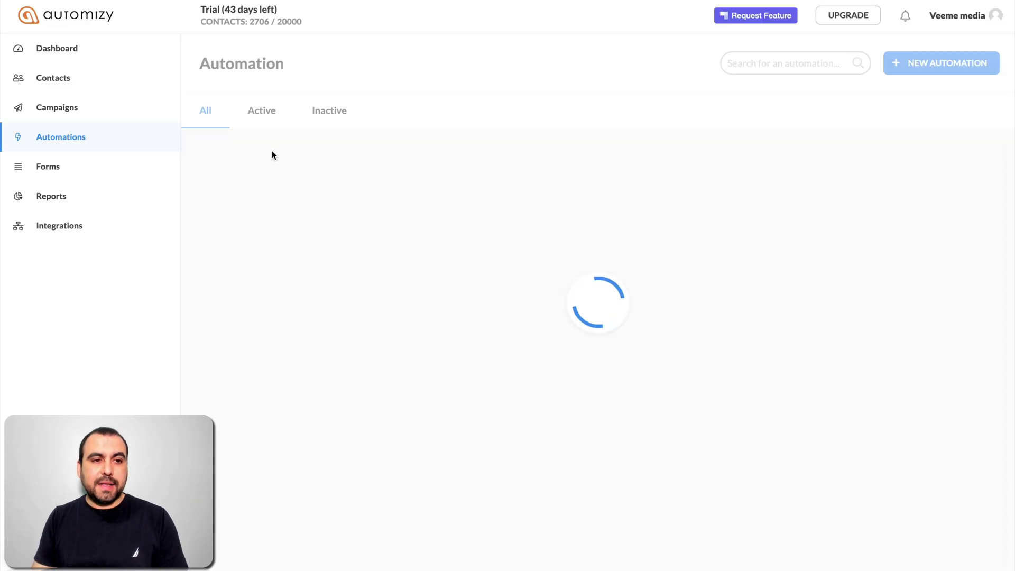
click(74, 172)
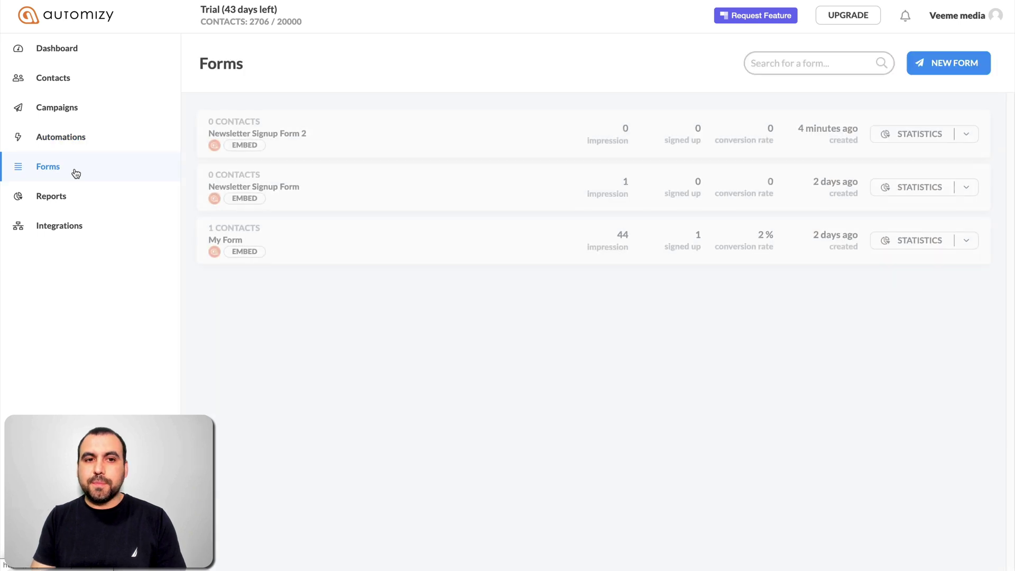
click(966, 240)
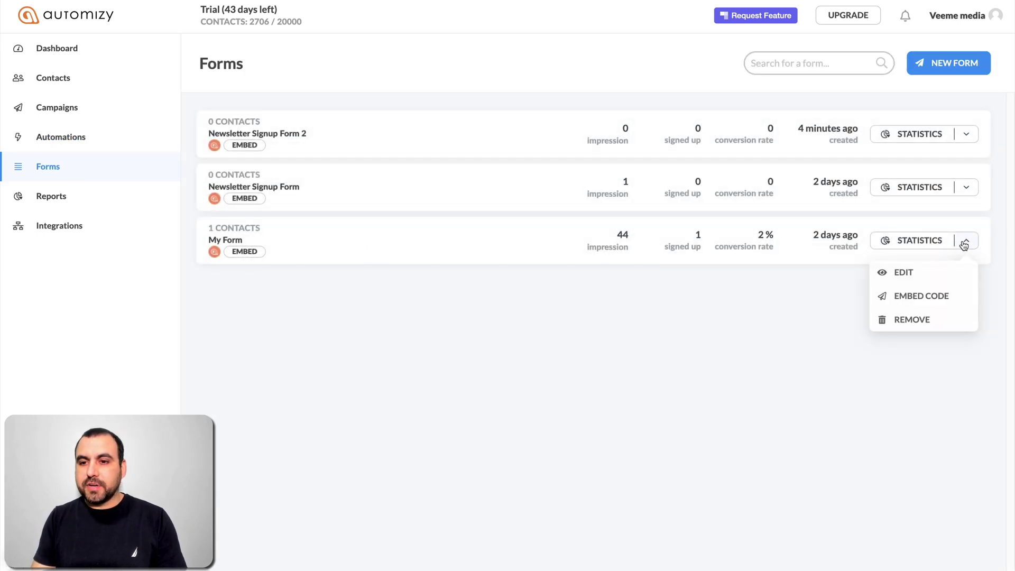
click(911, 271)
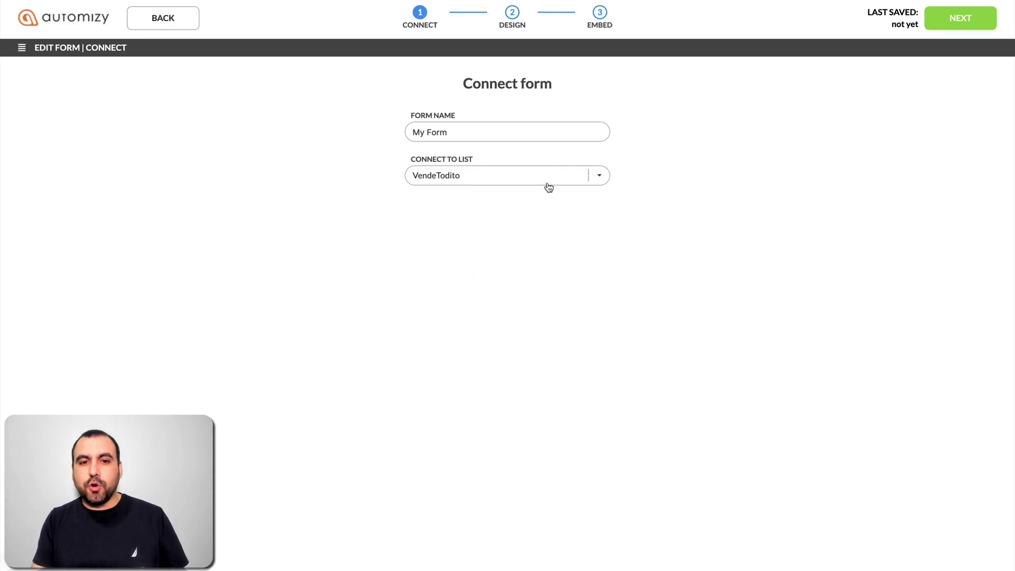
click(960, 18)
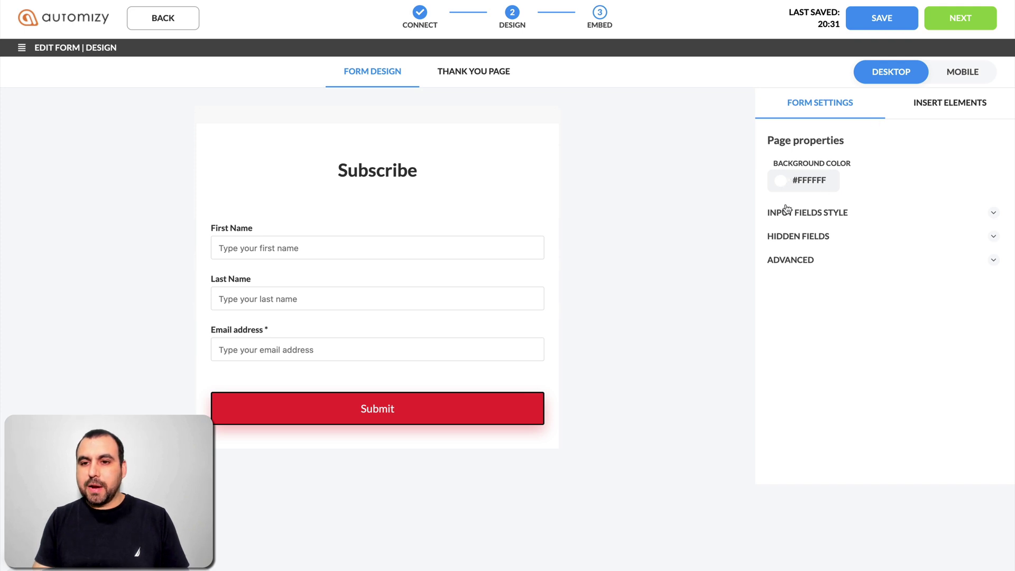
click(806, 217)
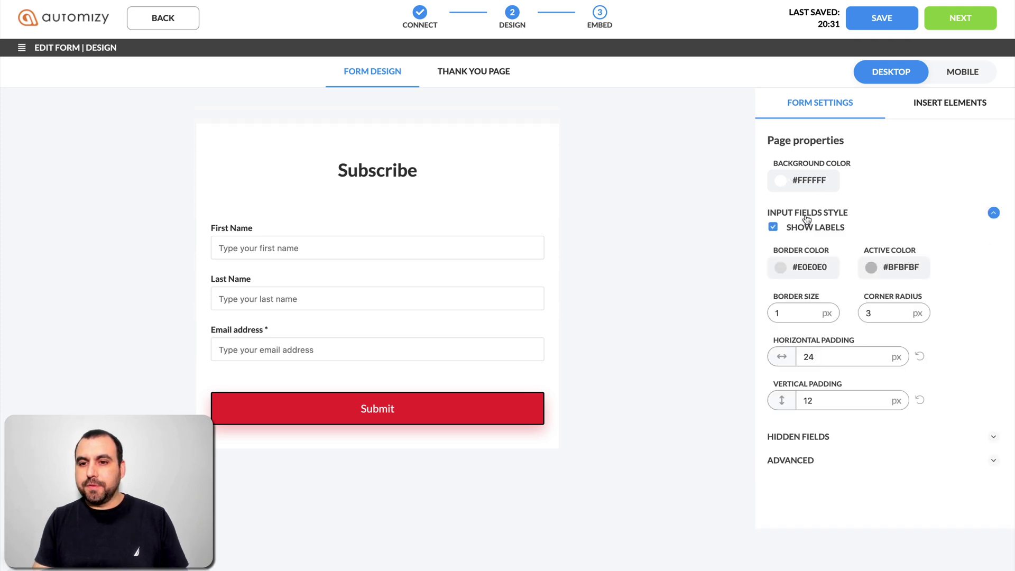
click(454, 249)
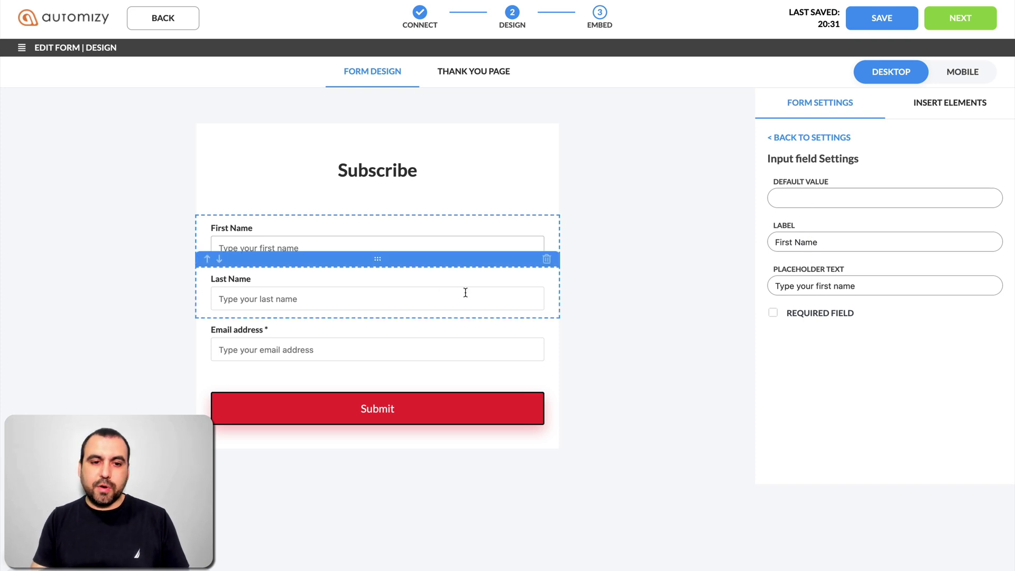
click(412, 298)
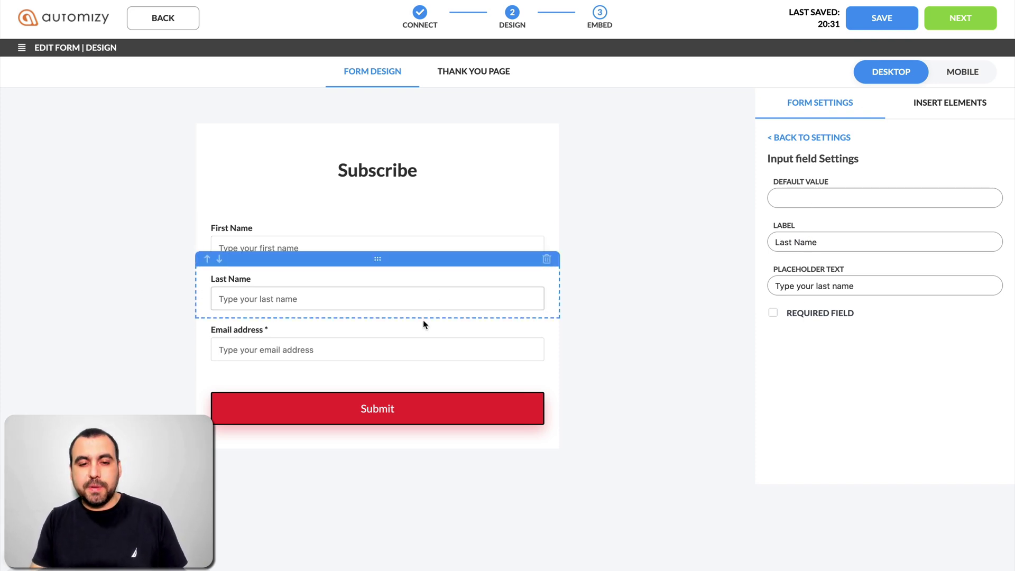
click(445, 347)
click(527, 271)
click(499, 239)
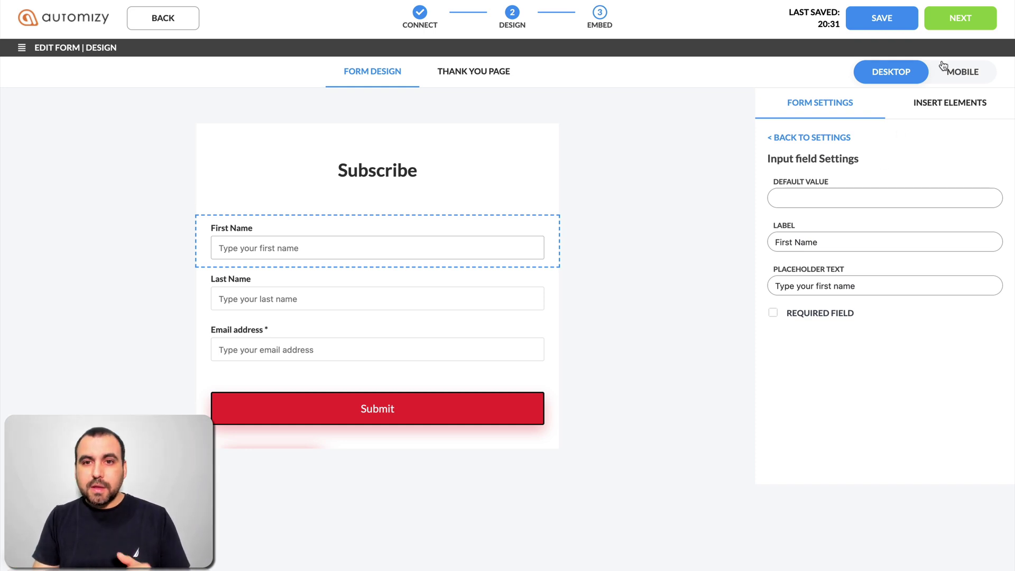
click(184, 32)
click(145, 23)
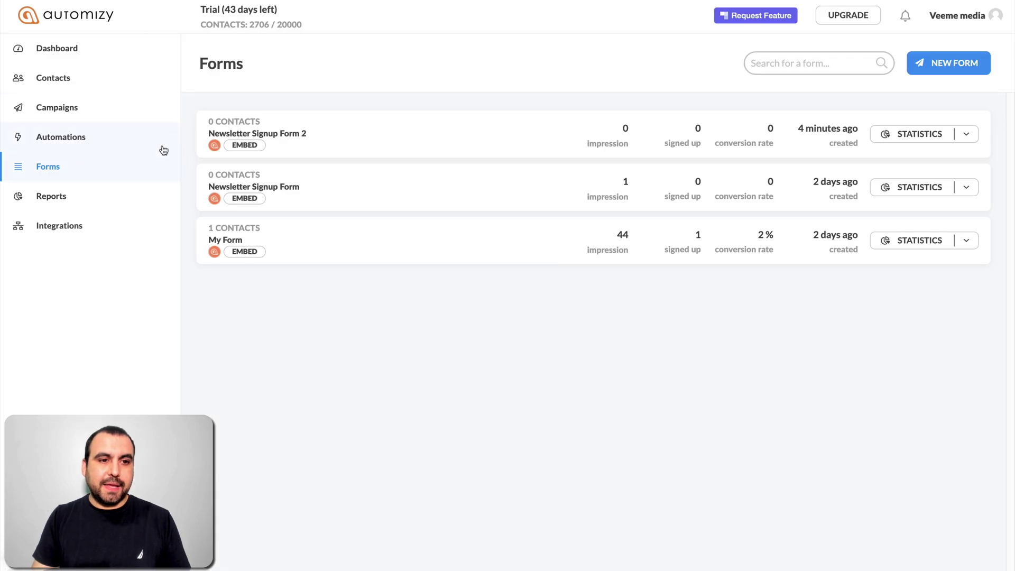
Open My campaign's statistics under Reports and view the contacts who clicked a link
click(112, 200)
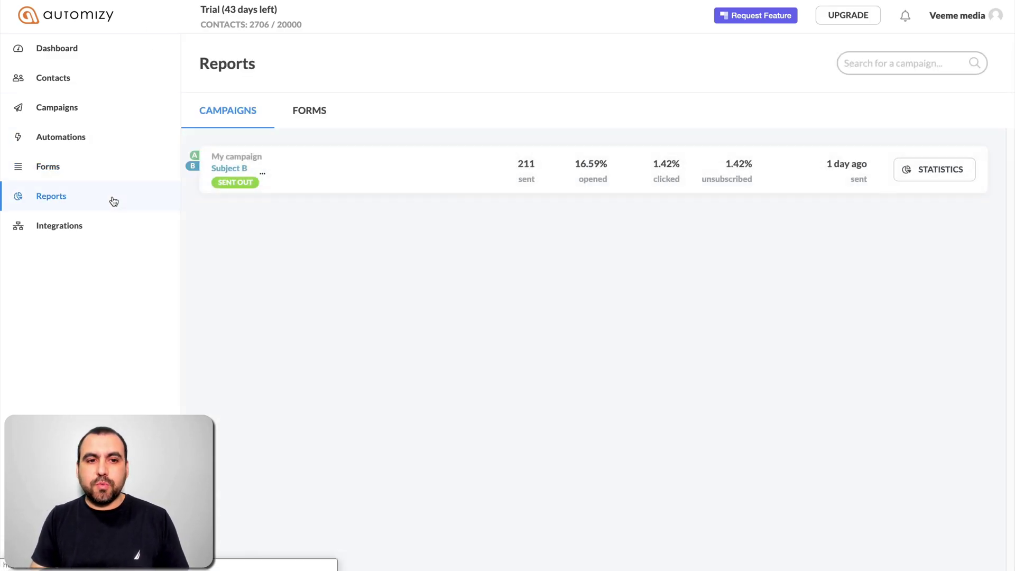
click(938, 170)
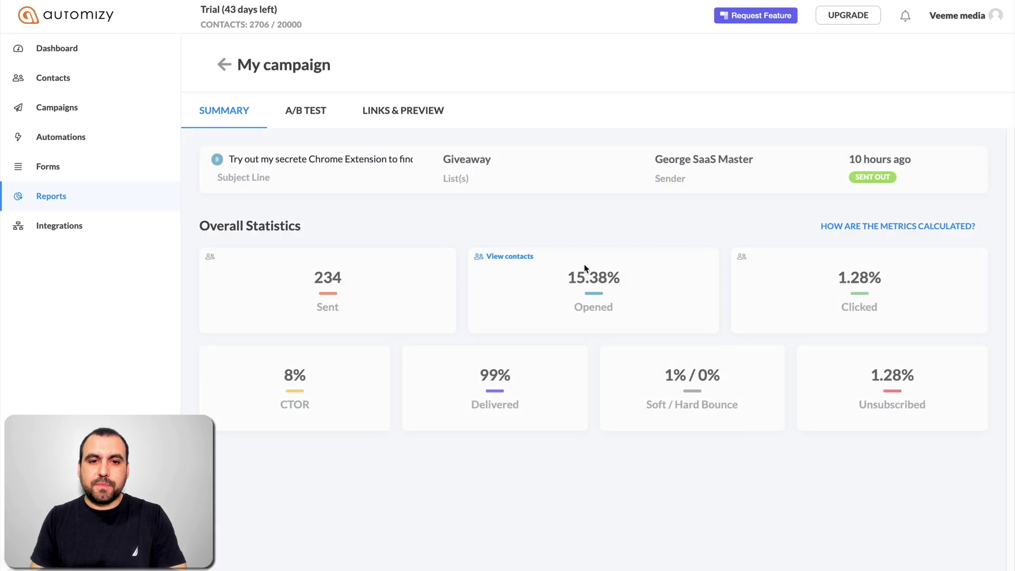
drag(310, 277, 353, 280)
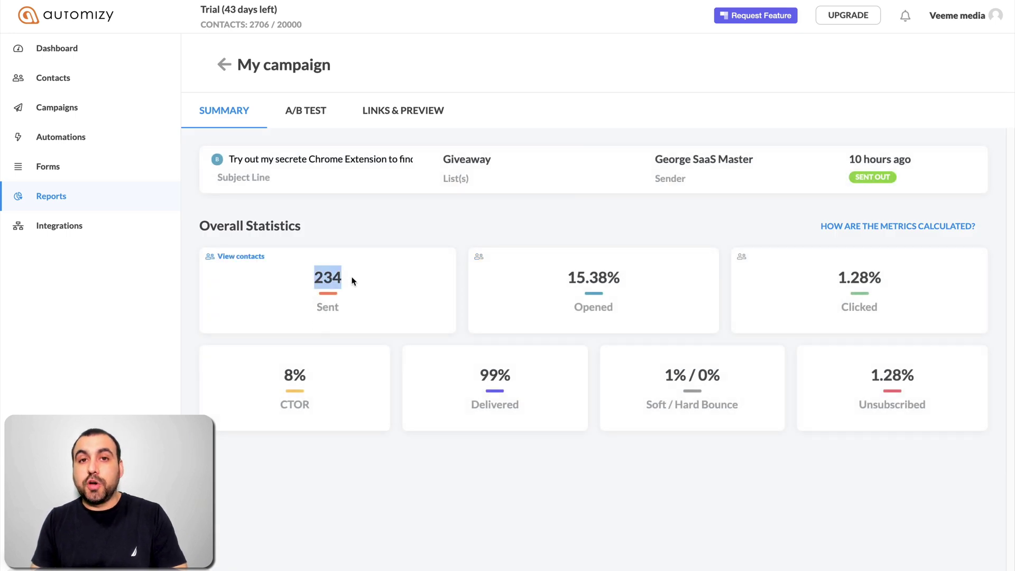
click(369, 286)
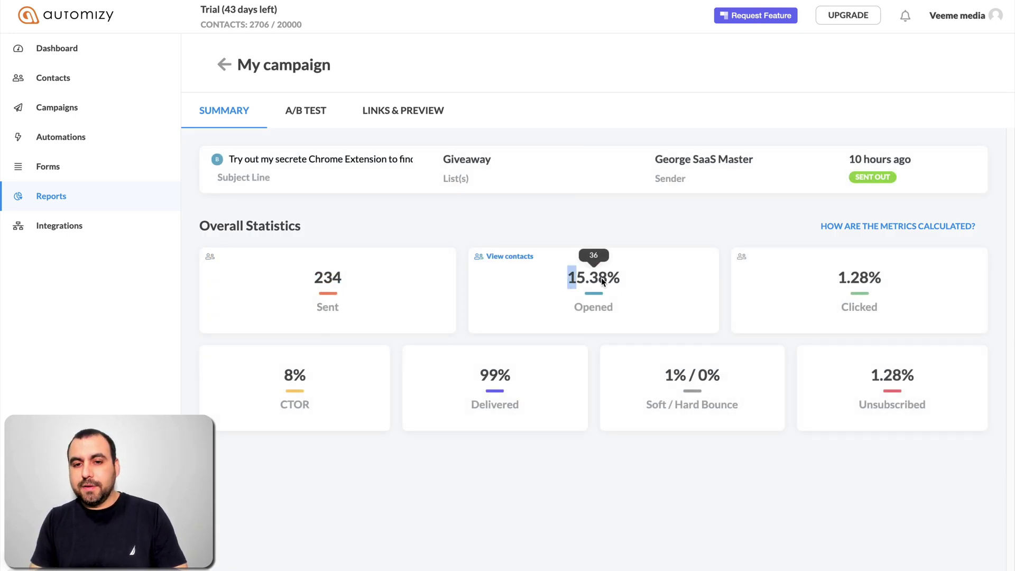
click(626, 296)
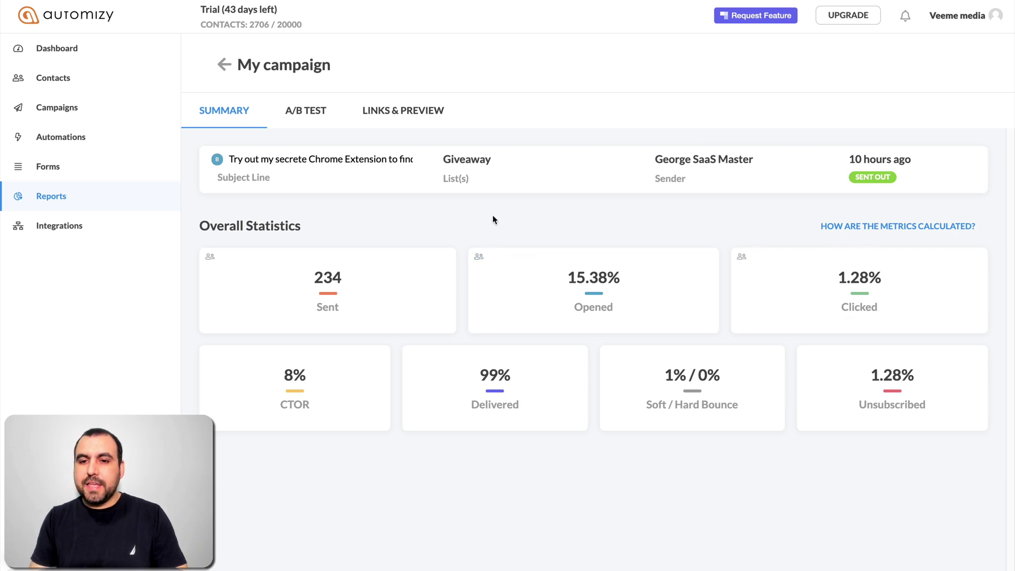
click(780, 259)
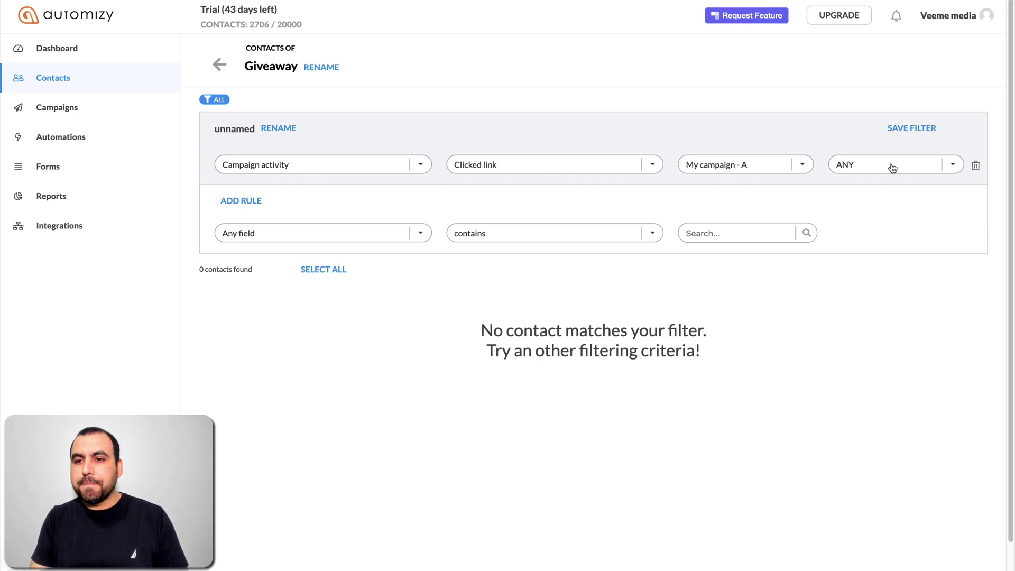
Add a Tag filter rule, trying the lead 2 and fb group tags, then remove it
click(334, 241)
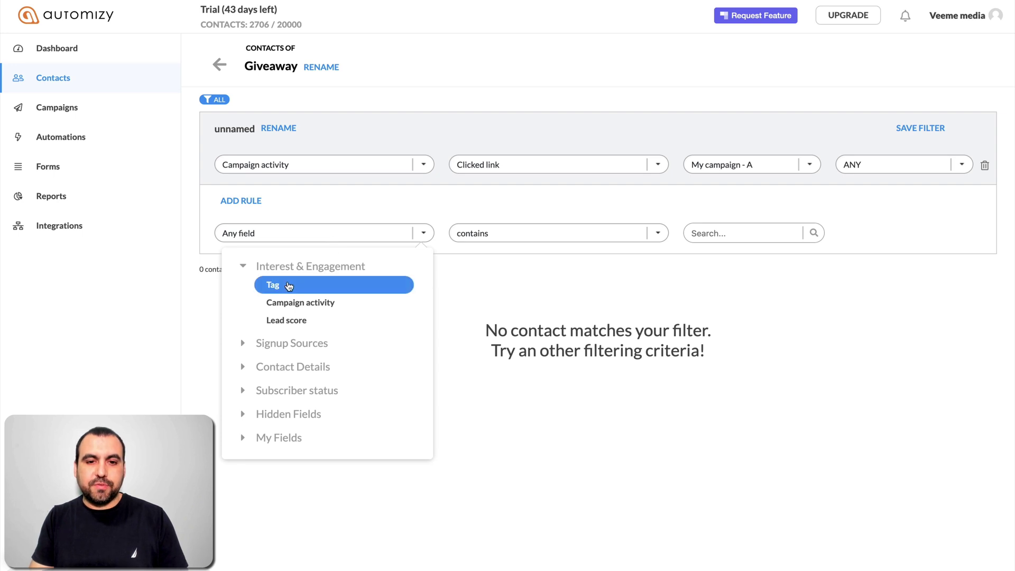
click(289, 286)
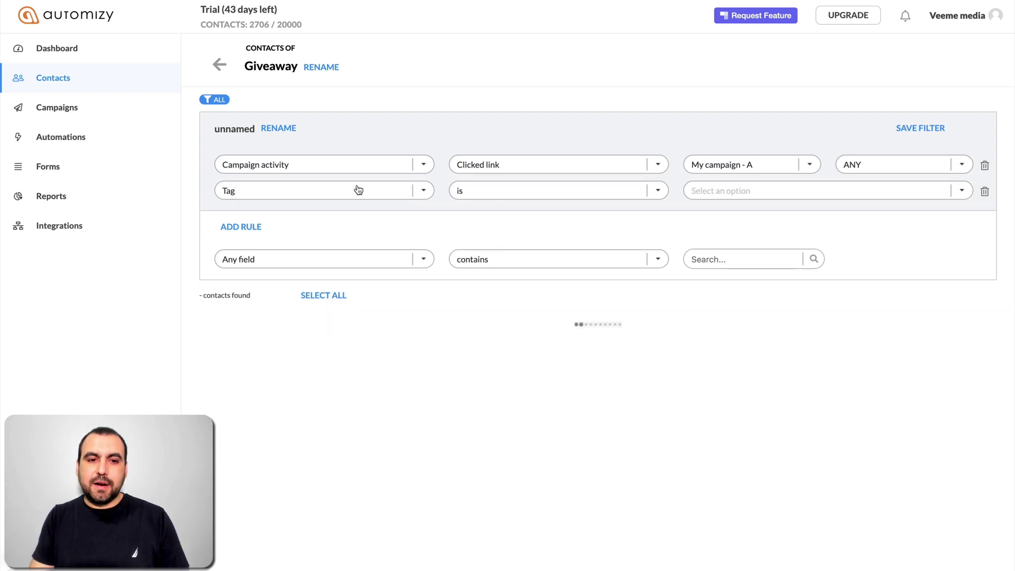
click(745, 192)
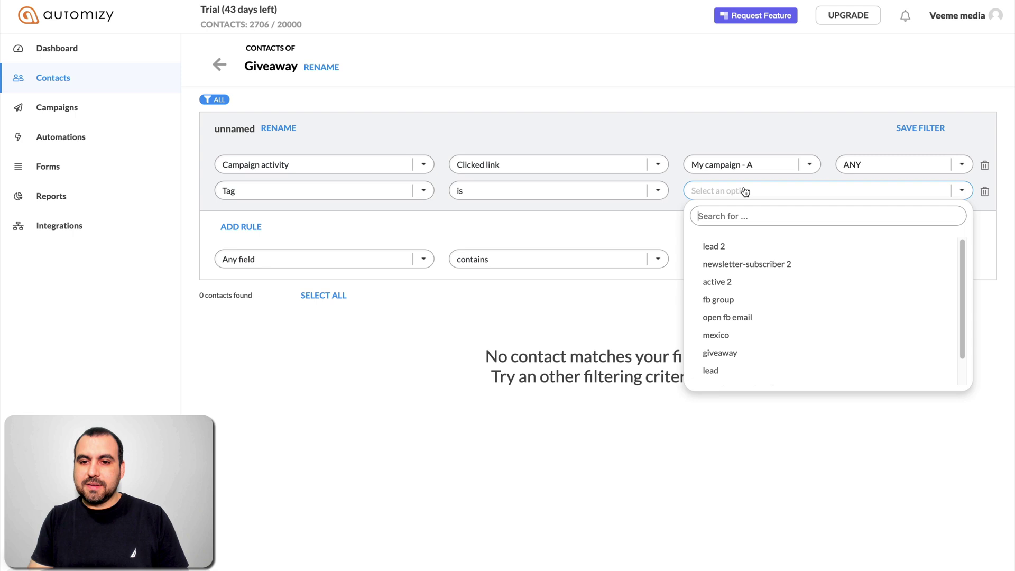
click(740, 246)
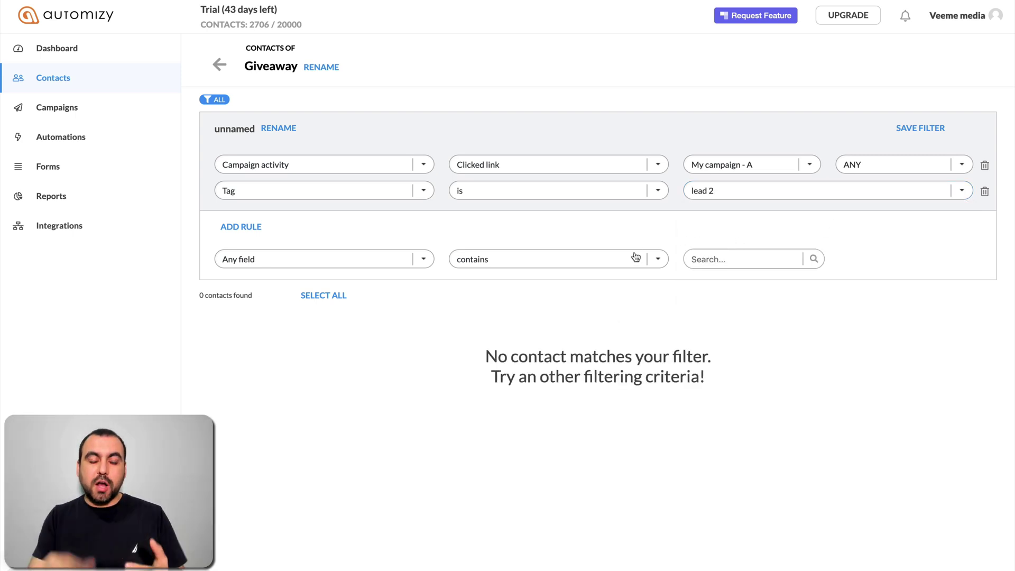
click(810, 196)
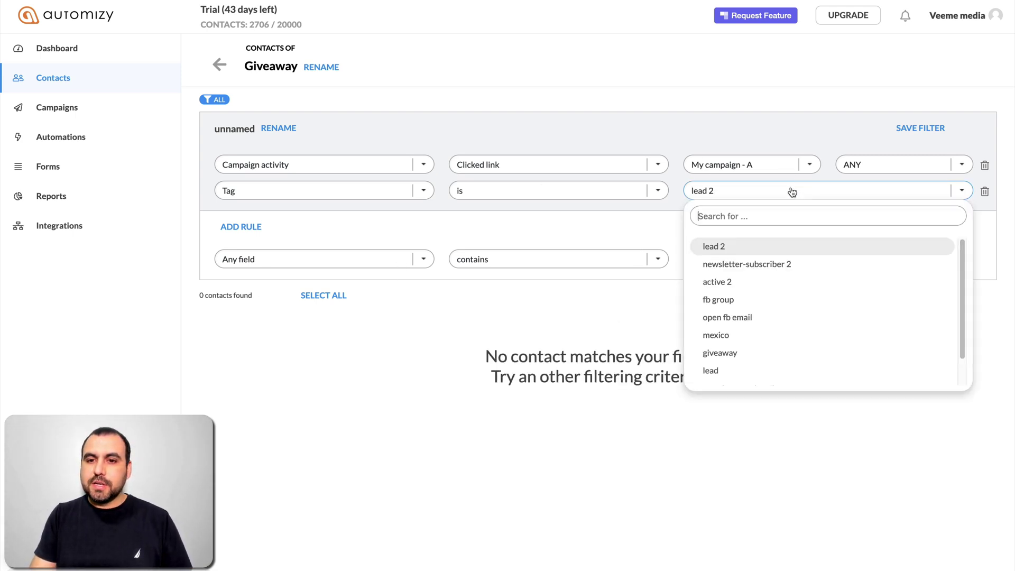
click(767, 301)
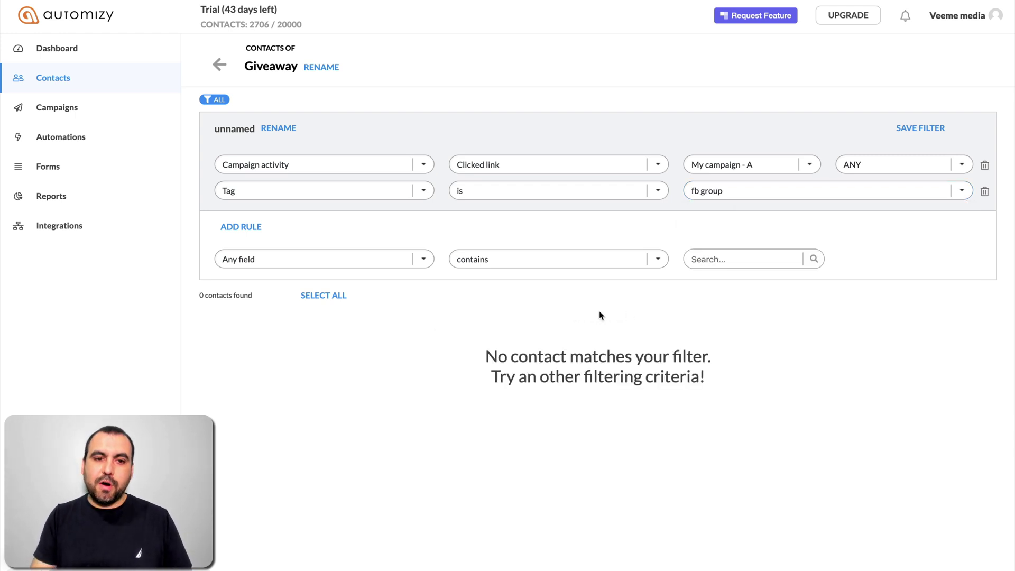
click(388, 260)
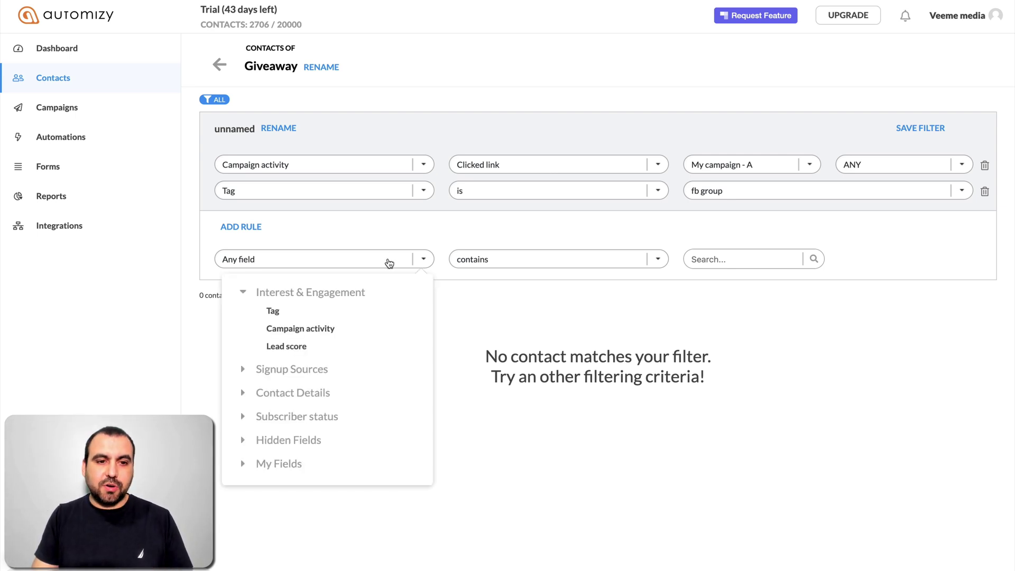
click(981, 190)
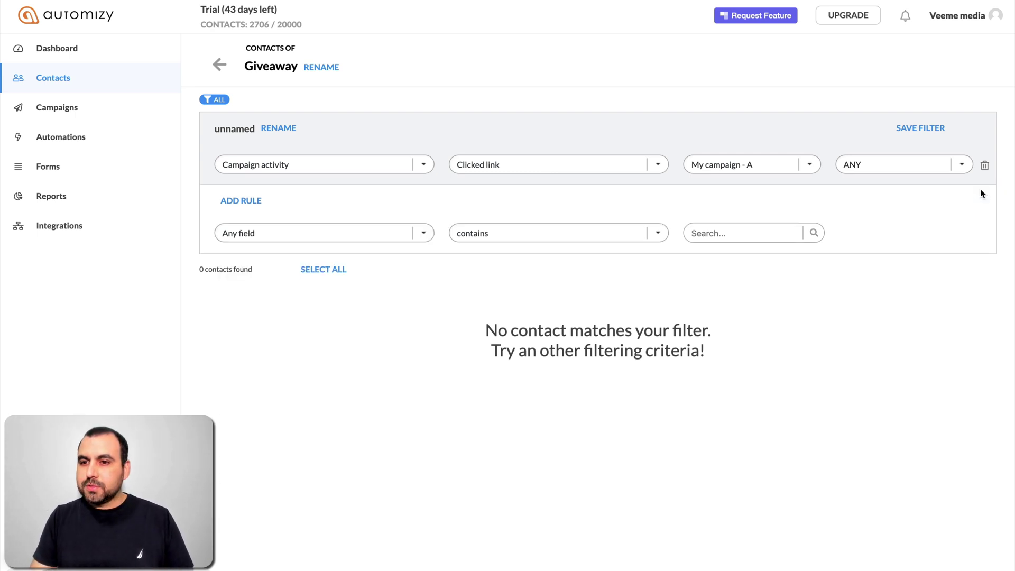
Dismiss the field list and go to the Integrations page
click(364, 242)
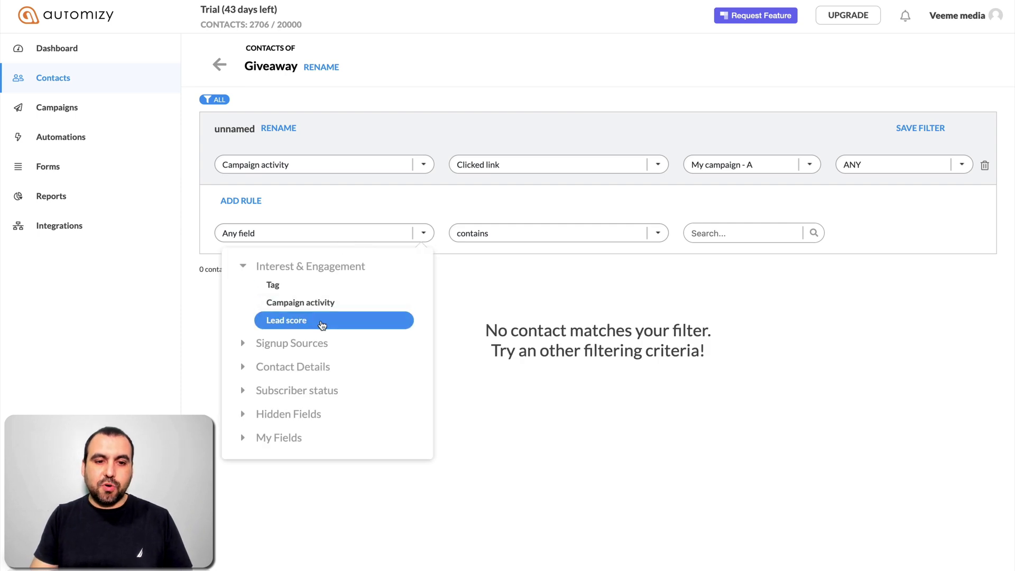
click(652, 242)
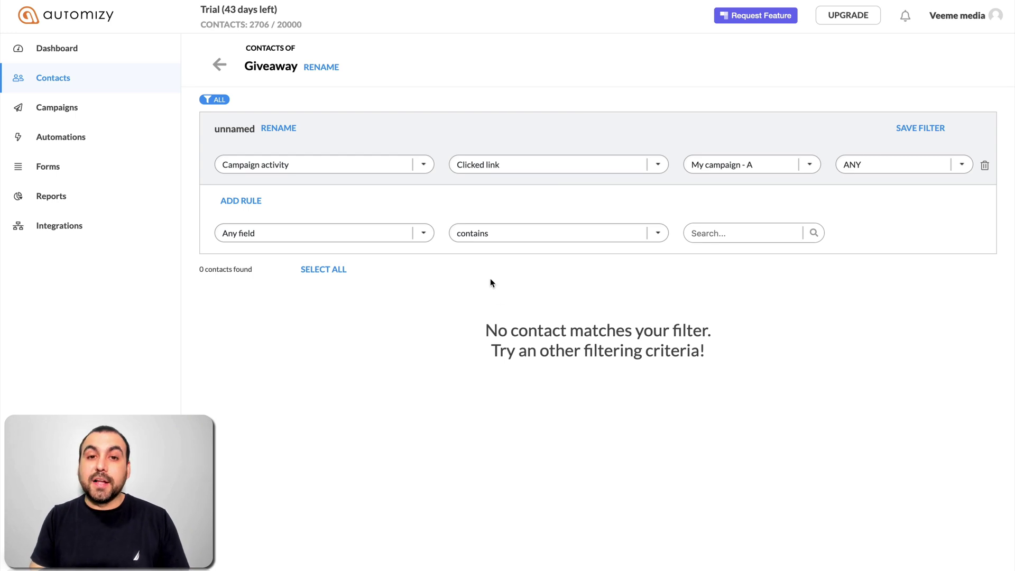
click(70, 233)
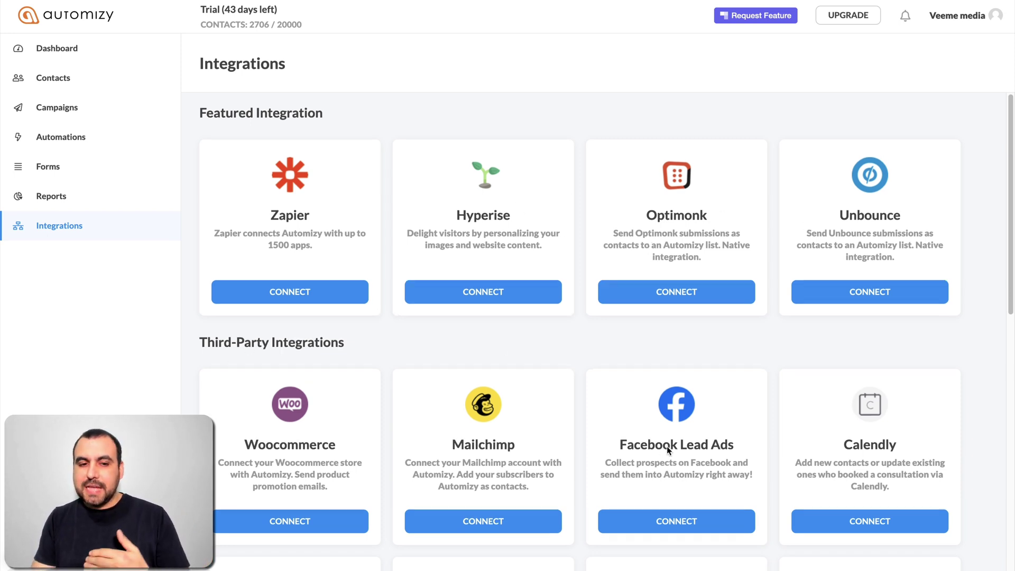
Scroll through the Integrations page to browse the available integrations
scroll(452, 397, down, 1)
scroll(484, 434, up, 1)
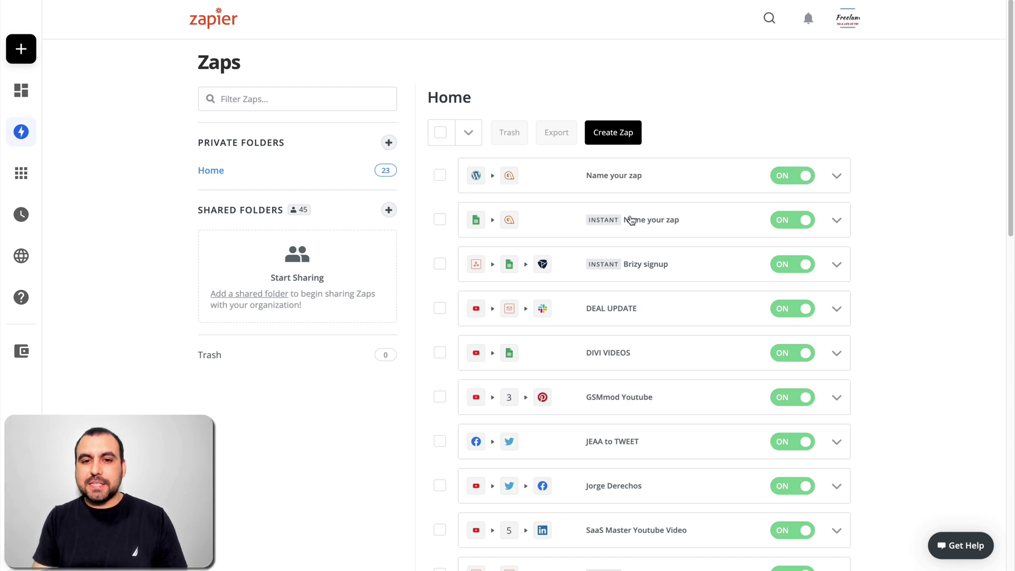
Open the second zap and show its Google Sheets trigger's app and event settings
click(670, 222)
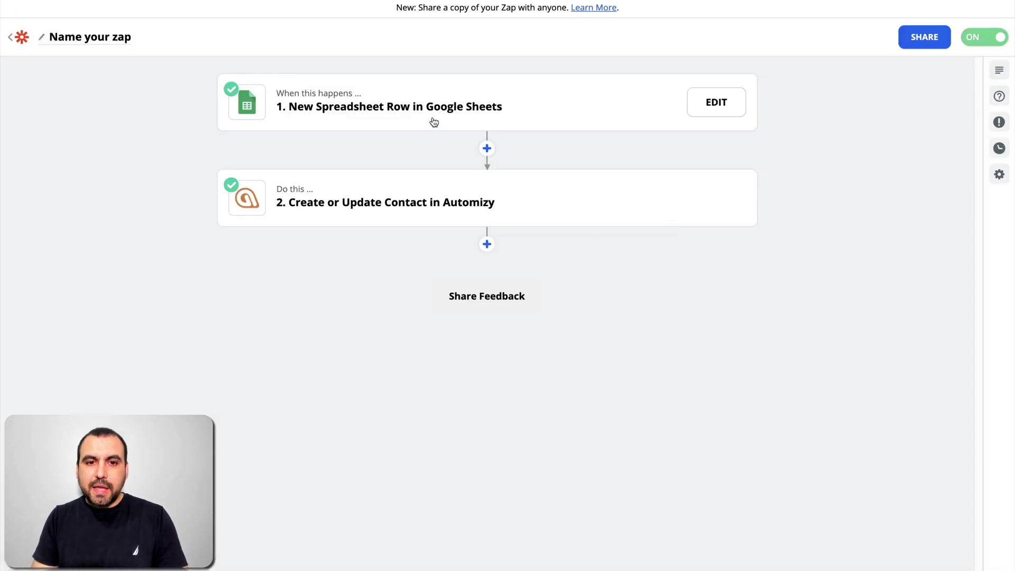
click(443, 115)
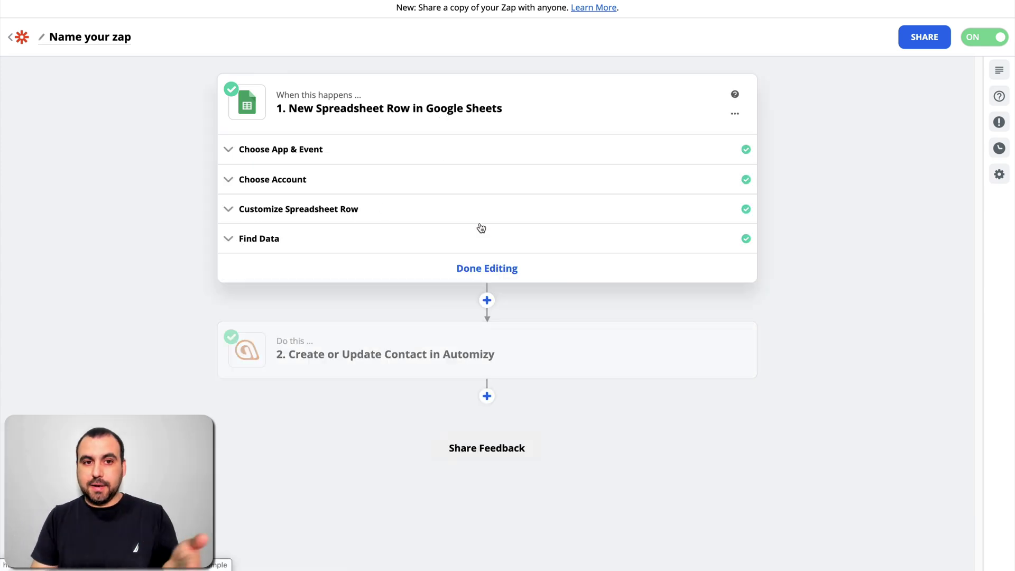
click(229, 151)
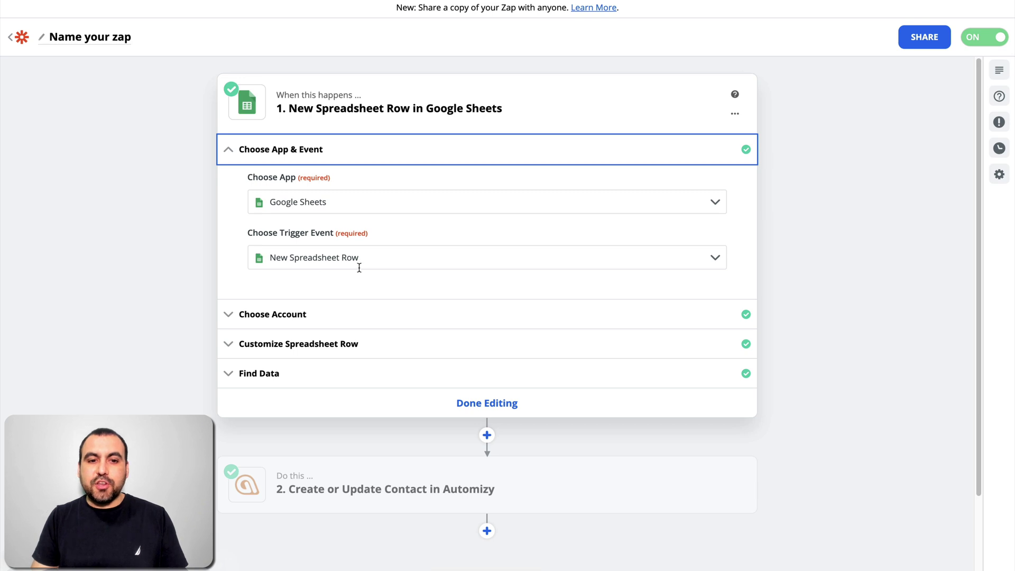
Review the trigger's account, watched spreadsheet and sample row, then open the Automizy action step
click(271, 315)
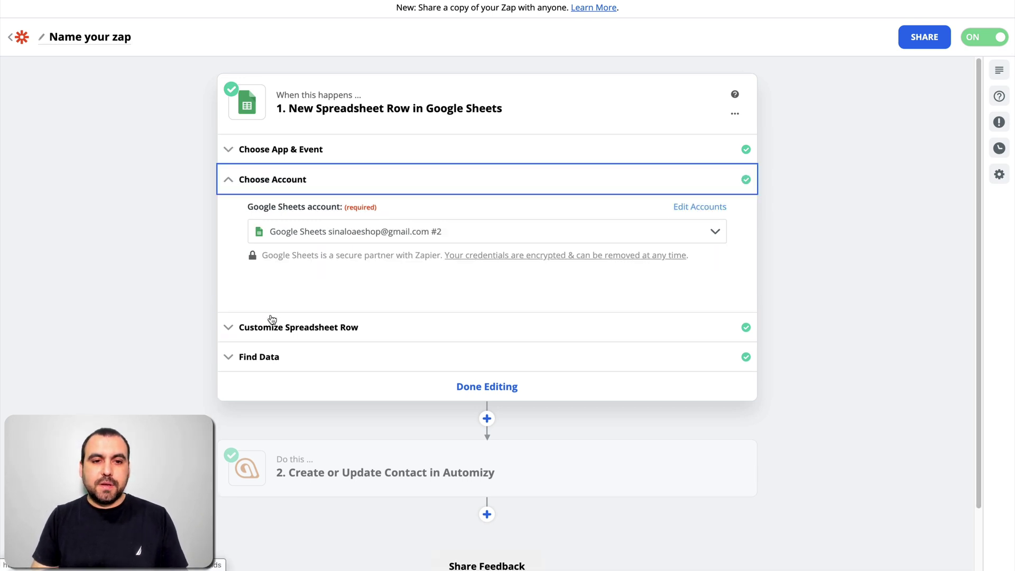
click(327, 328)
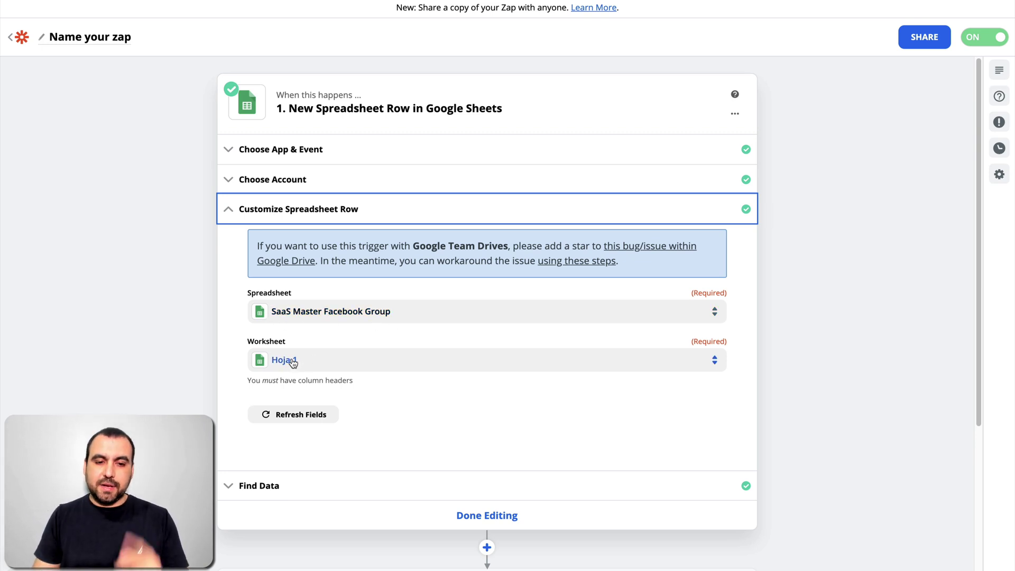
click(290, 485)
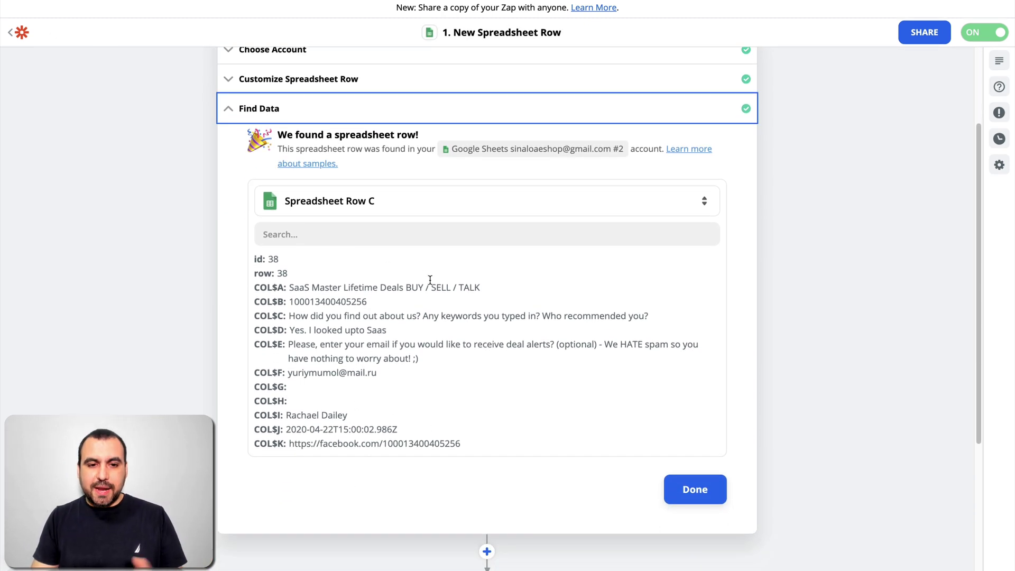
click(688, 488)
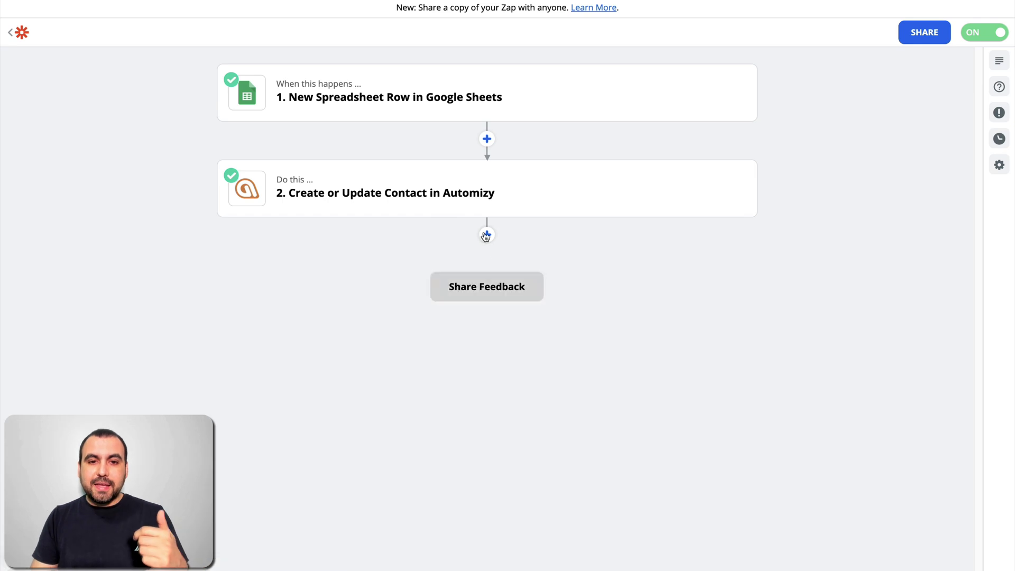
click(384, 194)
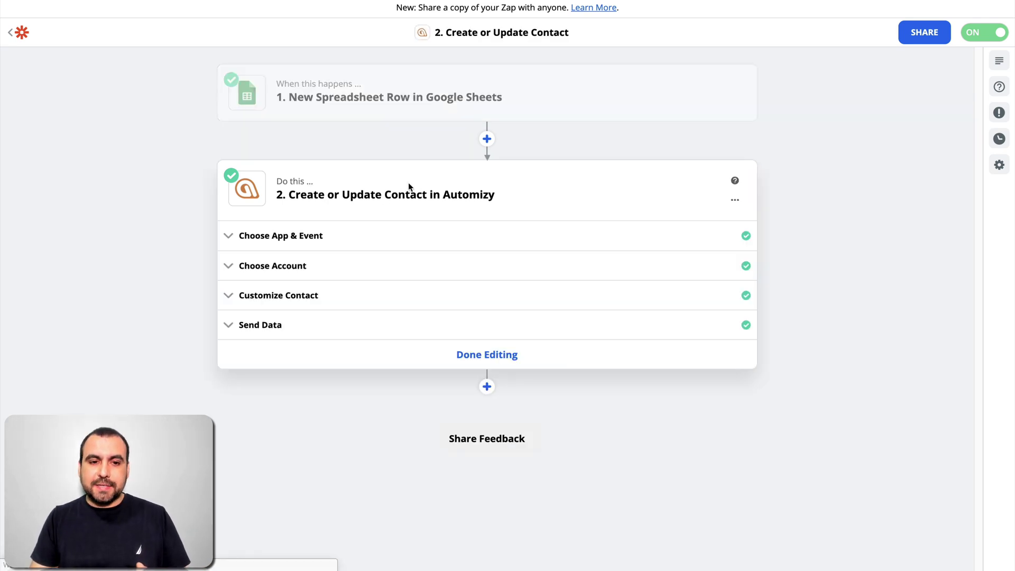
Check the Automizy action event options, keeping Create or Update Contact
click(386, 243)
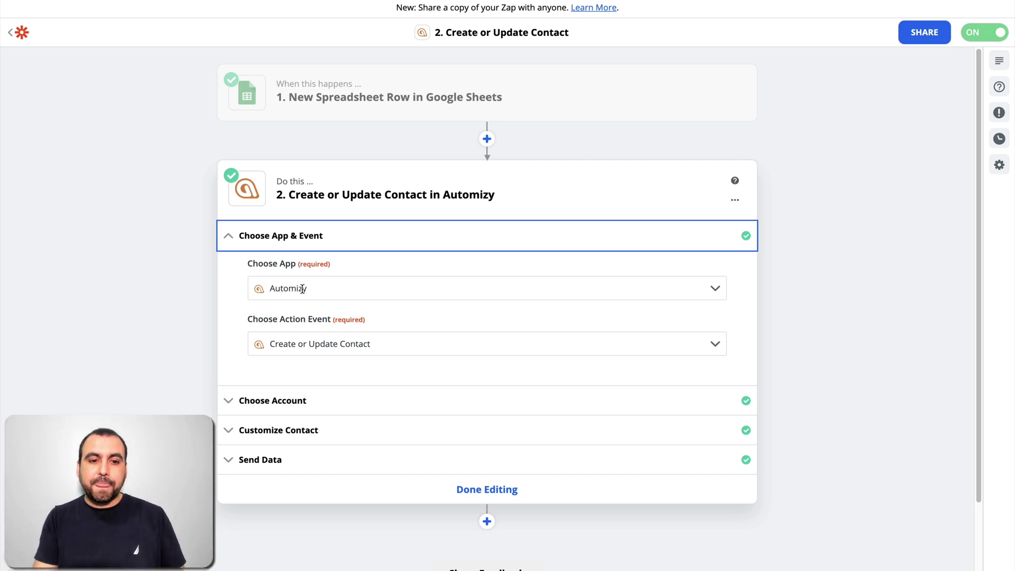
click(381, 349)
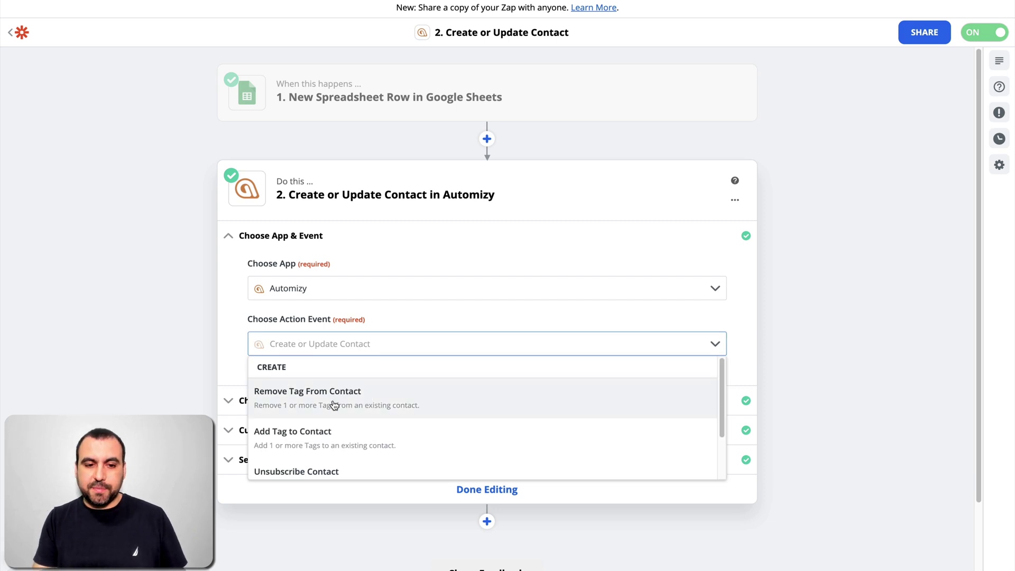
scroll(339, 435, down, 2)
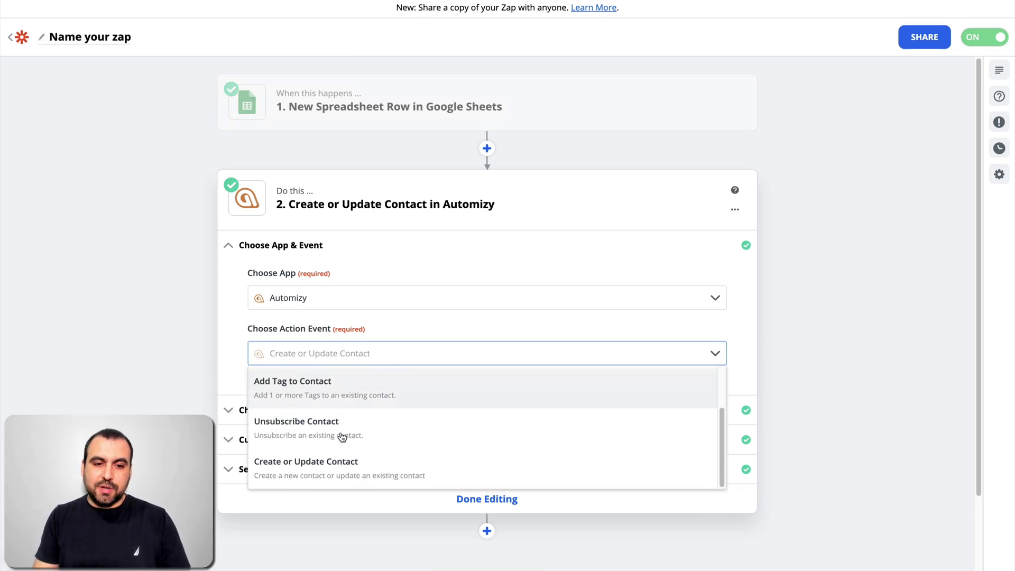
click(716, 353)
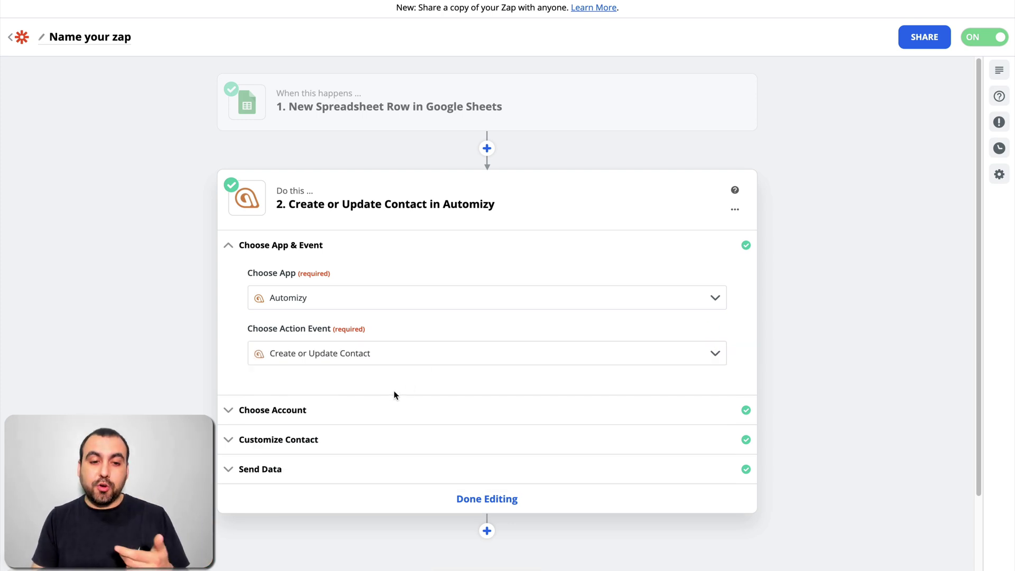
Check the Automizy account and contact mapping: Answer 2 to Email Address, Member Name to First Name
click(375, 413)
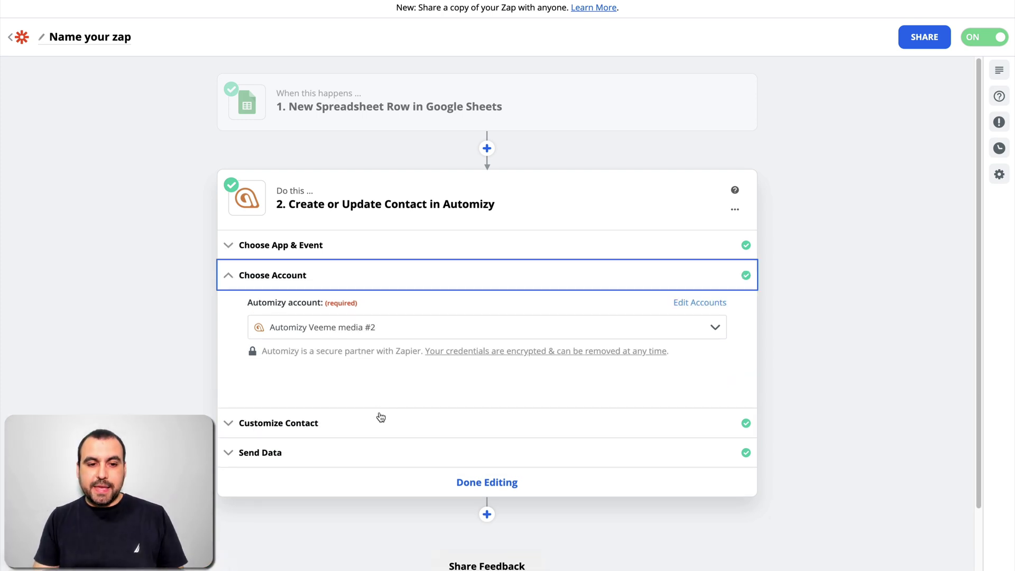
click(382, 421)
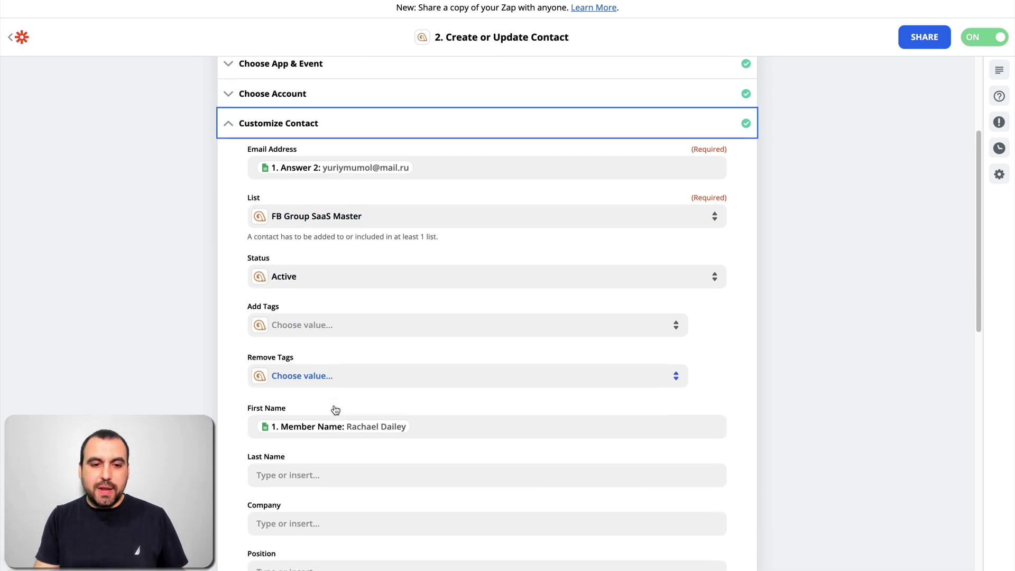
scroll(280, 404, down, 3)
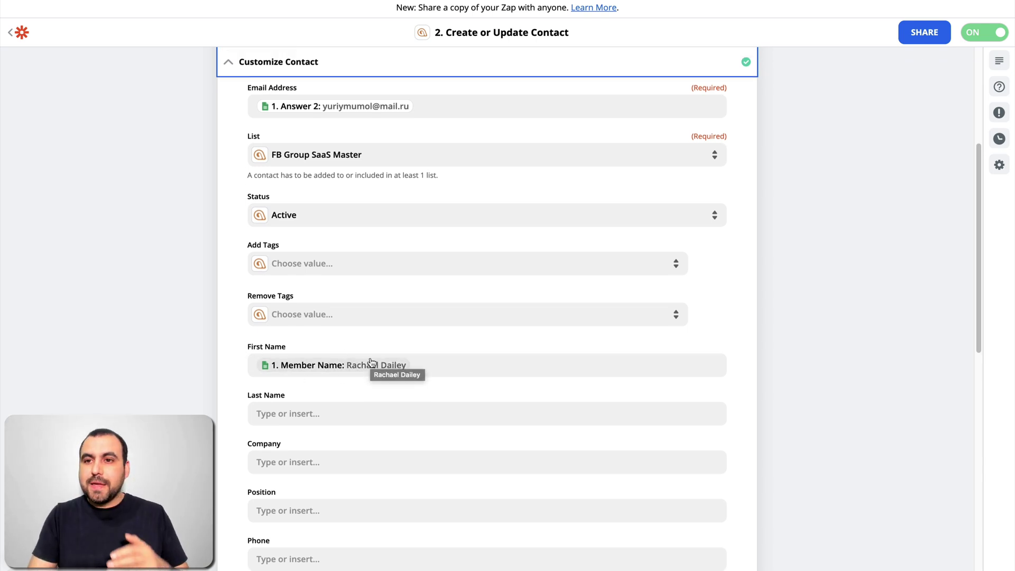
scroll(372, 361, up, 5)
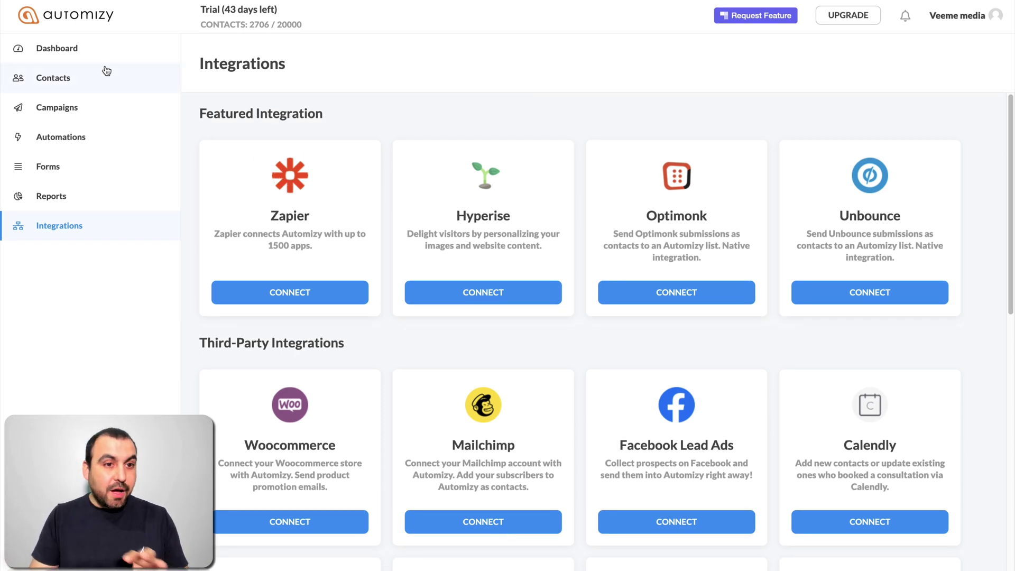
From the Campaigns list, start a NEW CAMPAIGN to bring up the Layouts dialog
click(96, 114)
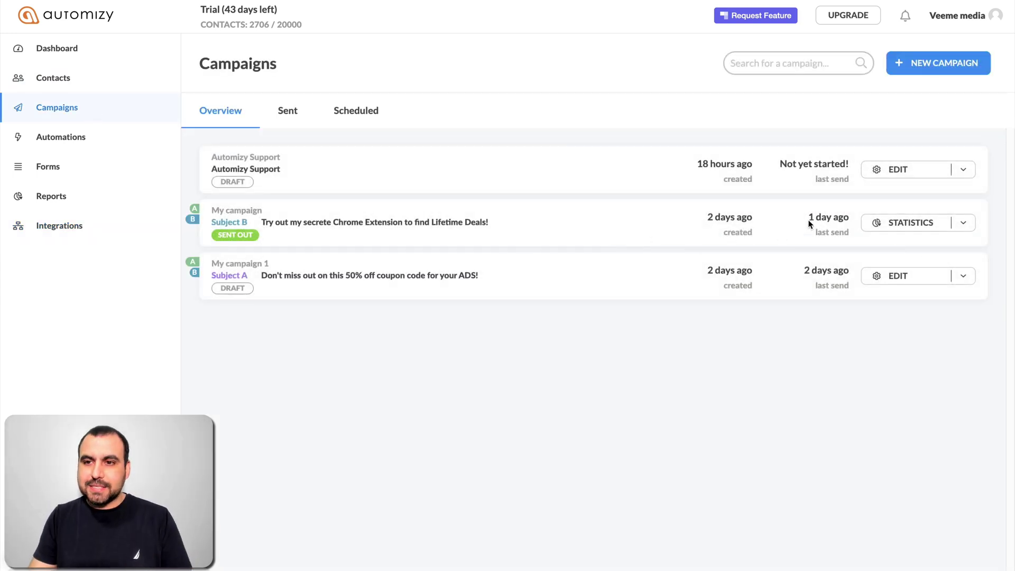
click(905, 69)
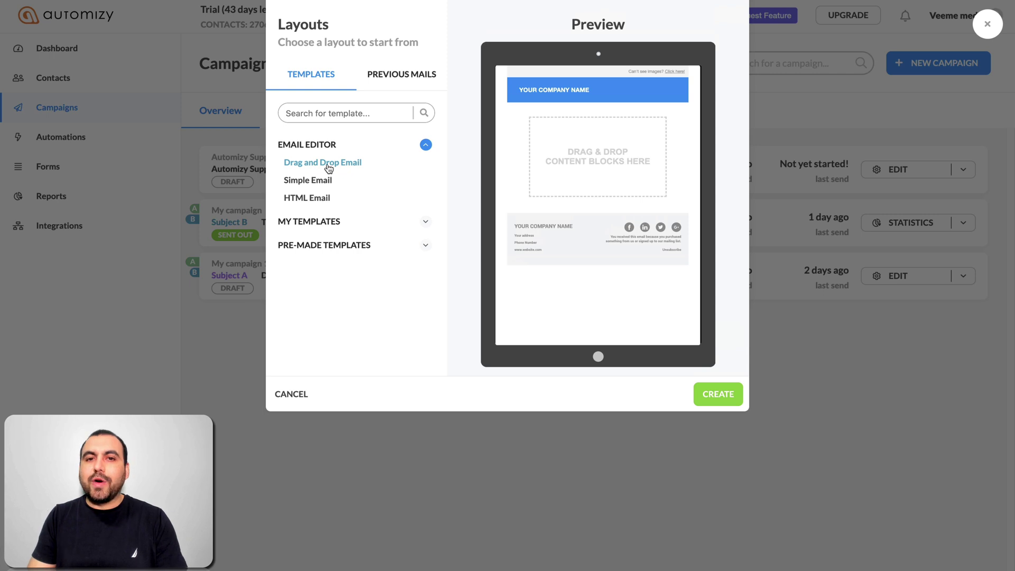
Preview the Simple Email and HTML Email layouts
click(303, 181)
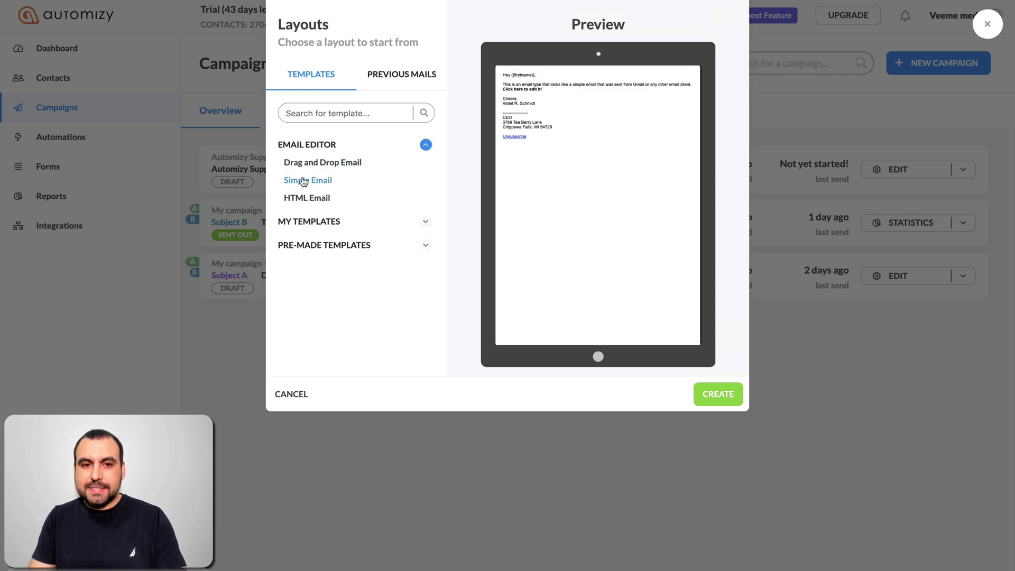
drag(506, 74, 566, 145)
click(565, 145)
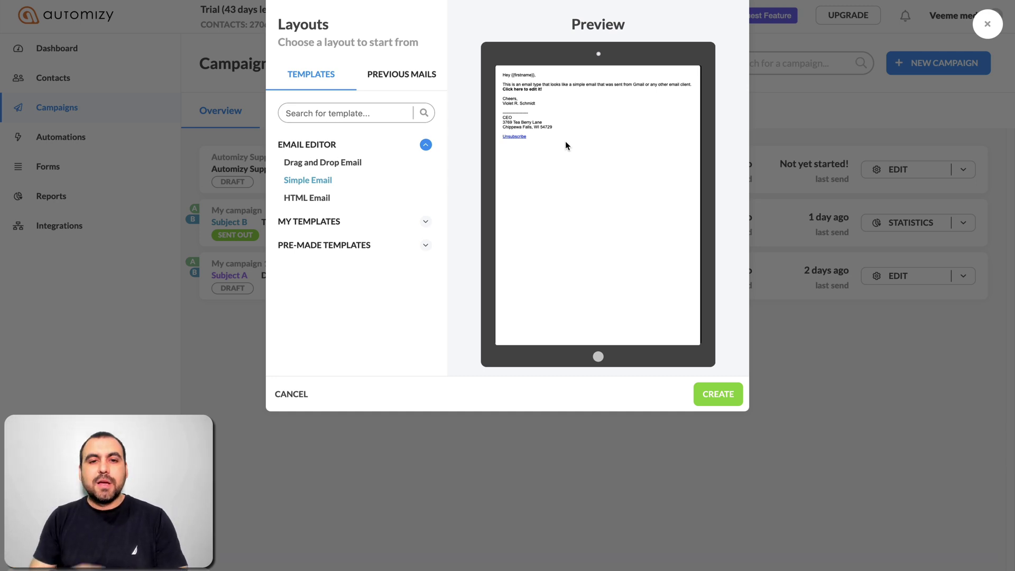
click(293, 199)
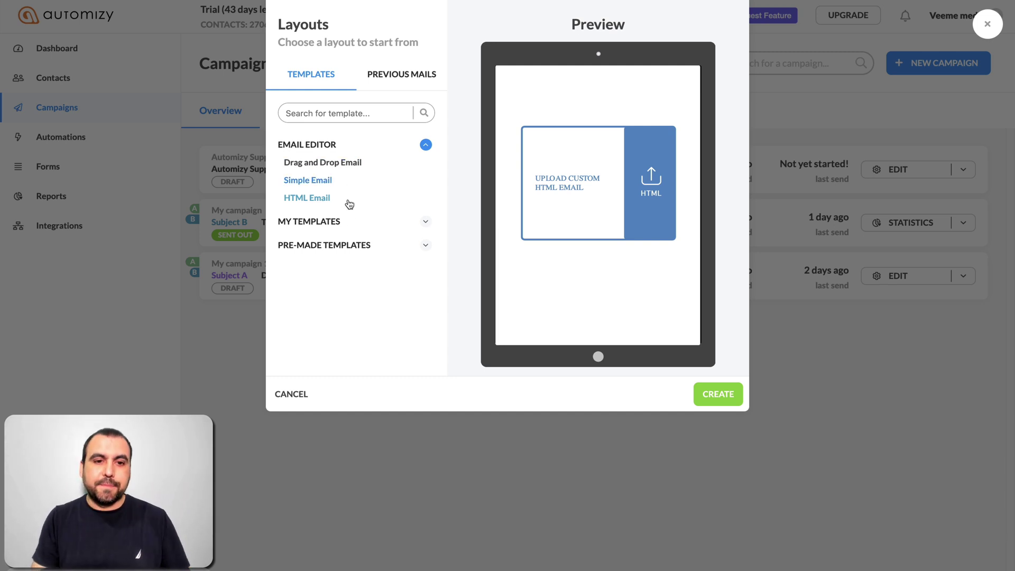
Check My Templates, then browse all Pre-made Templates down to Travel With Us
click(328, 221)
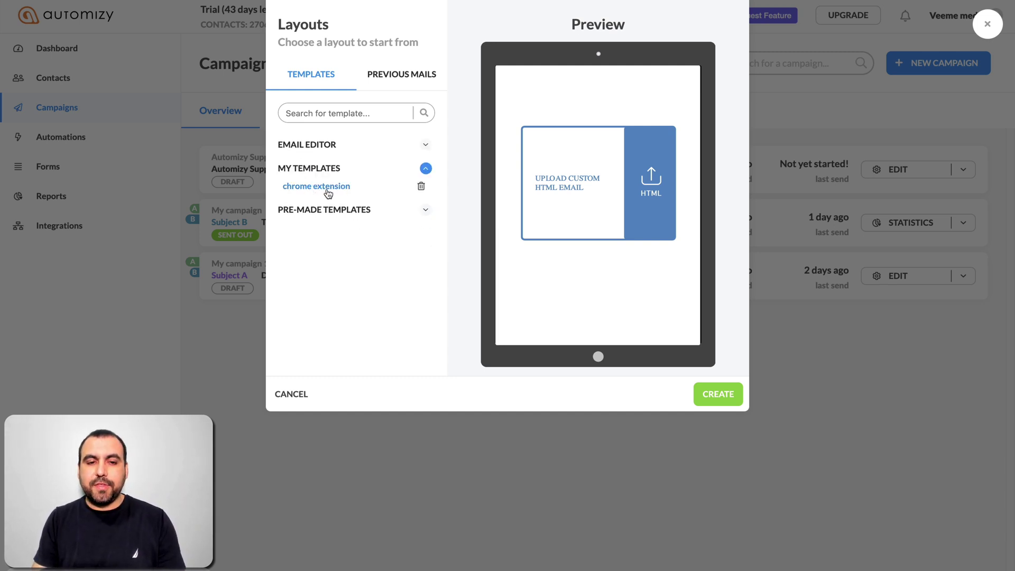
click(328, 211)
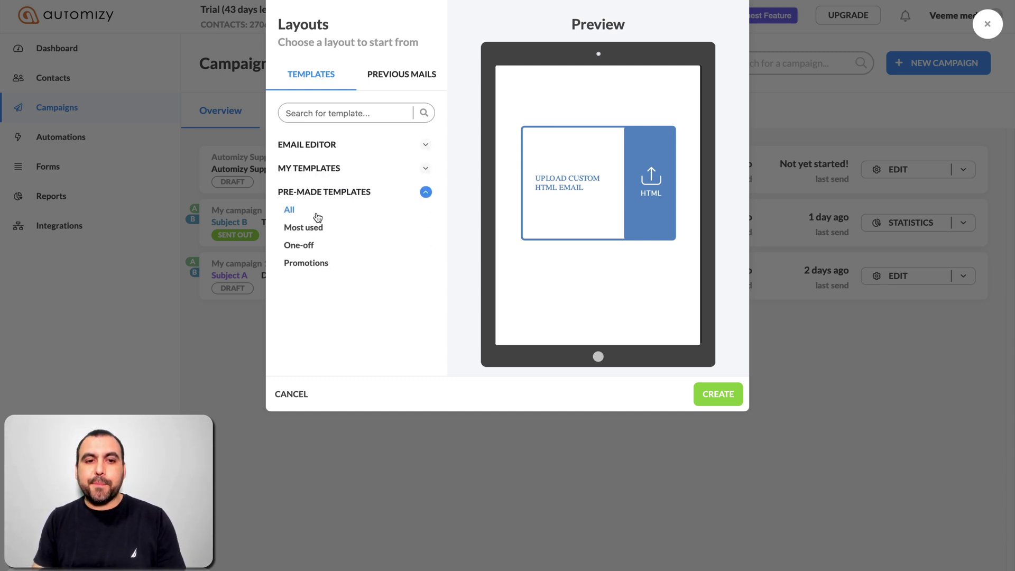
click(294, 213)
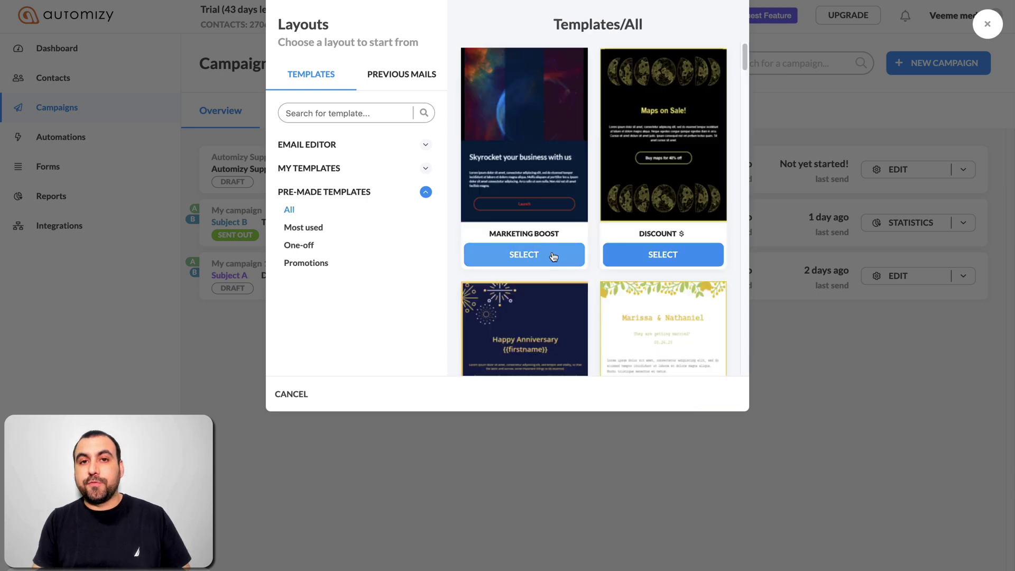
scroll(553, 256, down, 2)
scroll(553, 256, down, 6)
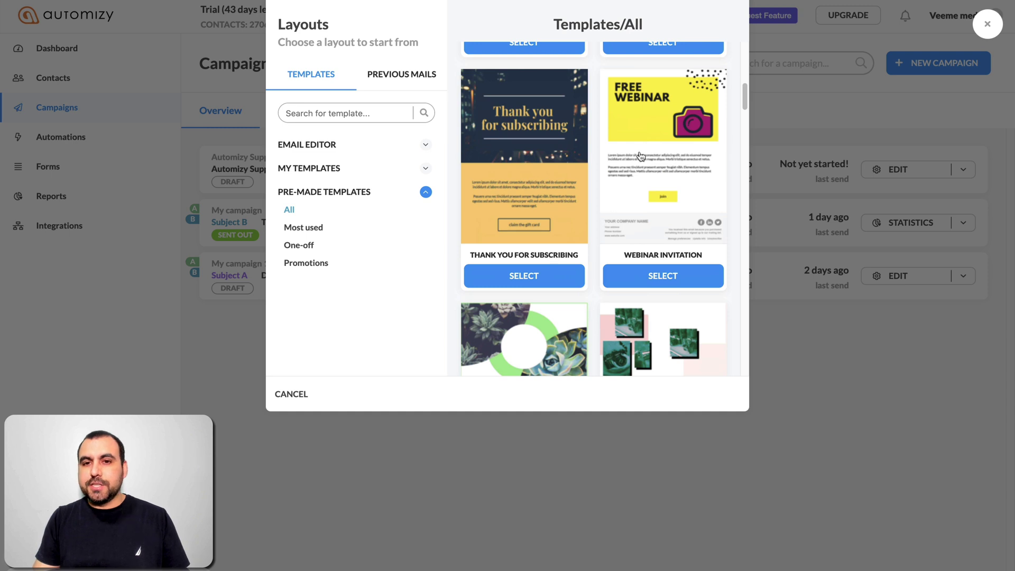
scroll(681, 212, down, 12)
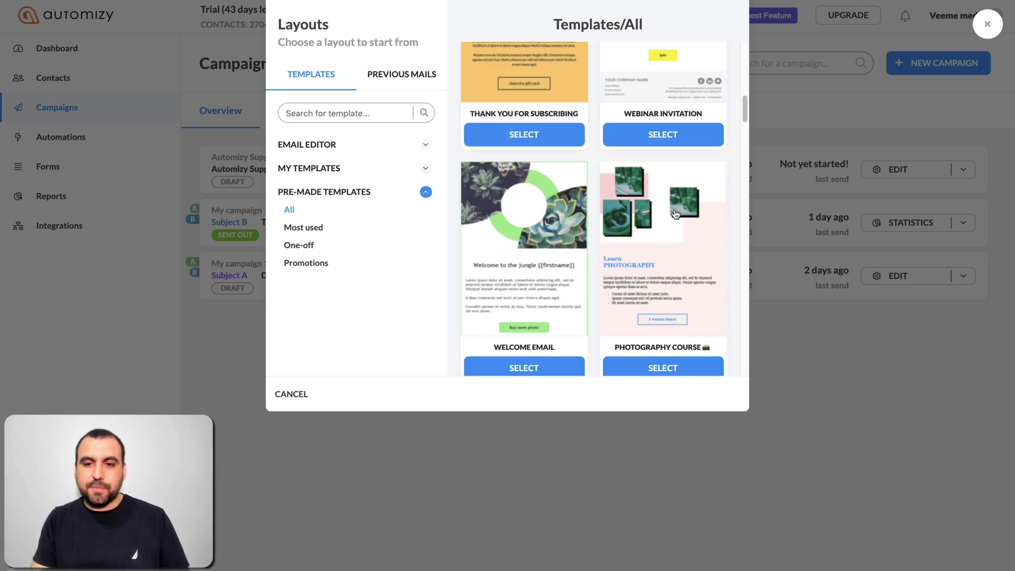
scroll(674, 213, down, 10)
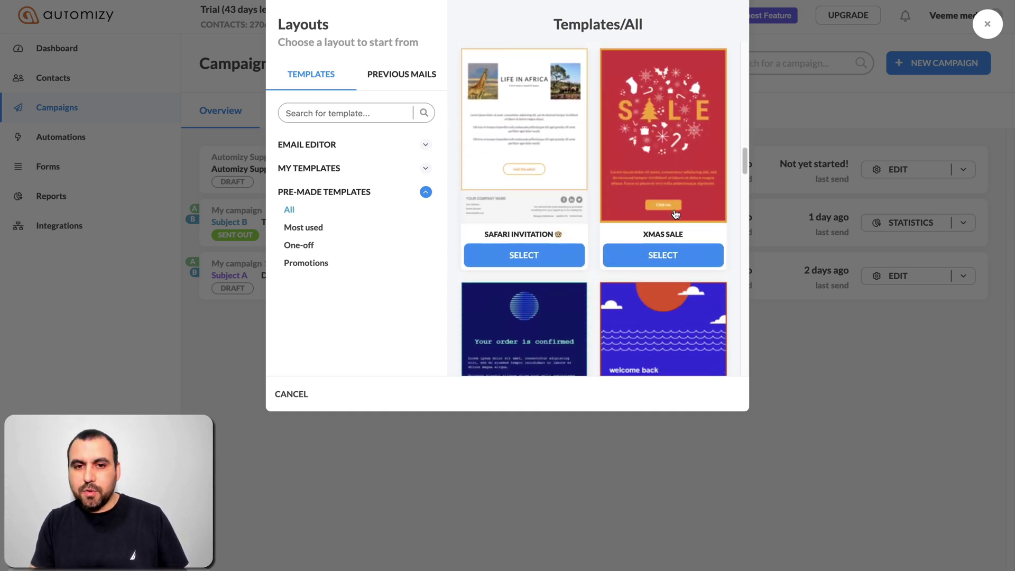
scroll(675, 213, down, 11)
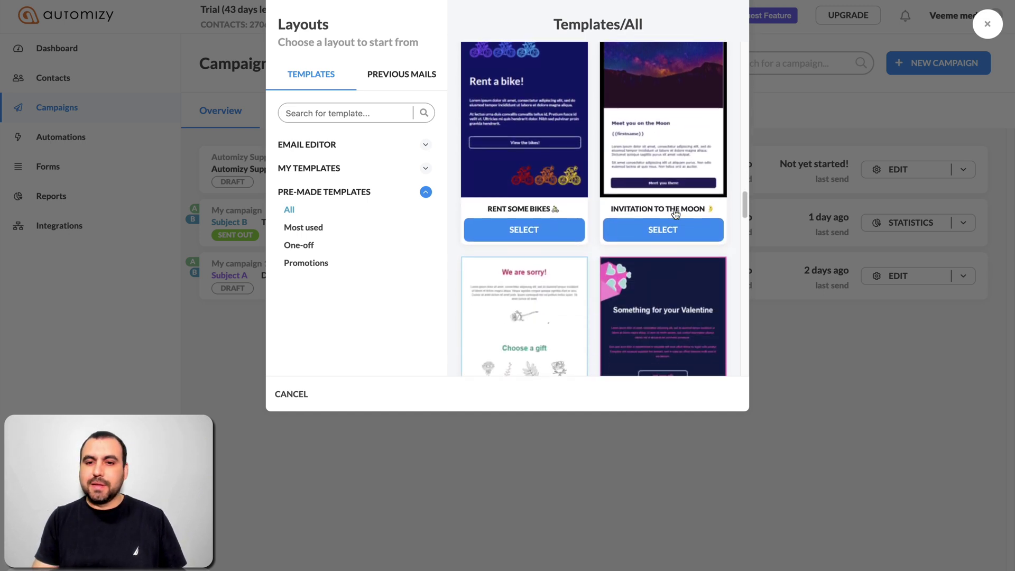
scroll(674, 213, up, 1)
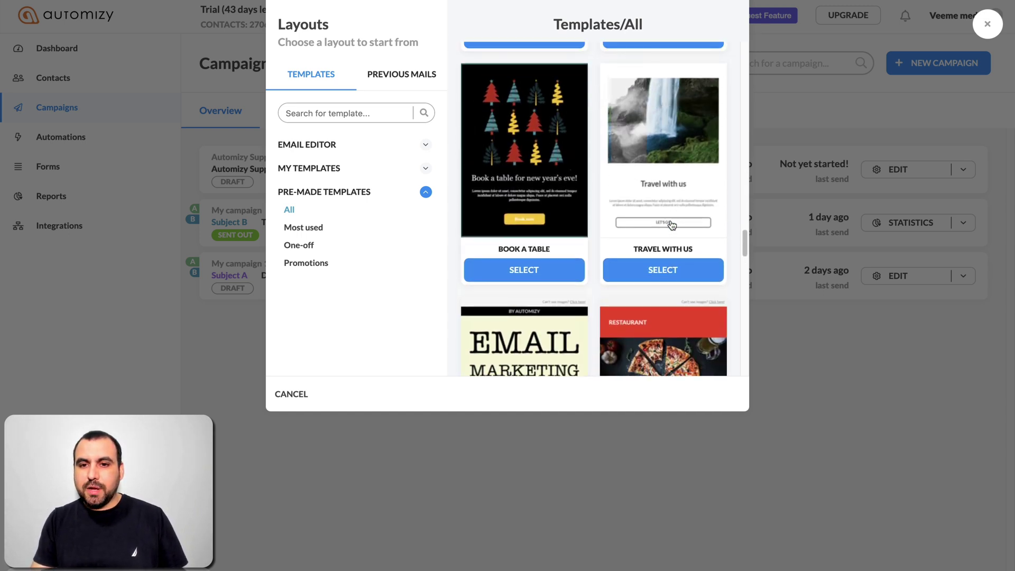
Select the Travel With Us template, enter the subject line test, and continue to Design Email
click(670, 270)
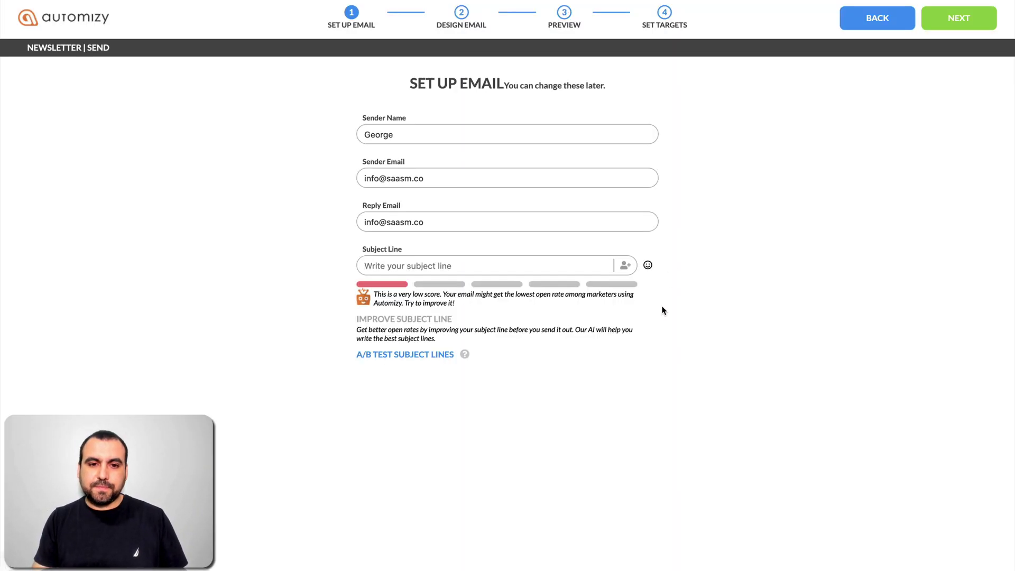
click(429, 261)
text(test)
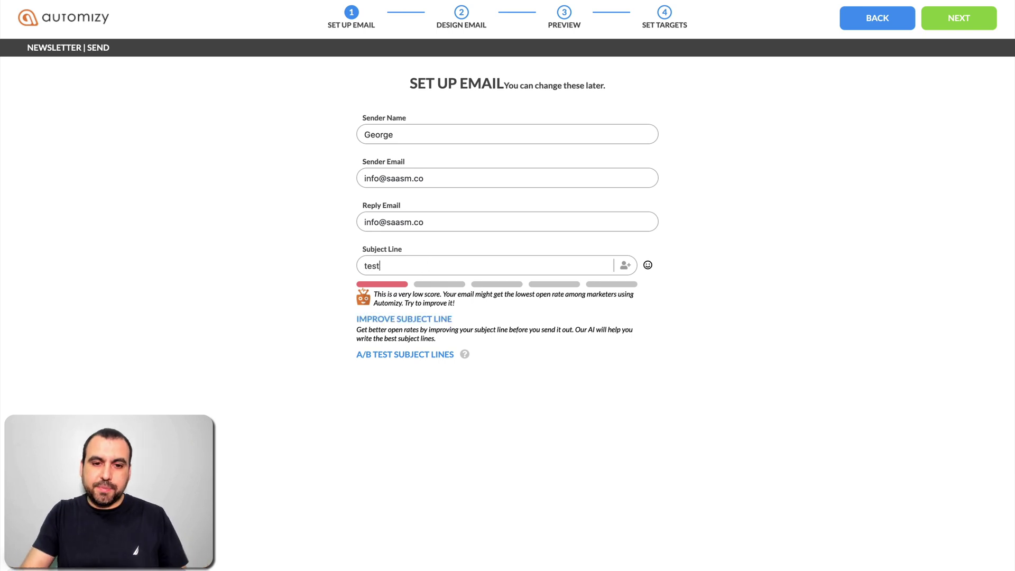
click(960, 25)
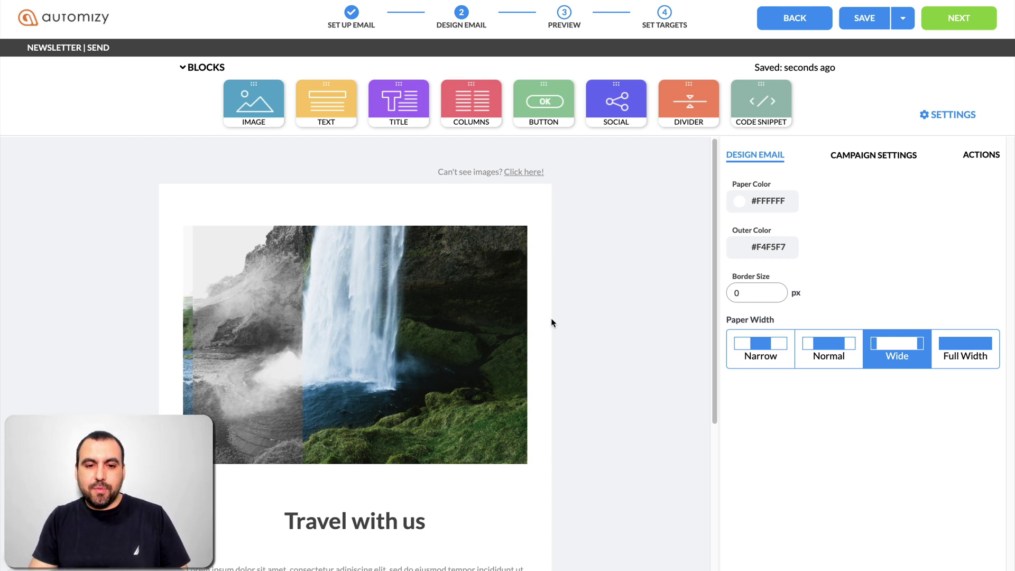
Set the waterfall header image's Position to Fill the block width
click(420, 330)
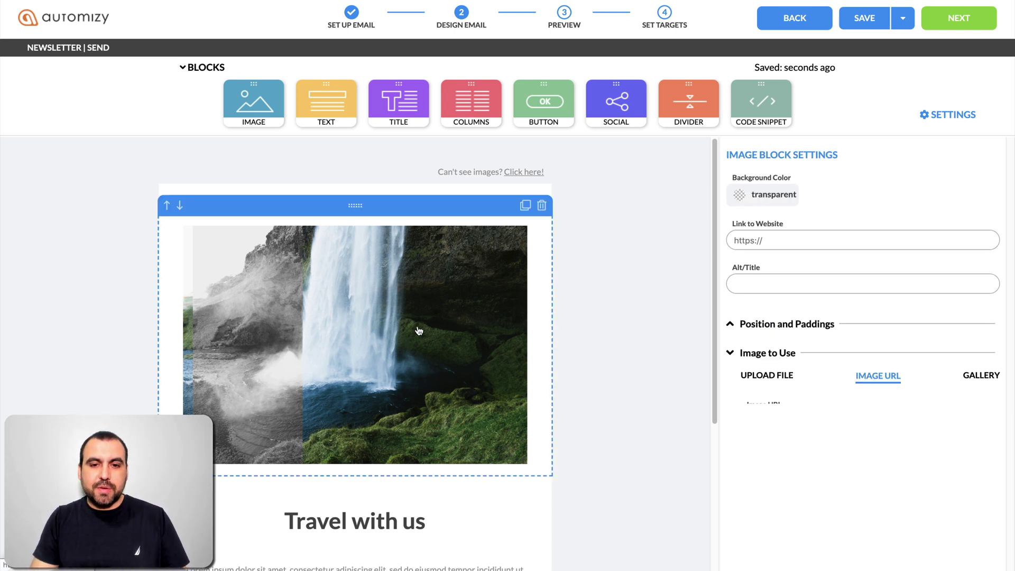
click(781, 244)
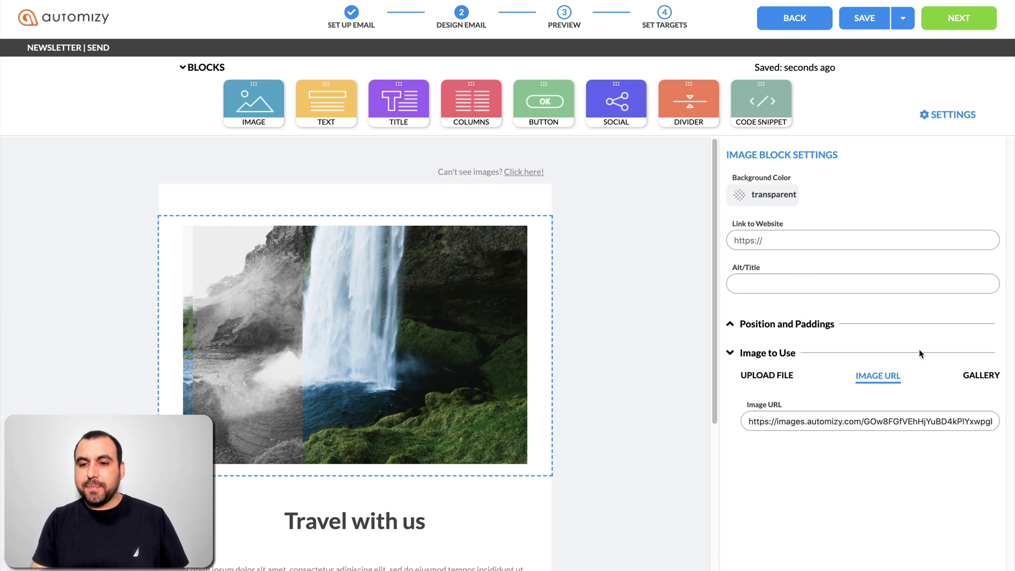
click(810, 328)
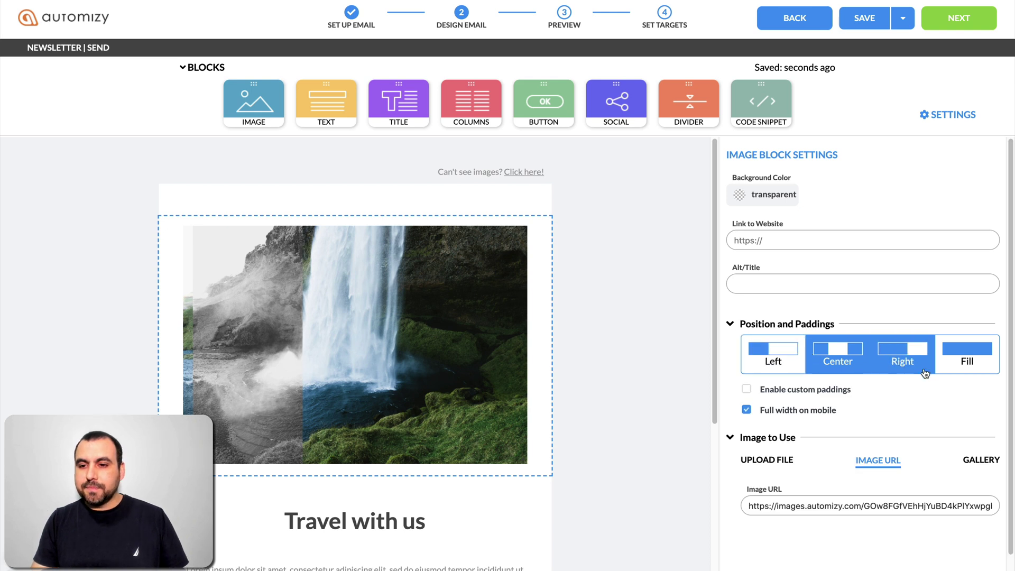
click(907, 359)
click(966, 360)
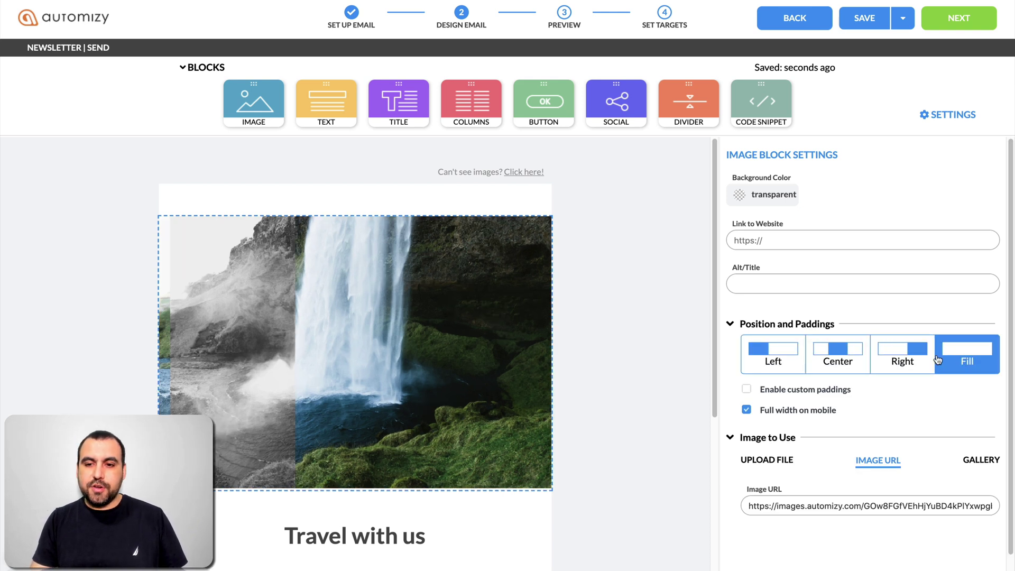
click(774, 353)
click(827, 353)
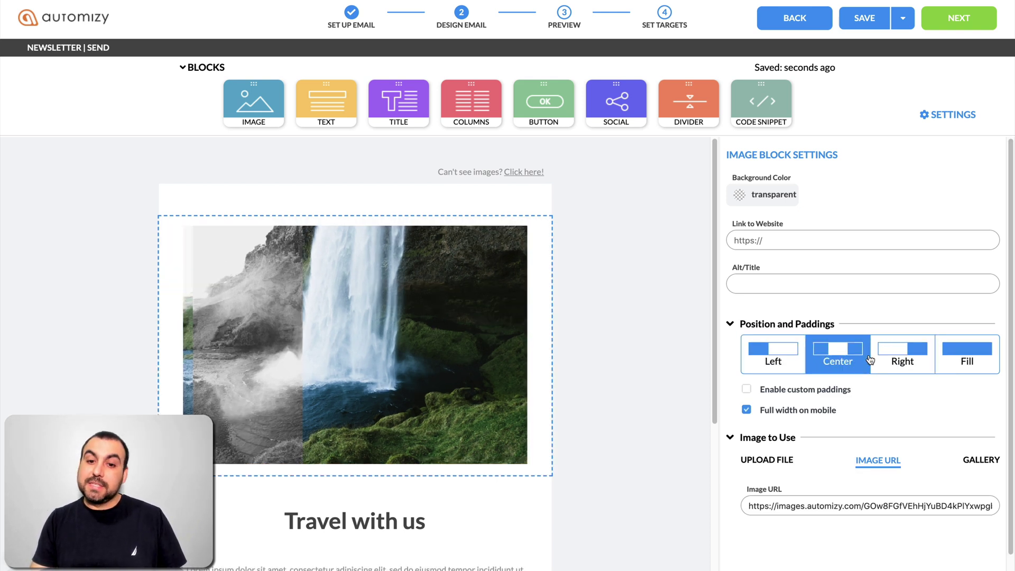
click(898, 359)
click(967, 360)
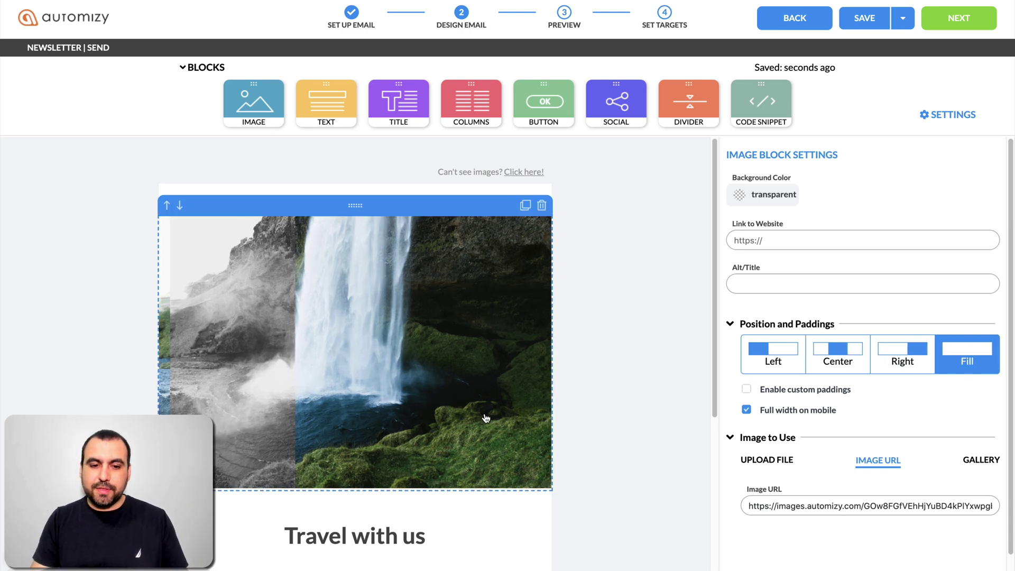
Replace the Travel with us title with SUBSCRIBE
scroll(338, 317, down, 4)
click(332, 304)
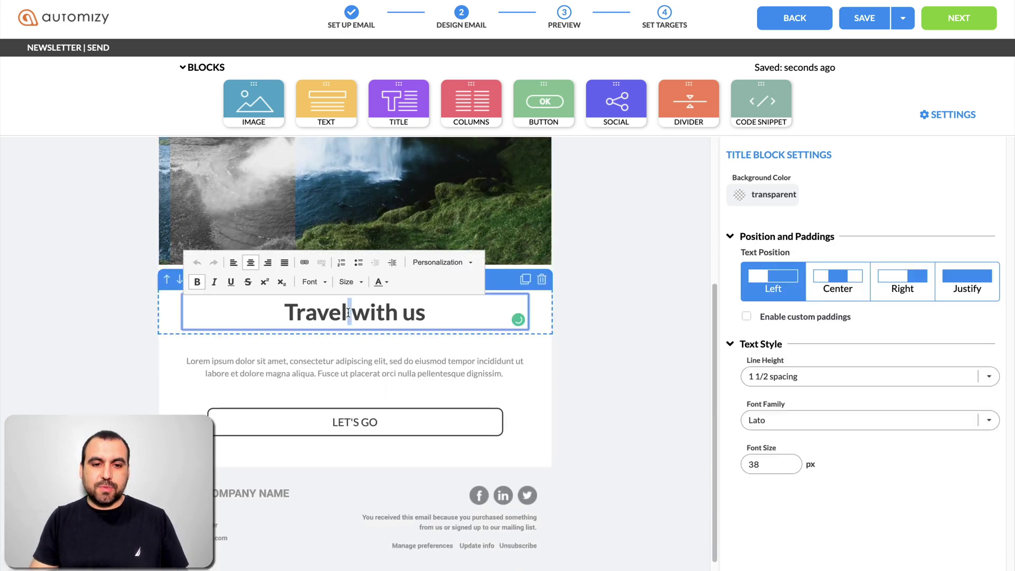
triple_click(348, 312)
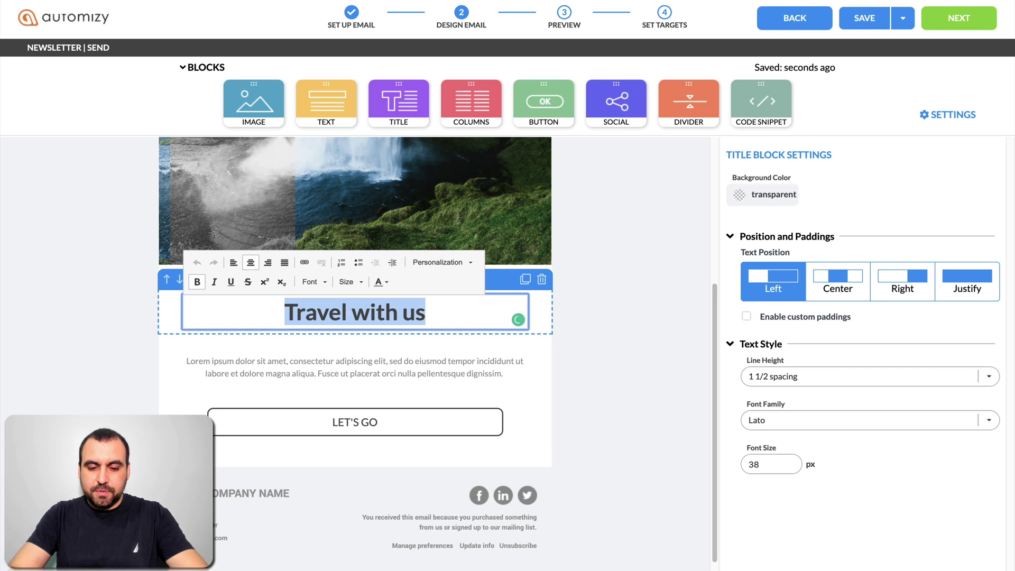
text(SUBSCRIBE)
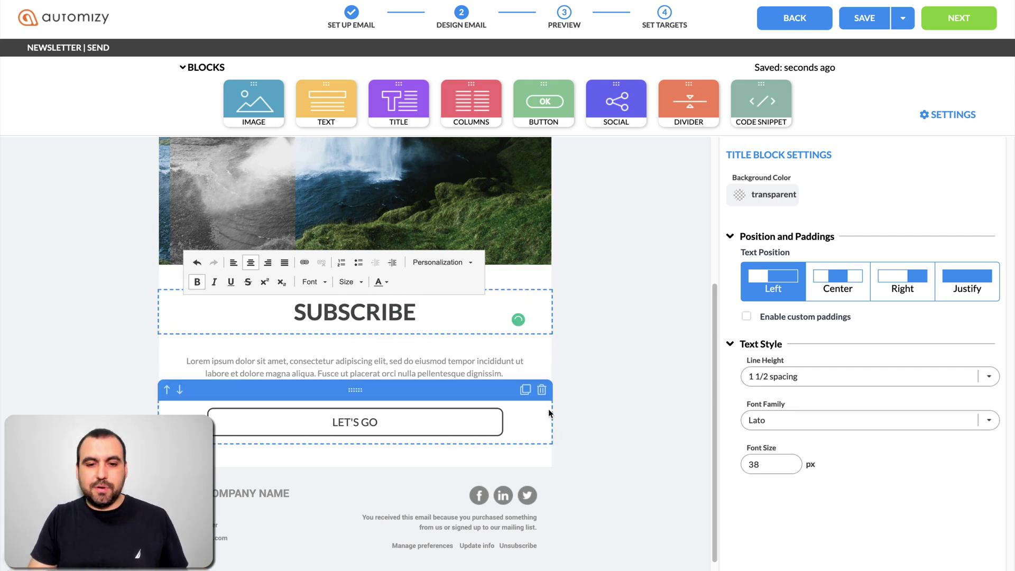
Give the LET'S GO button a red border colour of #F70A0A
click(548, 413)
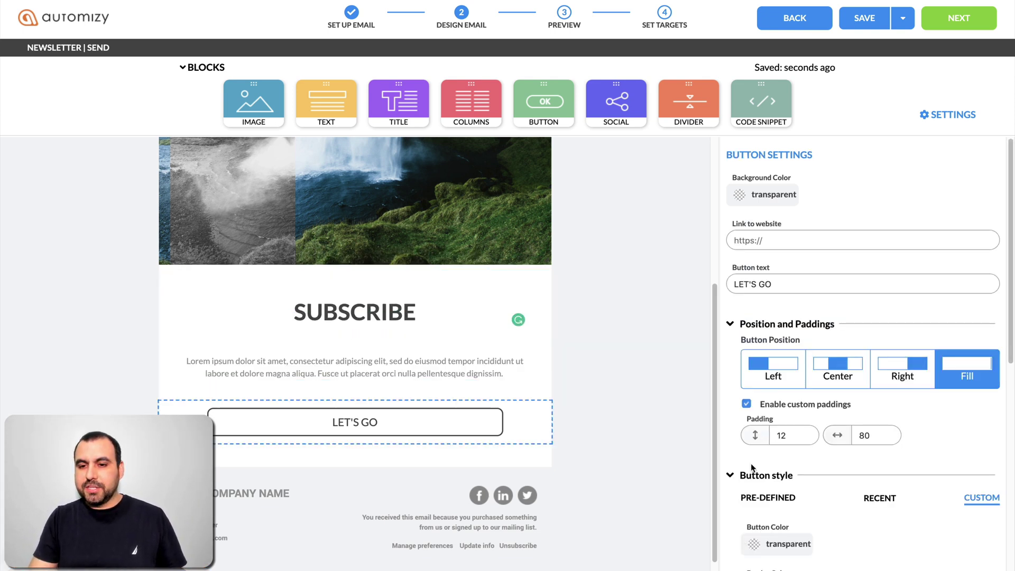
scroll(751, 467, down, 3)
click(754, 414)
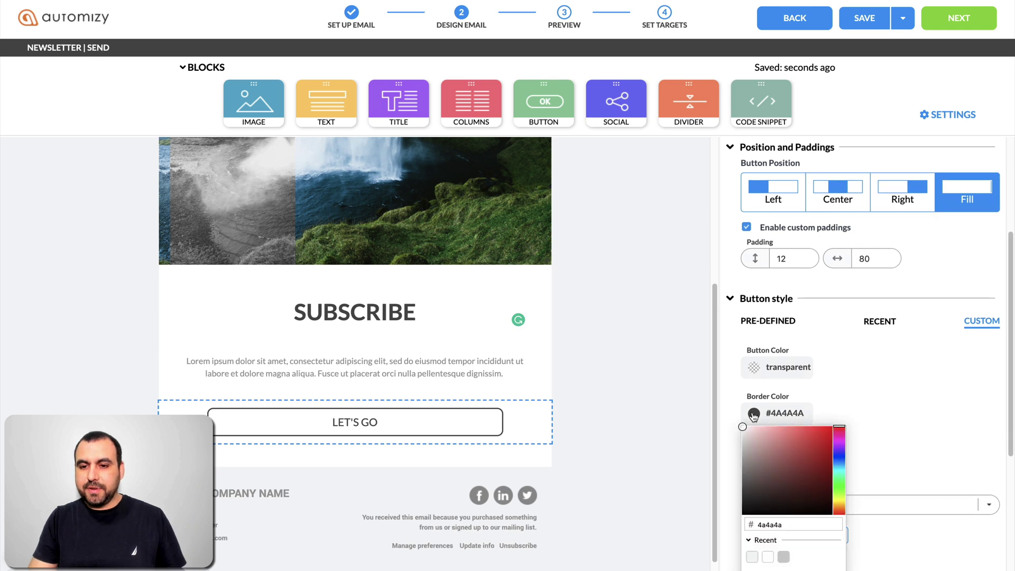
drag(782, 455, 830, 429)
click(896, 397)
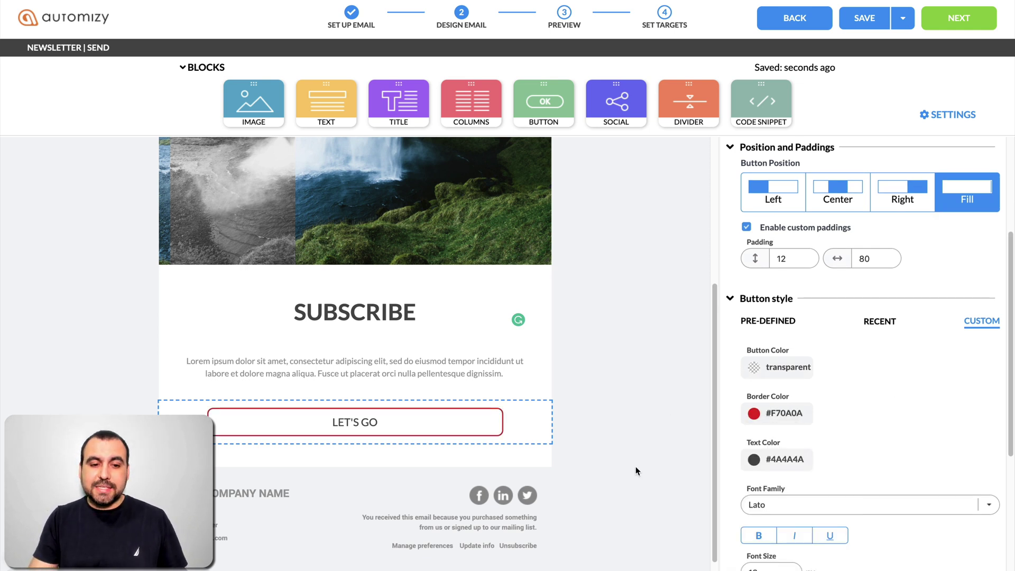
scroll(635, 466, down, 1)
Look over the footer's contact information, company name and unsubscribe texts in Footer Settings
click(230, 463)
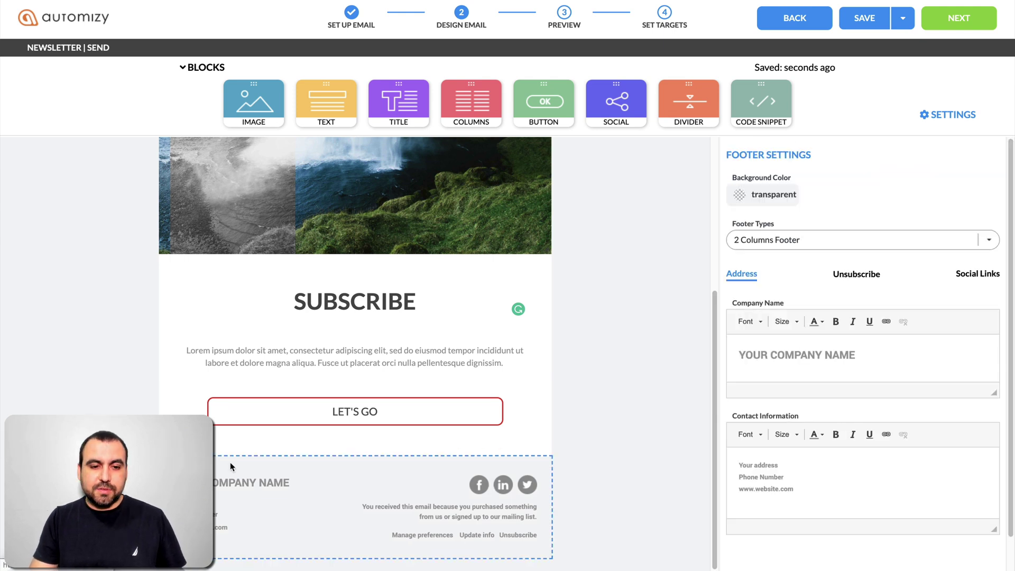
scroll(862, 367, down, 1)
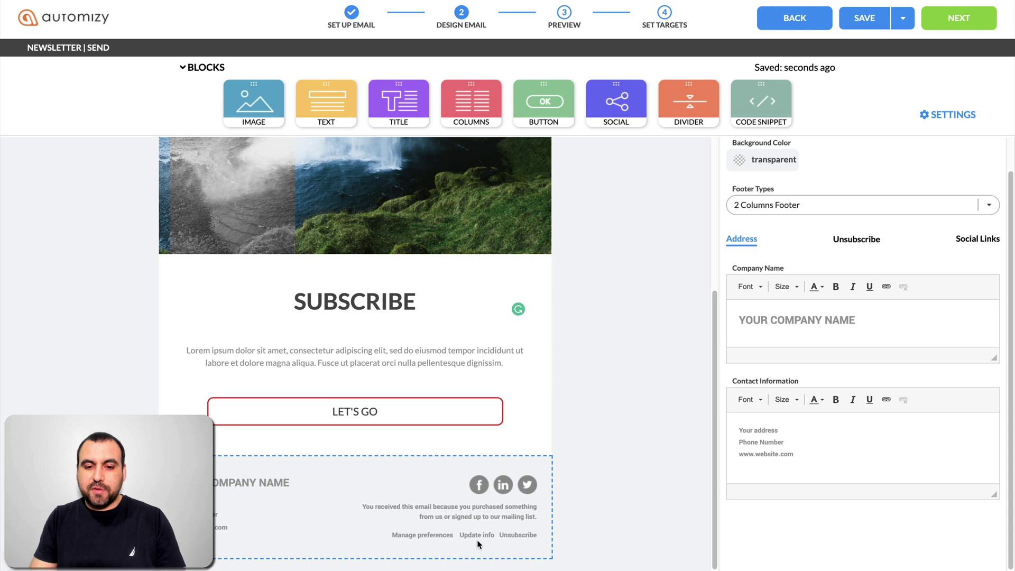
click(791, 439)
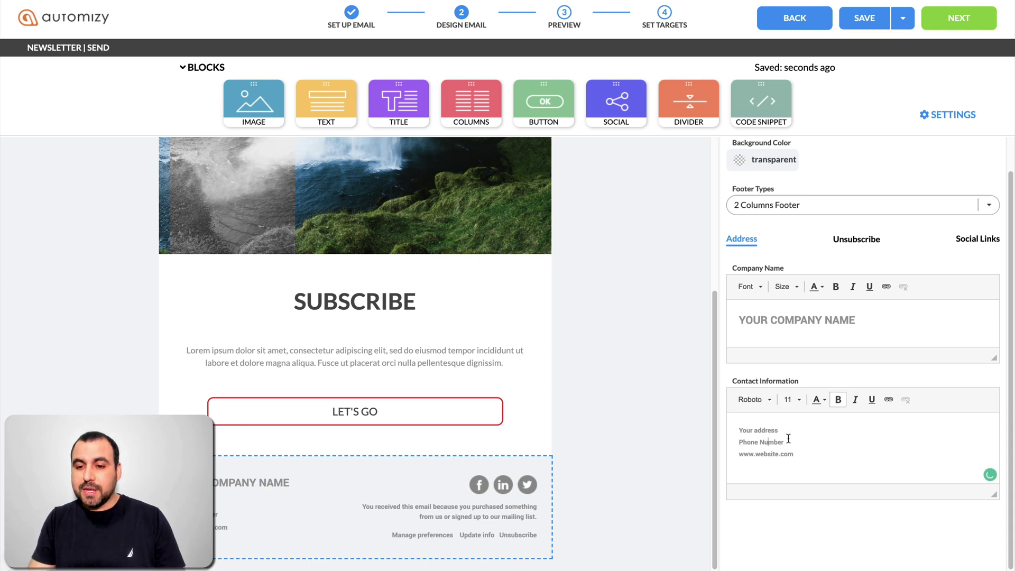
drag(793, 454, 748, 422)
click(745, 420)
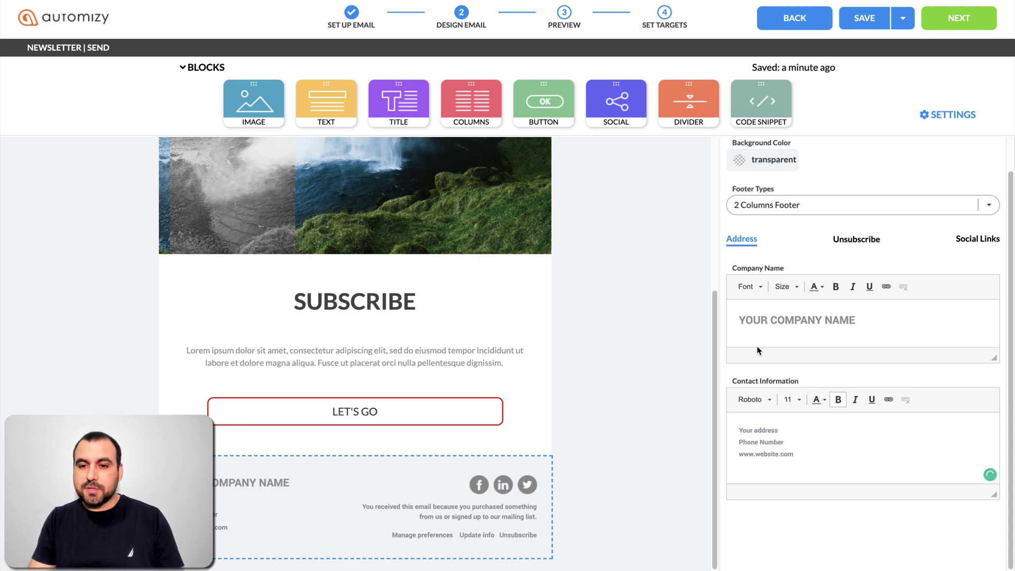
double_click(756, 321)
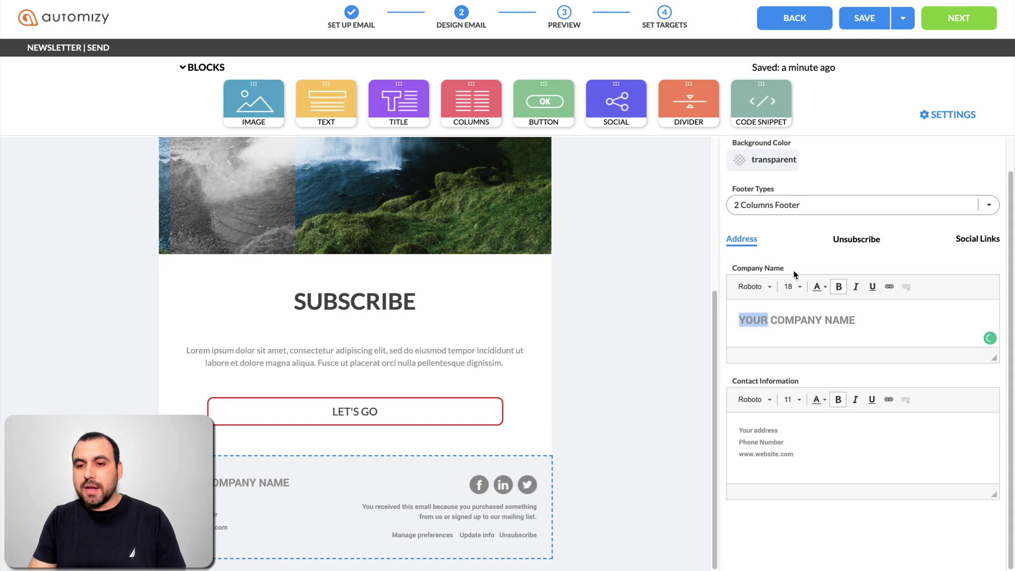
click(856, 240)
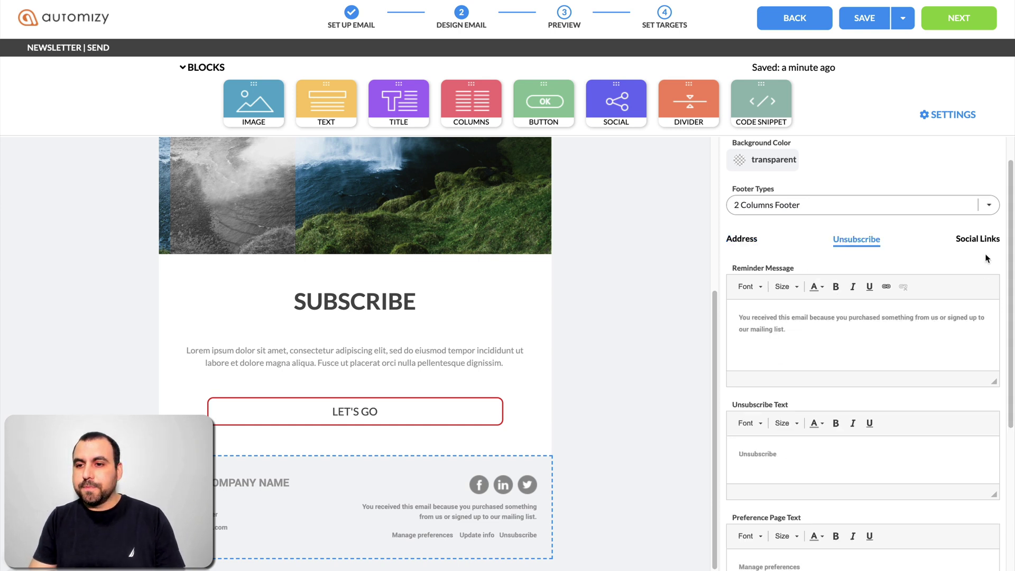
Add a new social icon in the footer's Social Links, keeping Dribbble as the network
click(977, 239)
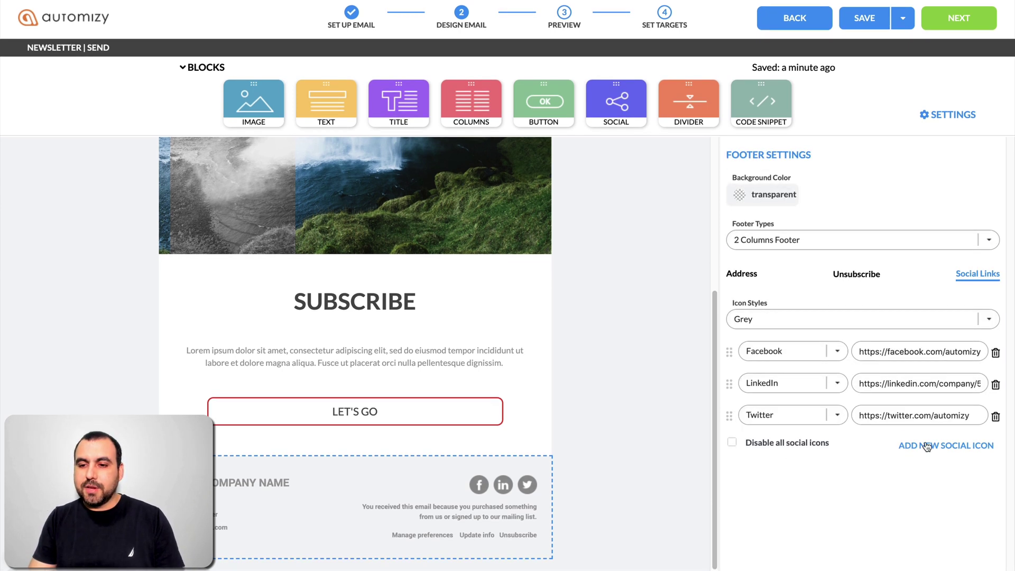
click(927, 447)
click(809, 450)
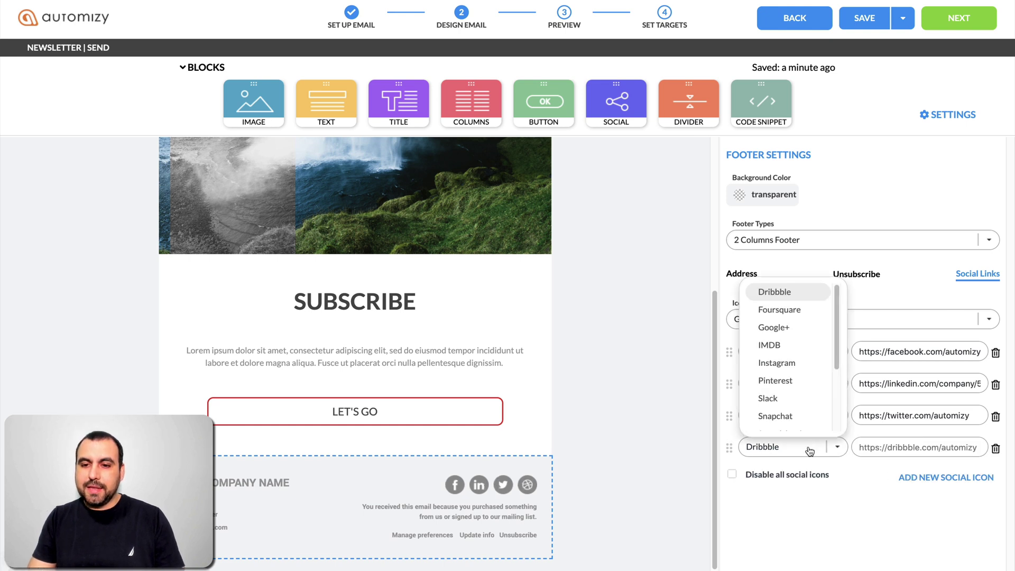
scroll(798, 401, down, 3)
scroll(798, 400, up, 3)
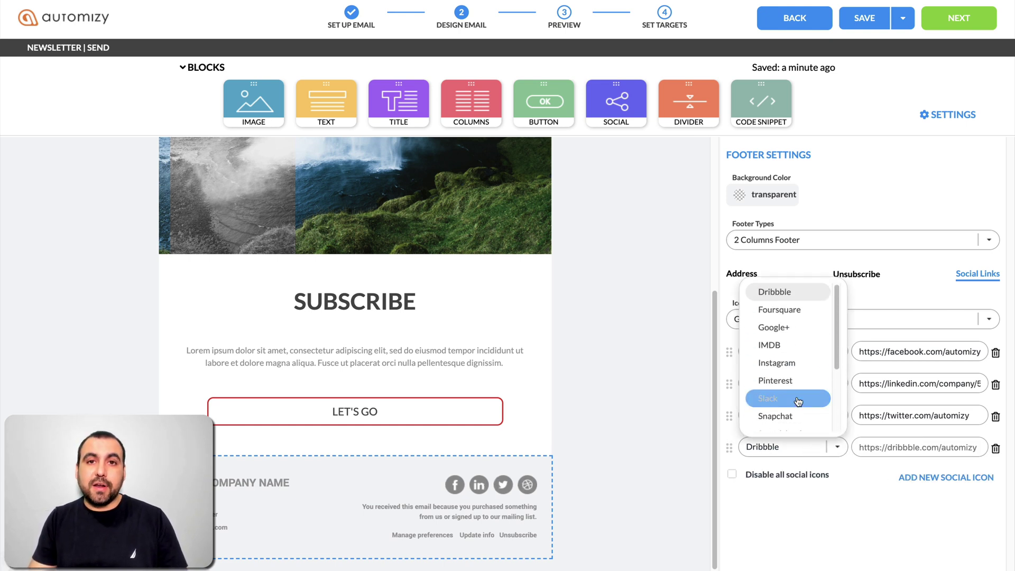
scroll(798, 401, down, 3)
scroll(798, 402, up, 3)
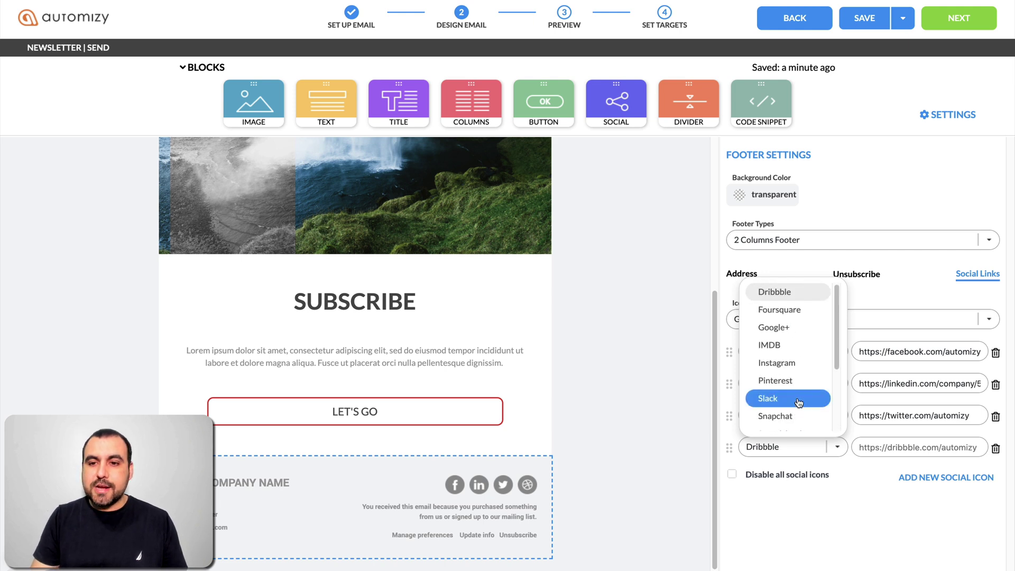
click(837, 455)
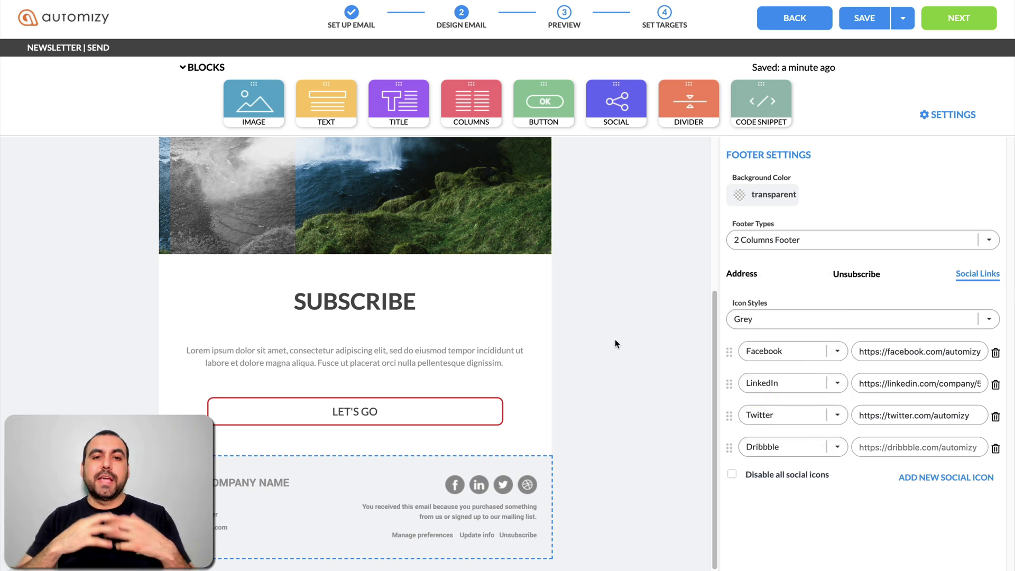
scroll(614, 343, up, 5)
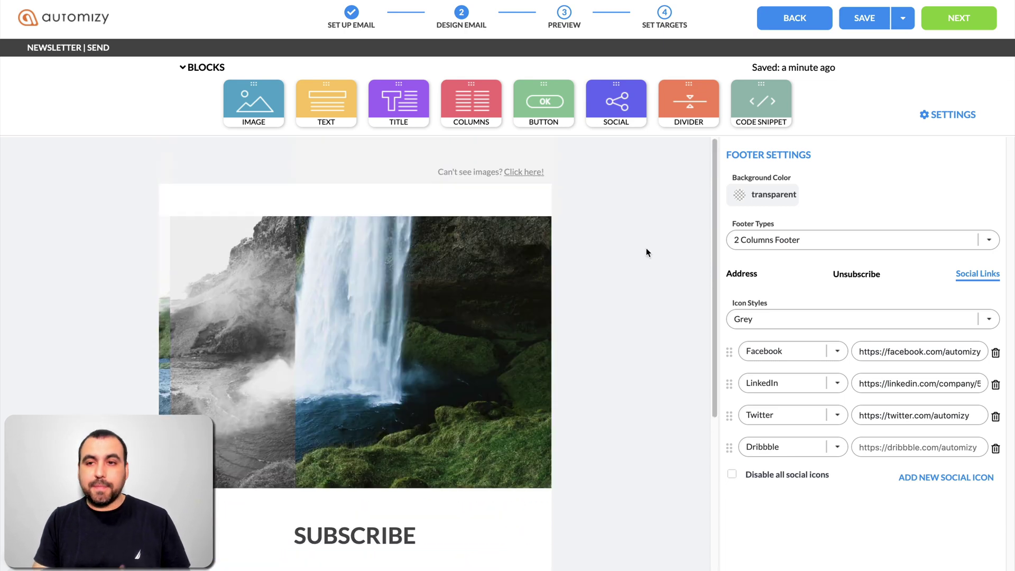
Go back to Set Up Email, then through the Campaigns list to the Dashboard
click(802, 19)
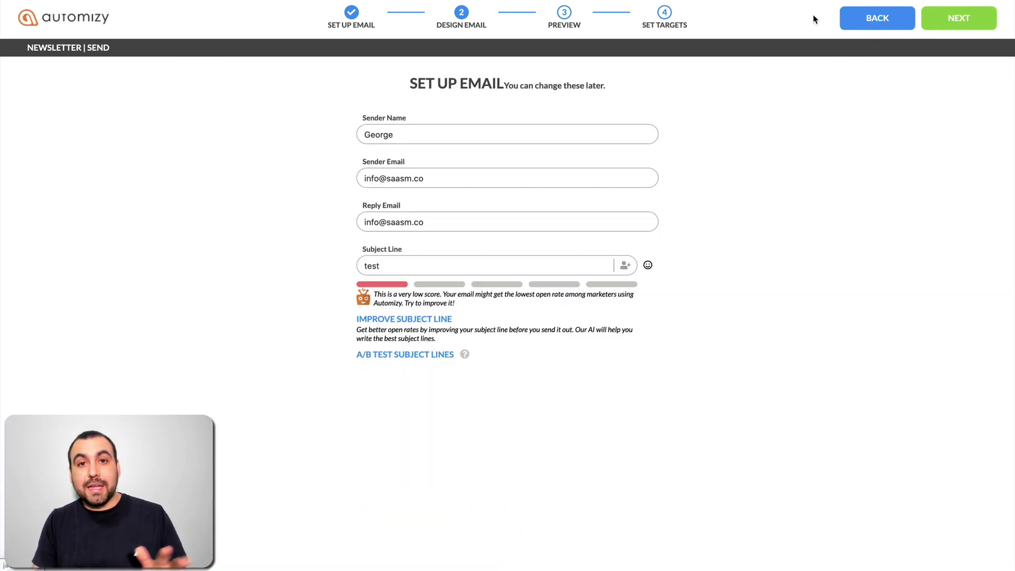
click(98, 20)
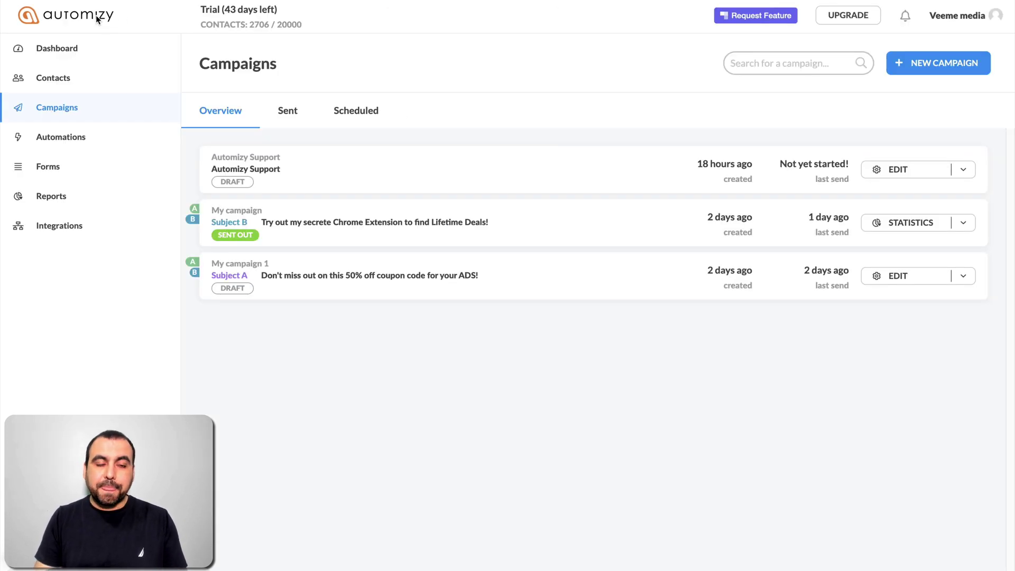
click(68, 48)
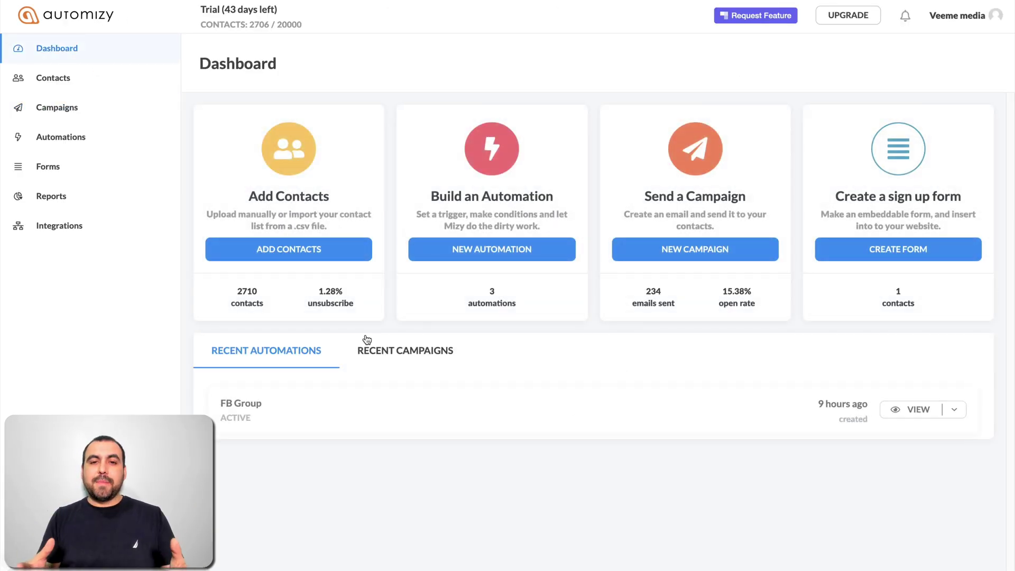